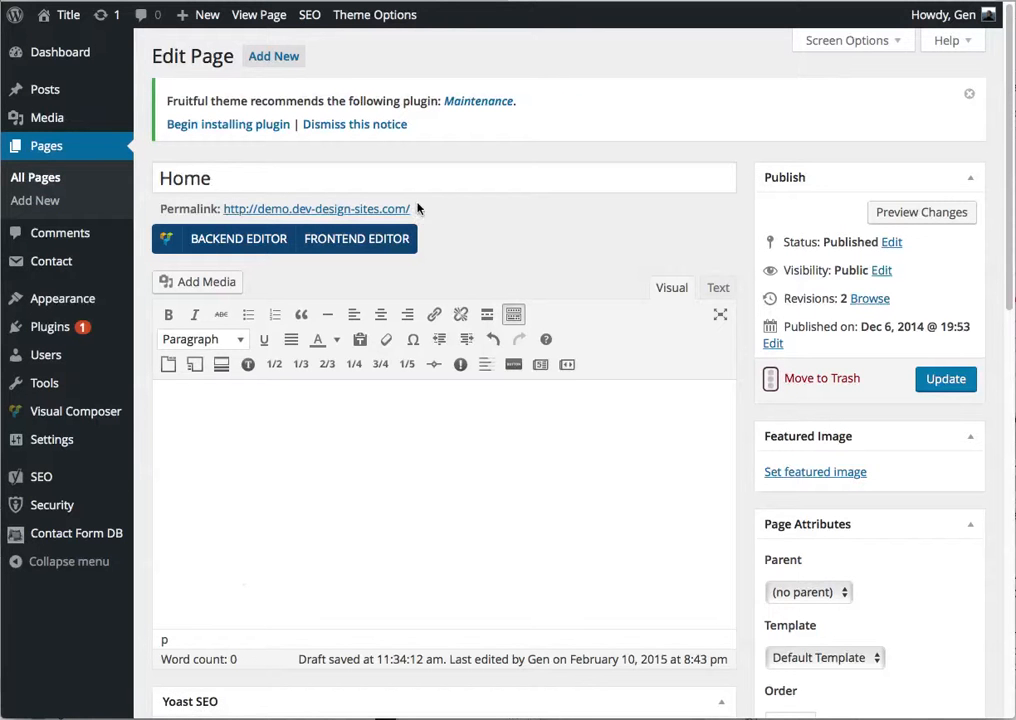
- Switch the Home page to the backend editor and add a Row element to the blank layout
{"action": "left_click", "coordinate": [422, 449]}
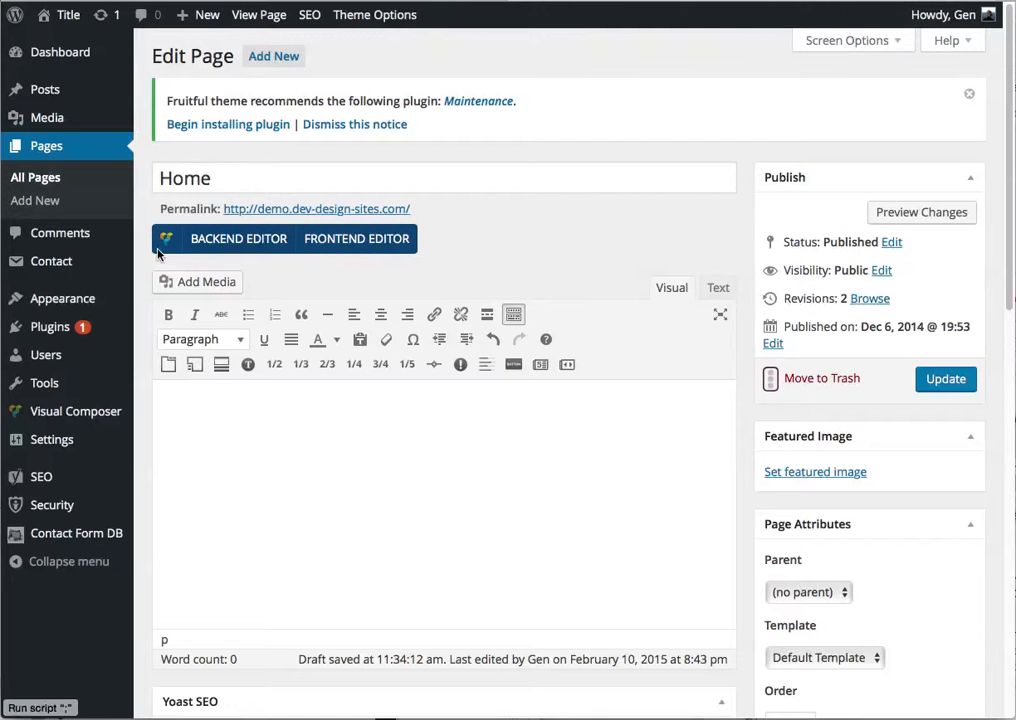
{"action": "left_click", "coordinate": [248, 247]}
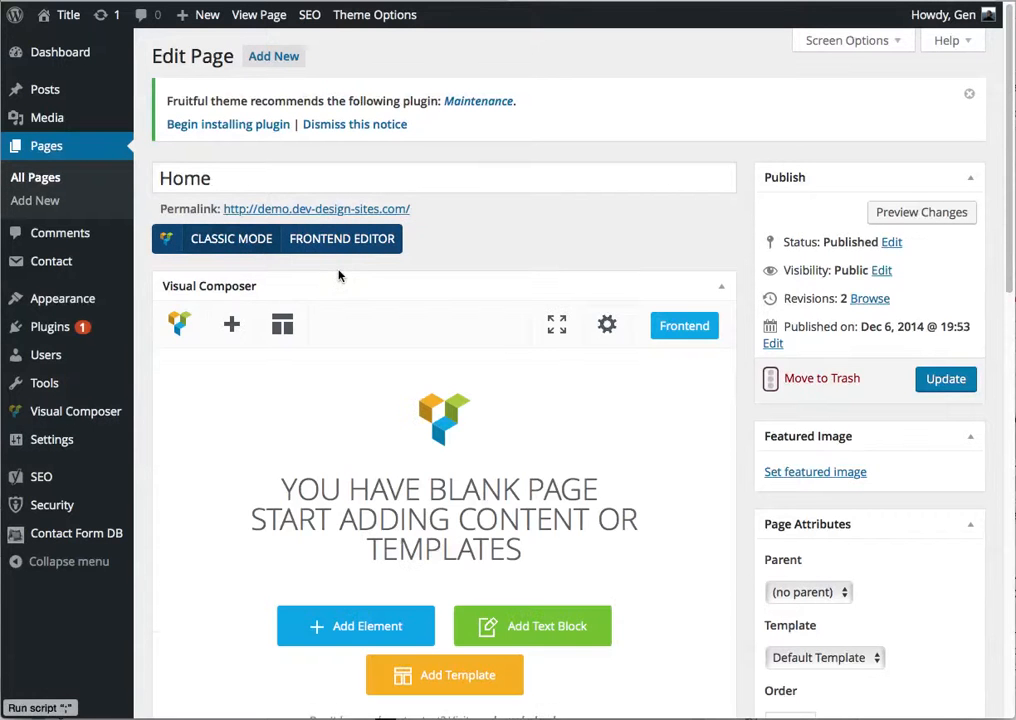
{"action": "scroll", "coordinate": [1012, 218], "scroll_direction": "down", "scroll_amount": 3}
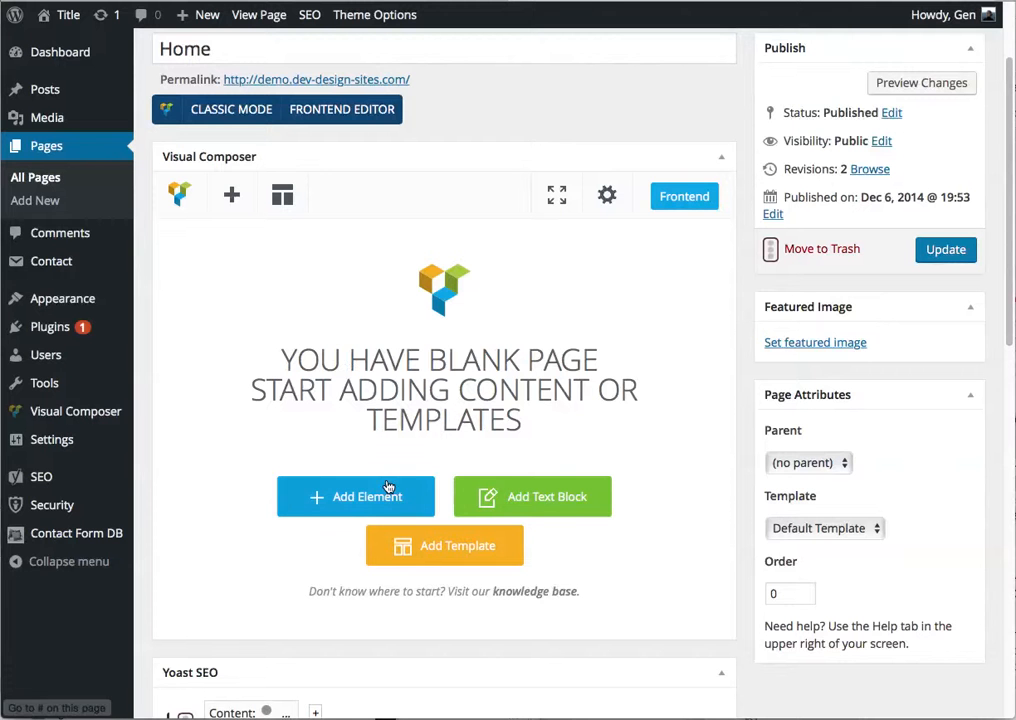
{"action": "left_click", "coordinate": [356, 500]}
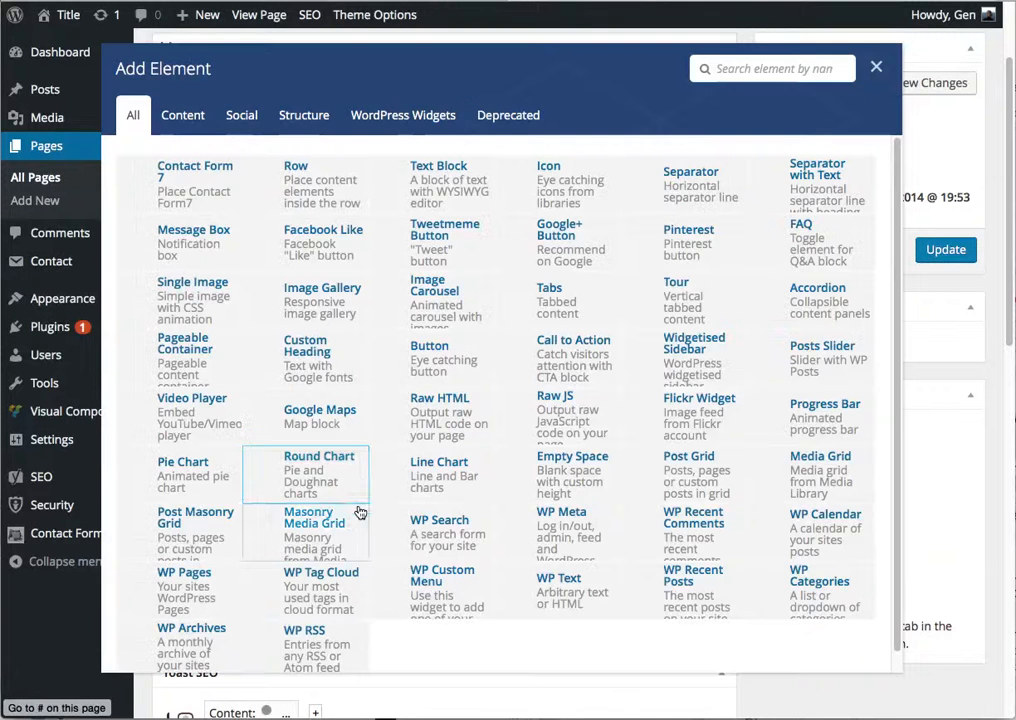
{"action": "left_click", "coordinate": [320, 190]}
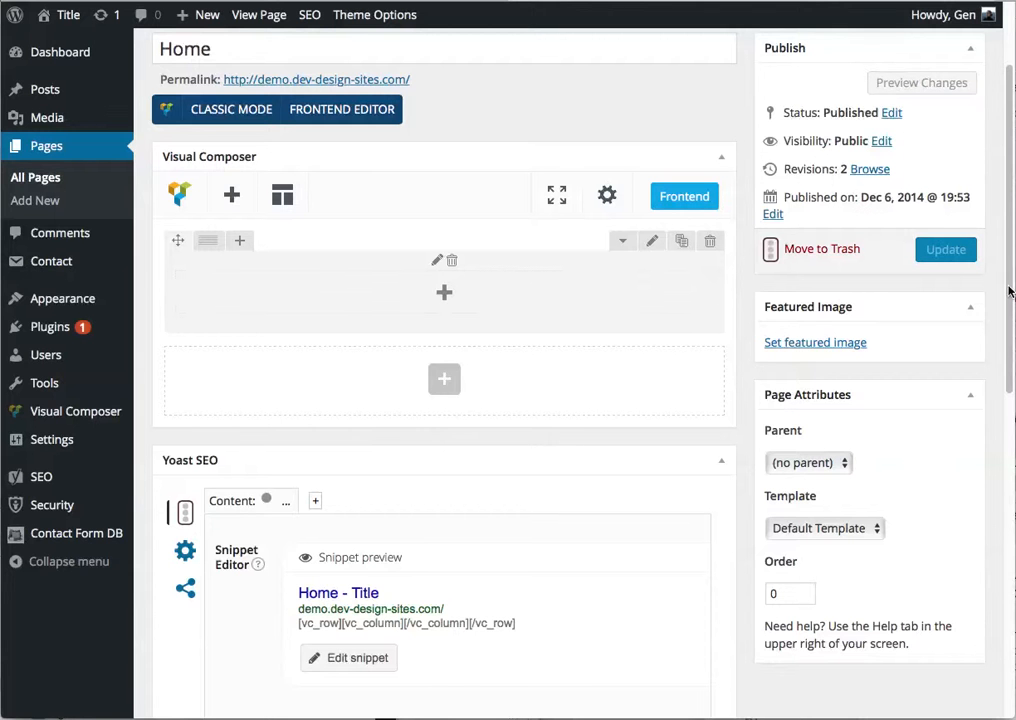
- Nest an inner Row element inside the new row's empty column
{"action": "mouse_move", "coordinate": [4, 309]}
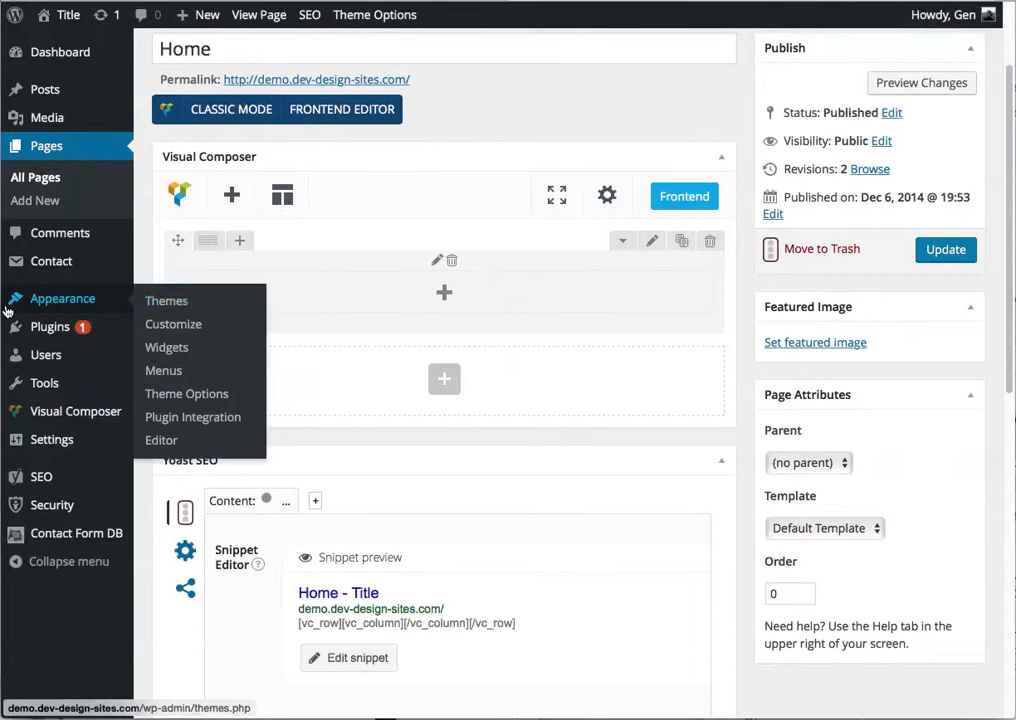
{"action": "left_click", "coordinate": [445, 292]}
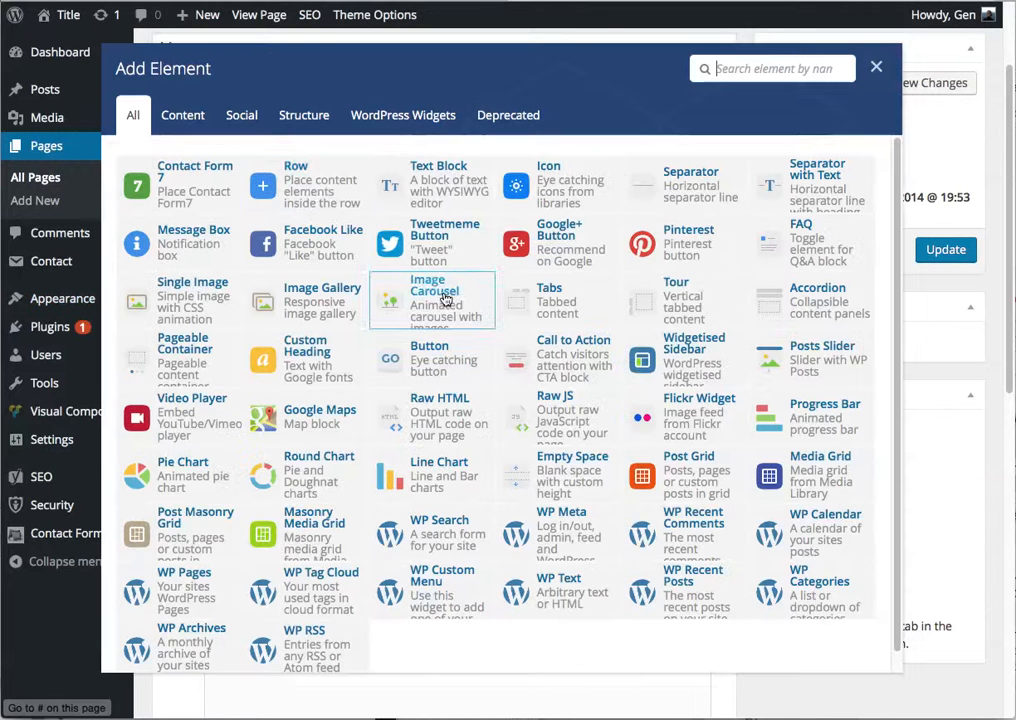
{"action": "left_click", "coordinate": [295, 186]}
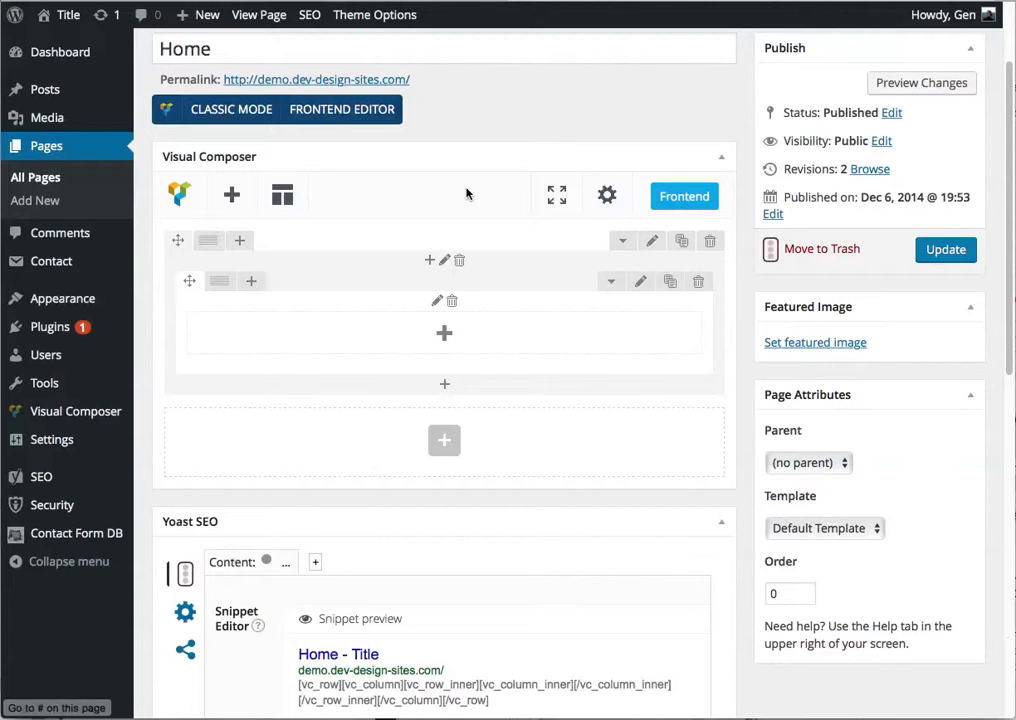
- Give the inner row the extra class name width-960 and save its settings
{"action": "left_click", "coordinate": [642, 283]}
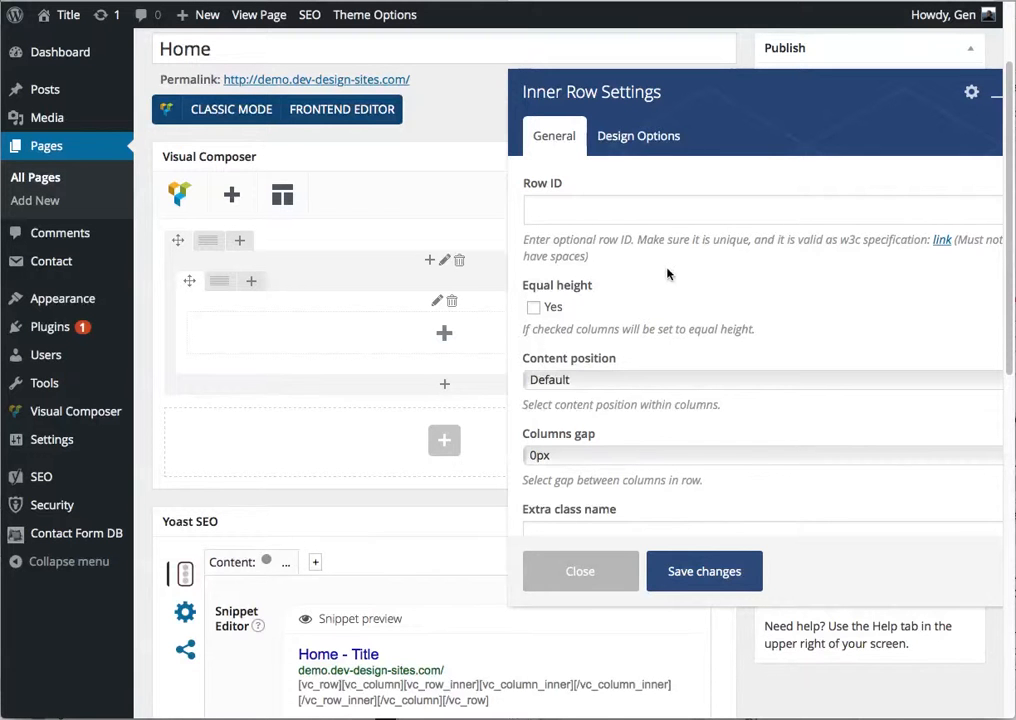
{"action": "scroll", "coordinate": [605, 266], "scroll_direction": "down", "scroll_amount": 2}
{"action": "left_click", "coordinate": [587, 487]}
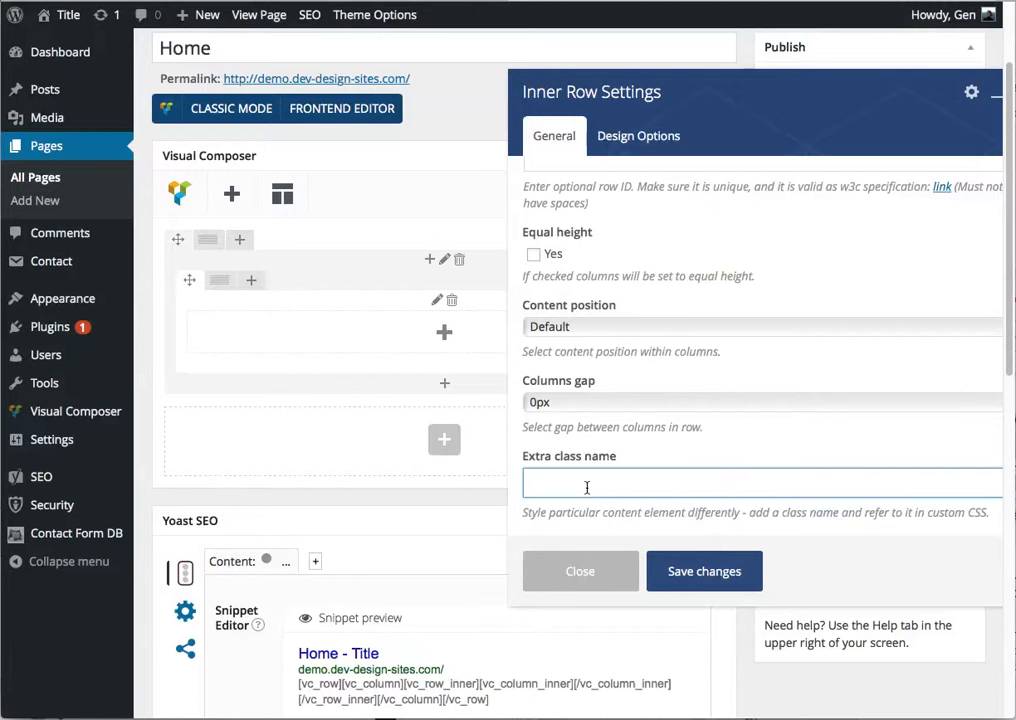
{"action": "type", "text": "width-960"}
{"action": "left_click", "coordinate": [718, 578]}
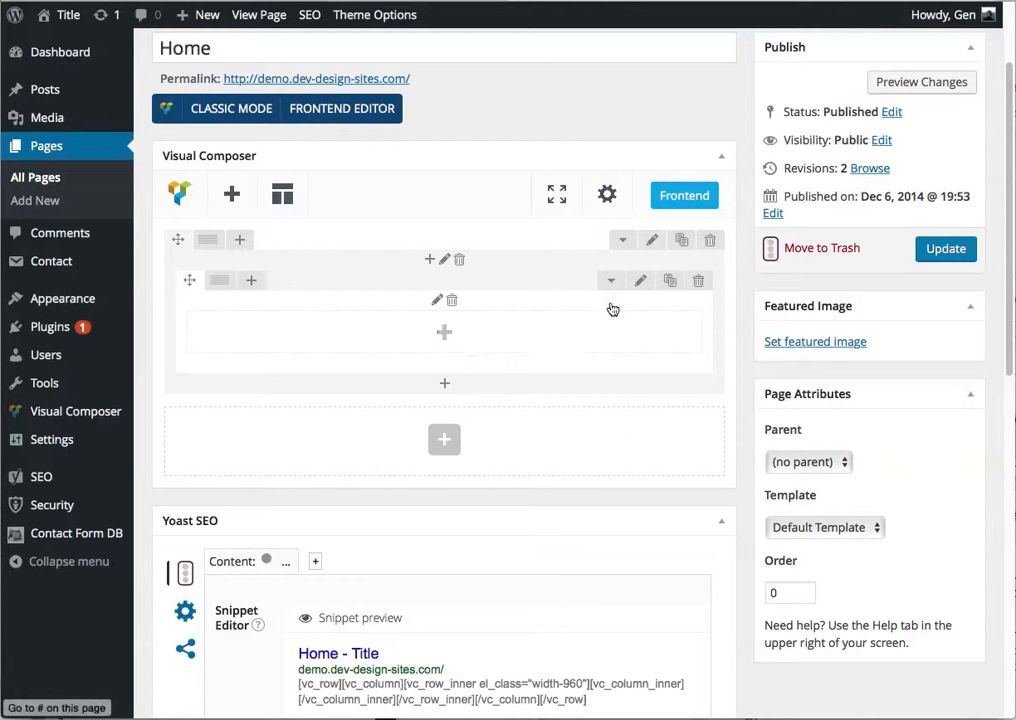
- Duplicate the outer row, including its inner row, twice
{"action": "left_click", "coordinate": [681, 241]}
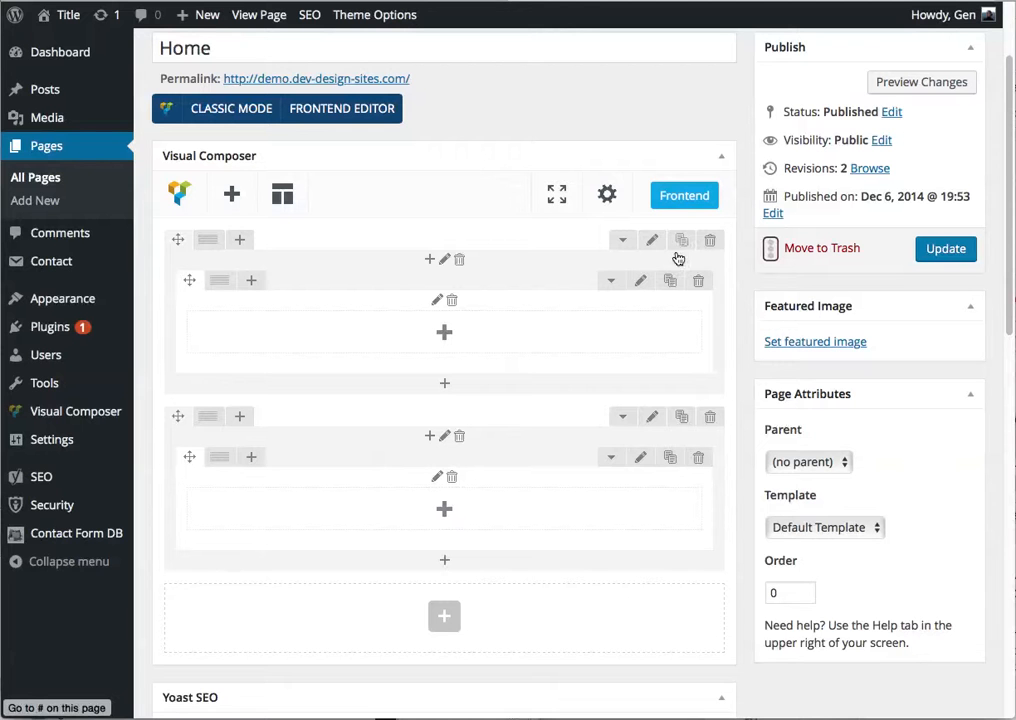
{"action": "left_click", "coordinate": [682, 242]}
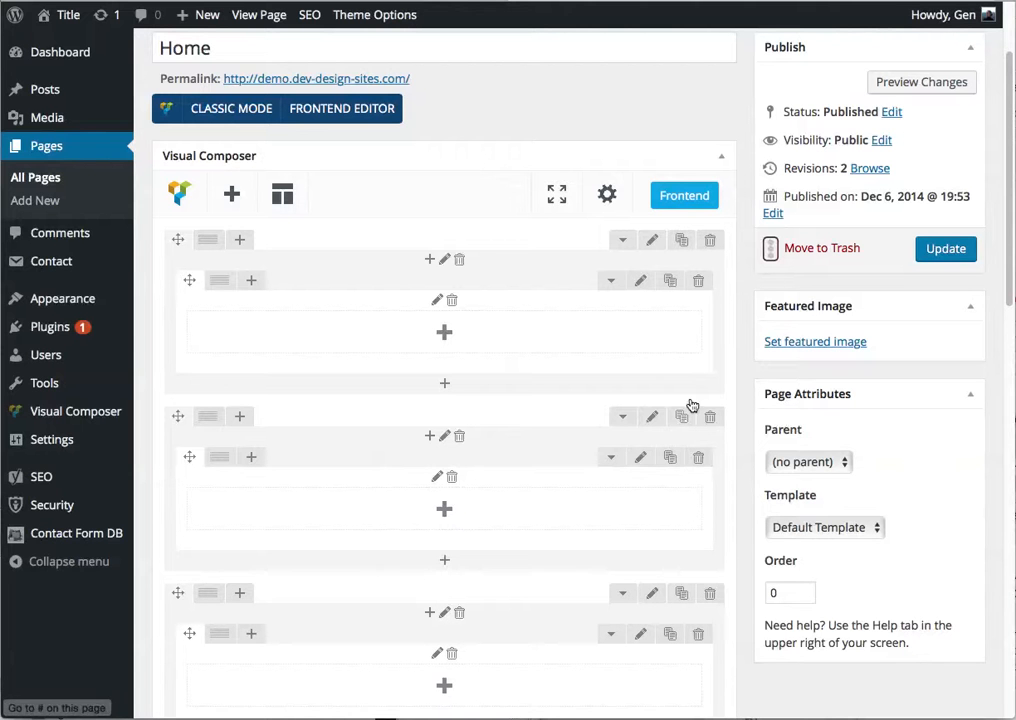
- Examine the first row's general settings, including the stretch, height, video background and parallax options
{"action": "left_click", "coordinate": [651, 243]}
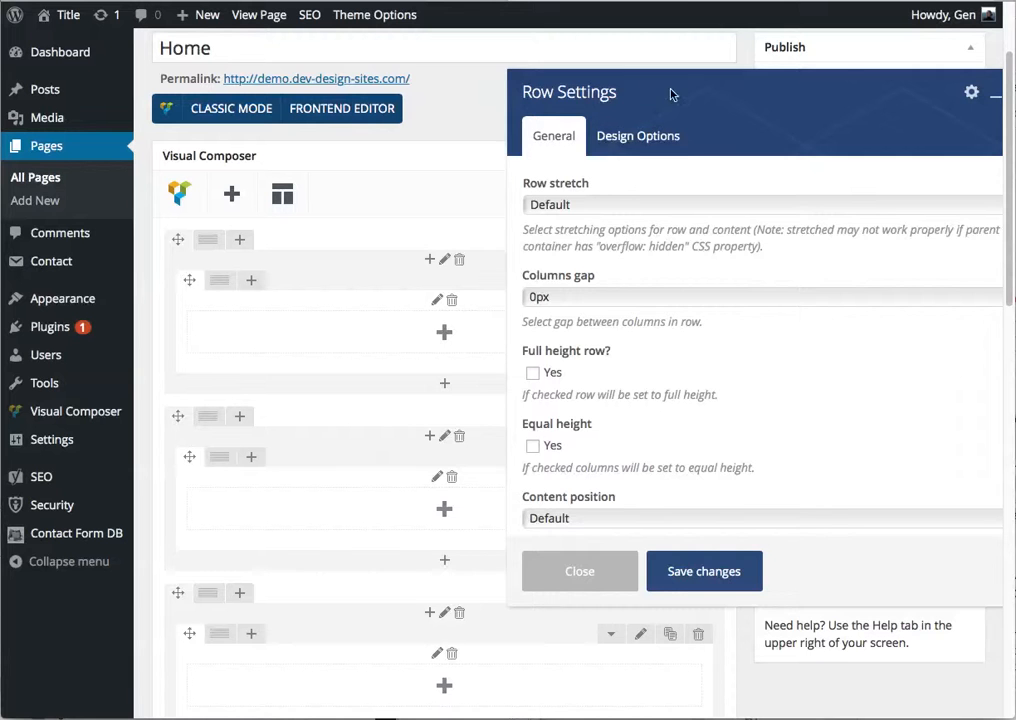
{"action": "left_click_drag", "start_coordinate": [671, 93], "coordinate": [603, 93]}
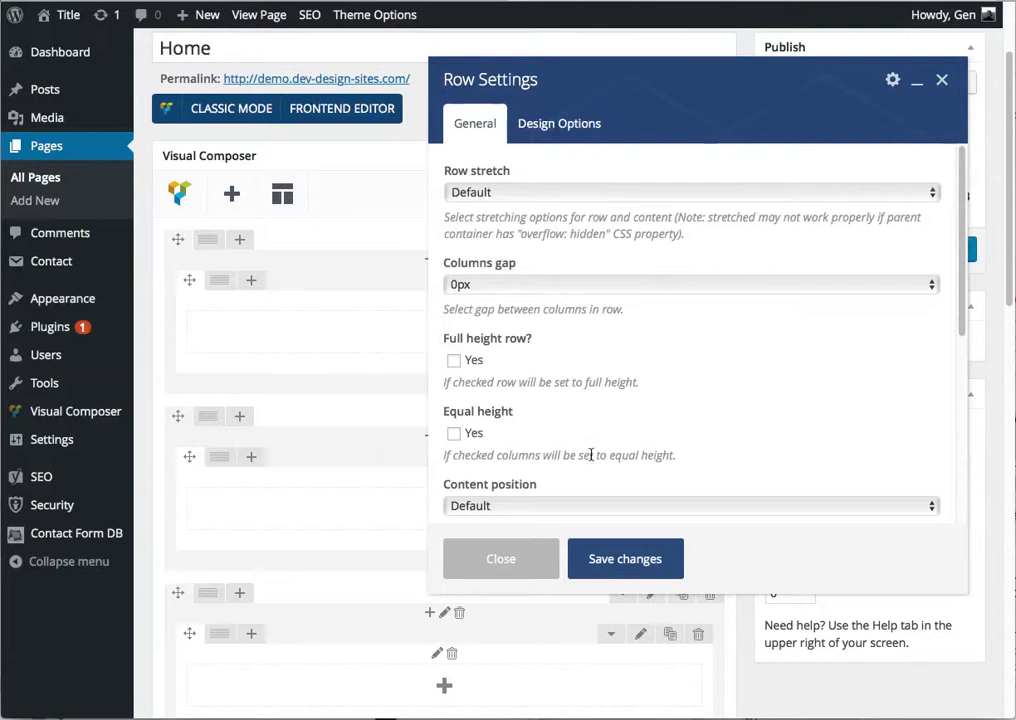
{"action": "scroll", "coordinate": [649, 435], "scroll_direction": "down", "scroll_amount": 5}
{"action": "scroll", "coordinate": [645, 452], "scroll_direction": "down", "scroll_amount": 2}
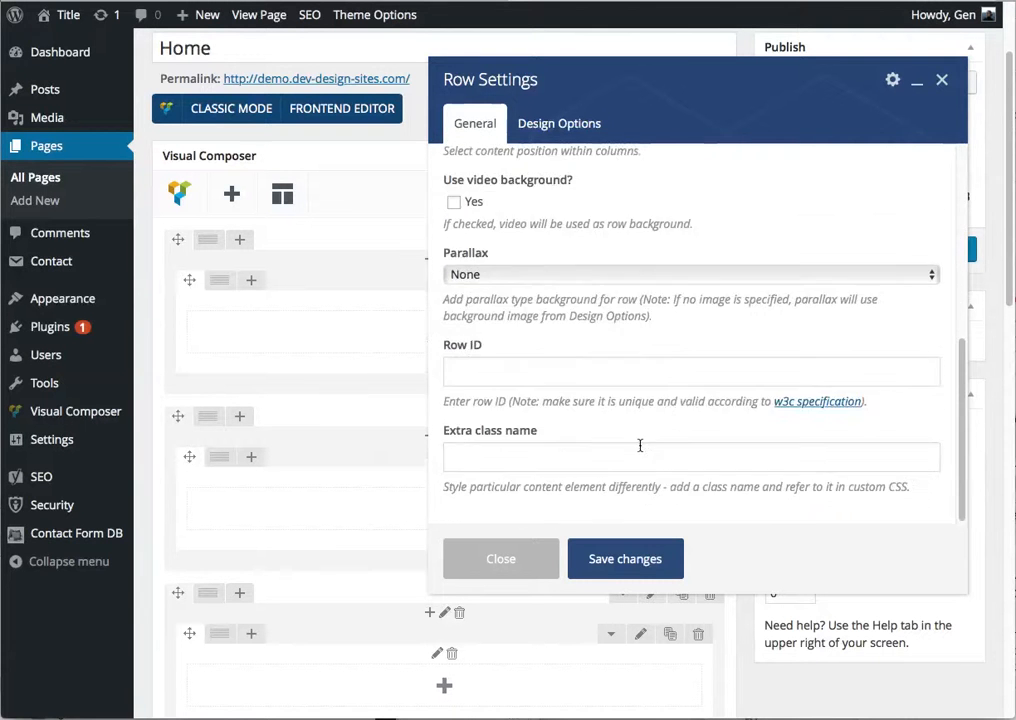
{"action": "scroll", "coordinate": [600, 460], "scroll_direction": "up", "scroll_amount": 3}
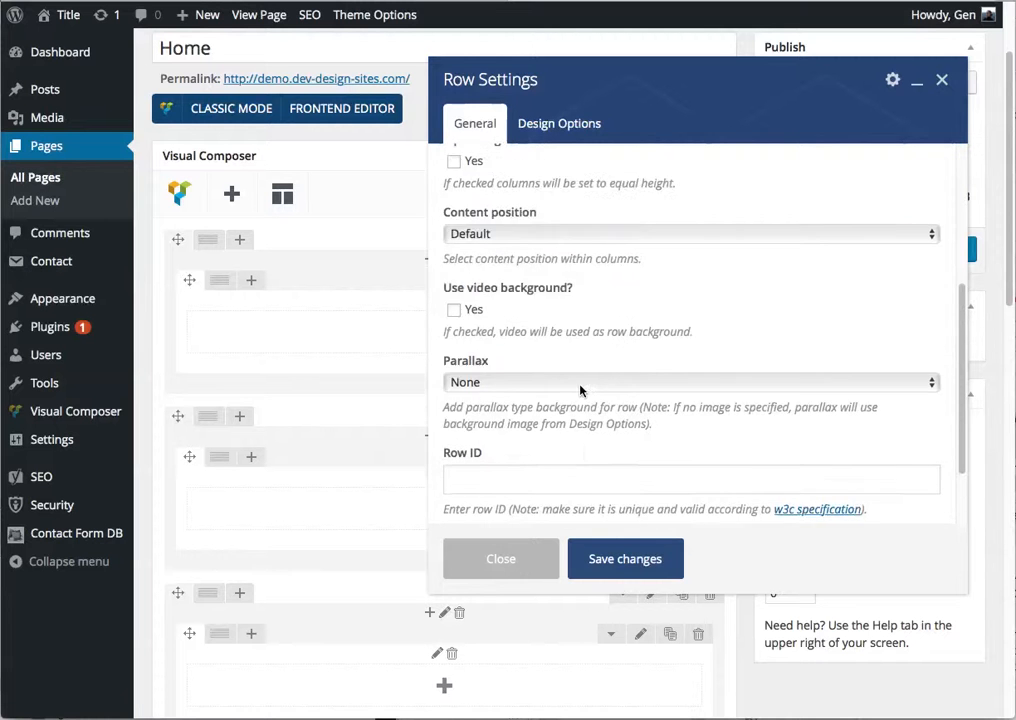
{"action": "left_click", "coordinate": [549, 434]}
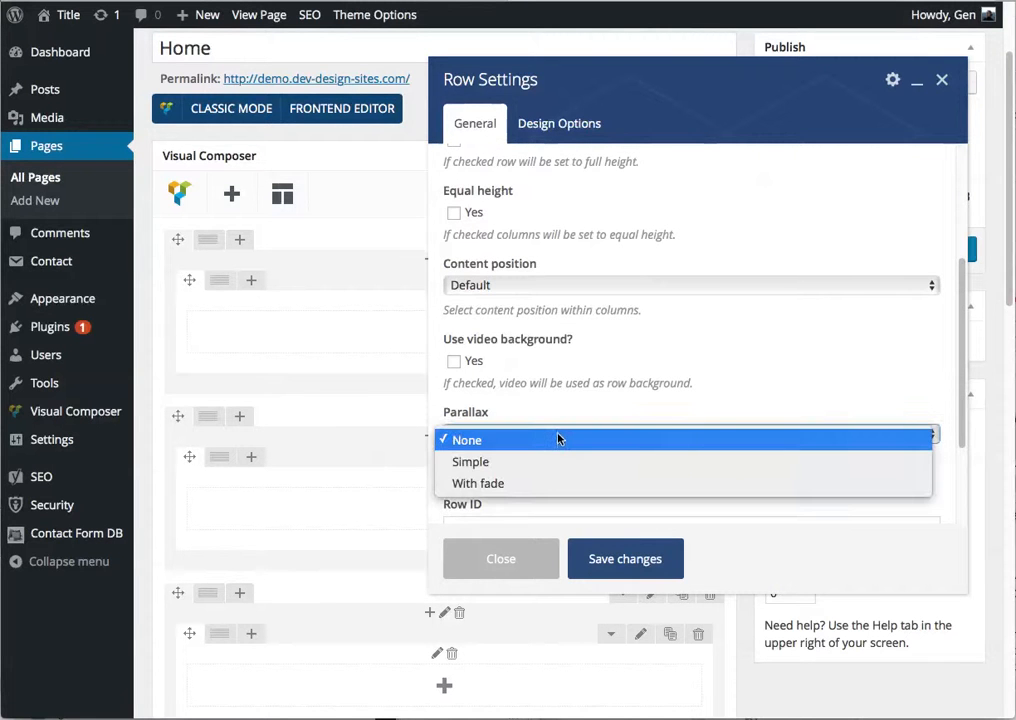
{"action": "left_click", "coordinate": [567, 418]}
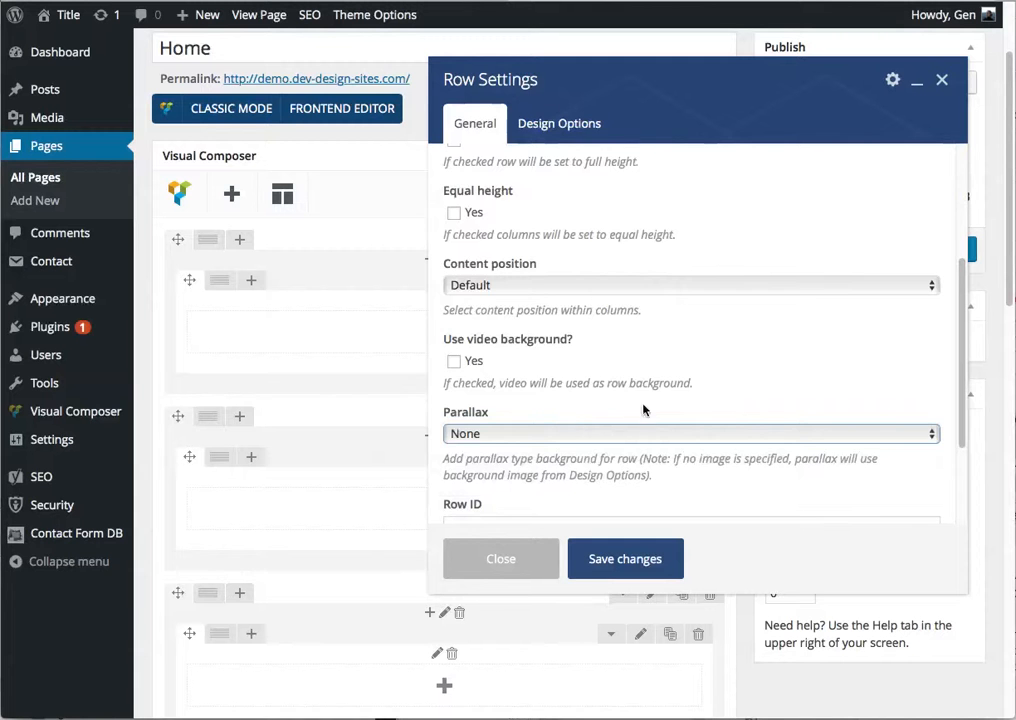
{"action": "scroll", "coordinate": [642, 410], "scroll_direction": "up", "scroll_amount": 2}
{"action": "scroll", "coordinate": [605, 385], "scroll_direction": "up", "scroll_amount": 3}
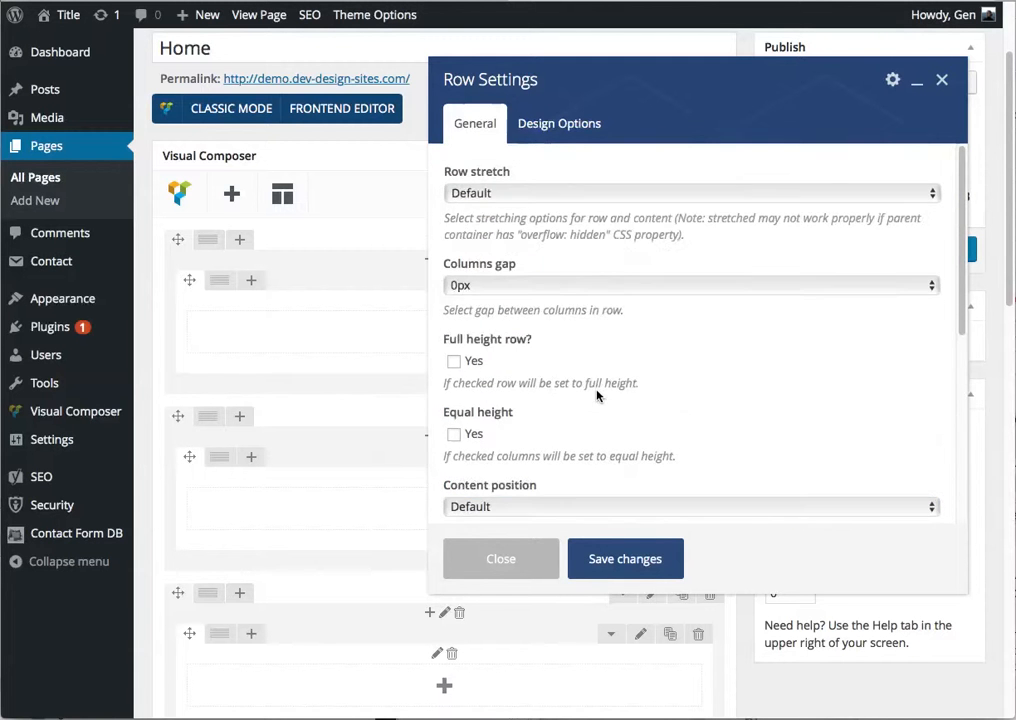
- Set the first row's top and bottom padding to 100 and its background colour to #e0e0e0, and save
{"action": "left_click", "coordinate": [561, 125]}
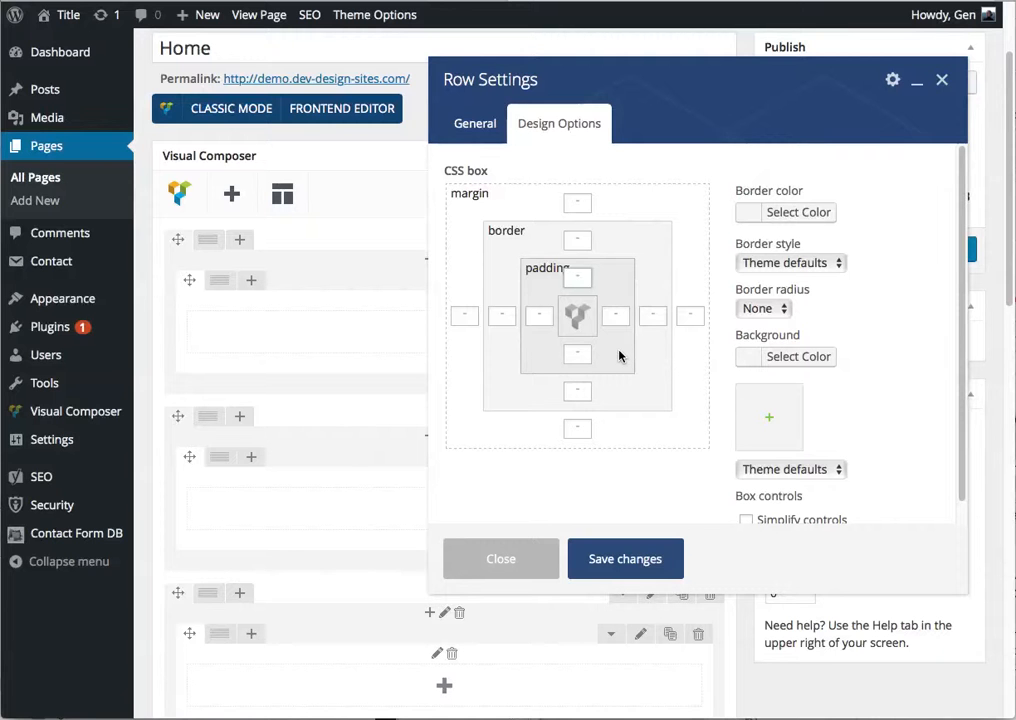
{"action": "type", "text": "100"}
{"action": "left_click", "coordinate": [578, 356]}
{"action": "type", "text": "100"}
{"action": "left_click", "coordinate": [794, 364]}
{"action": "left_click", "coordinate": [711, 404]}
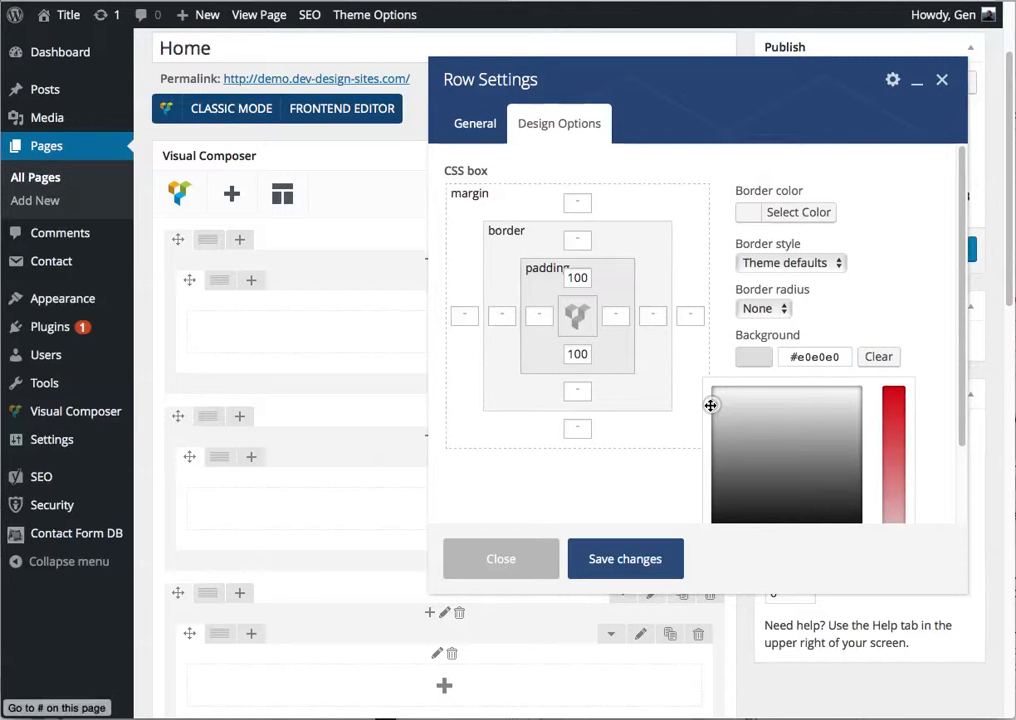
{"action": "left_click", "coordinate": [643, 561]}
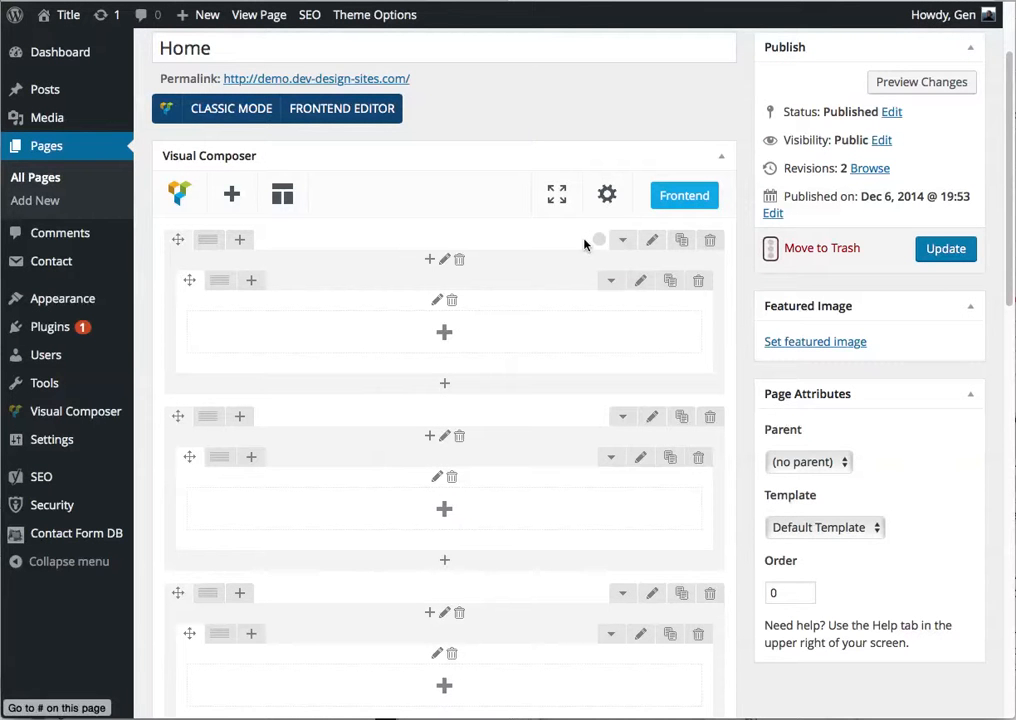
- Set the third row's top and bottom padding to 50 with a light grey background colour, and save
{"action": "left_click", "coordinate": [652, 595]}
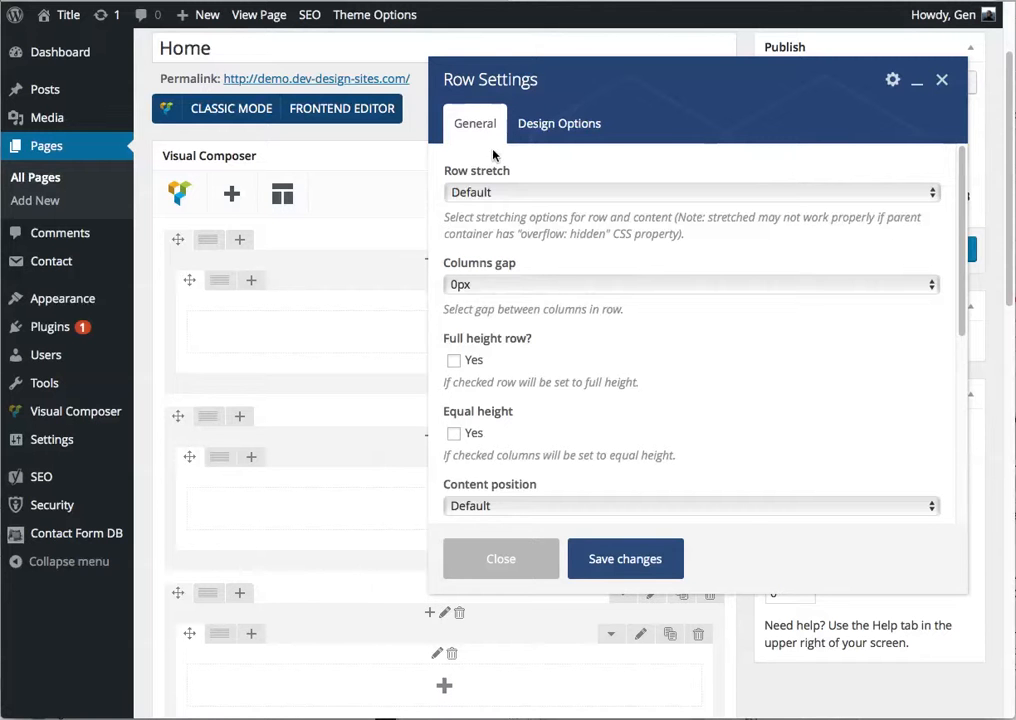
{"action": "left_click", "coordinate": [558, 125]}
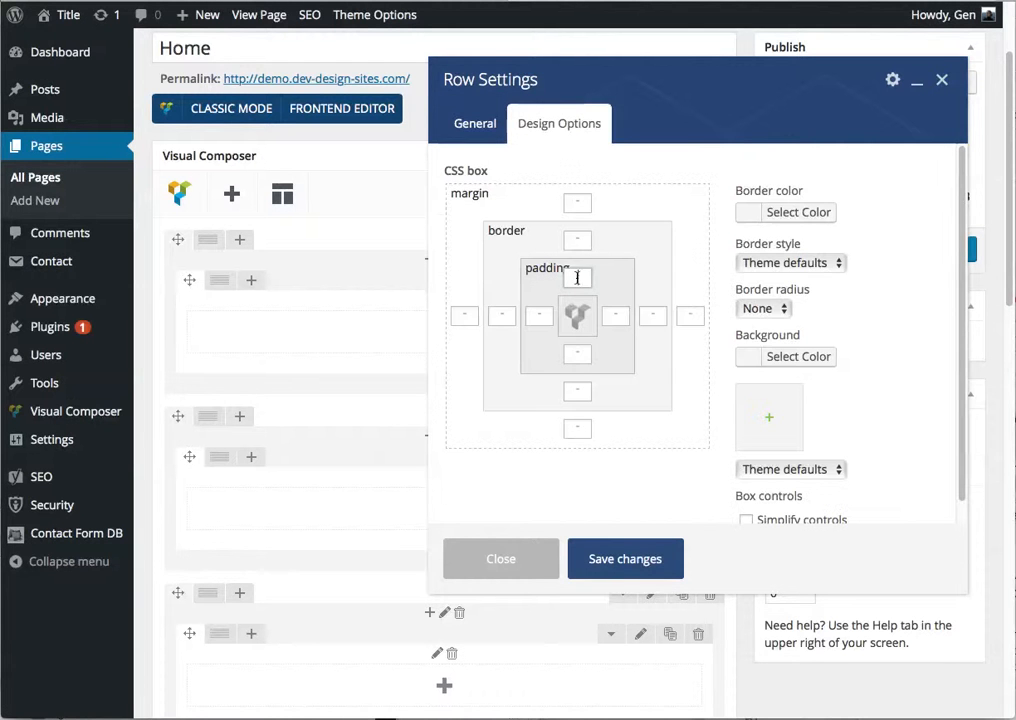
{"action": "left_click", "coordinate": [578, 278]}
{"action": "type", "text": "50"}
{"action": "left_click", "coordinate": [578, 354]}
{"action": "type", "text": "50"}
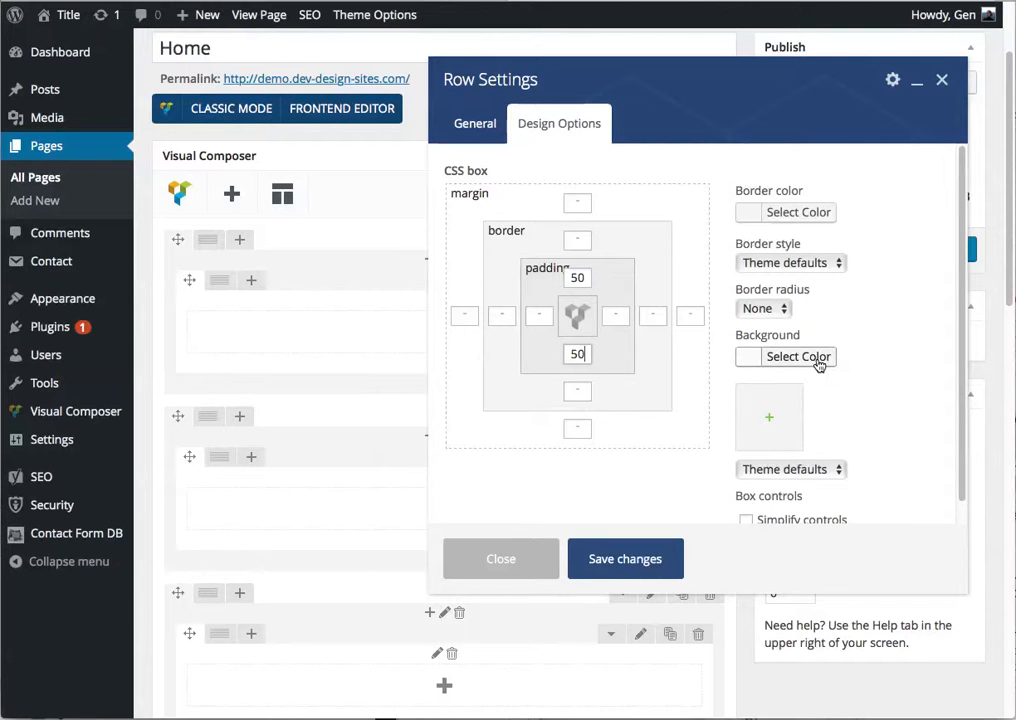
{"action": "left_click", "coordinate": [800, 357]}
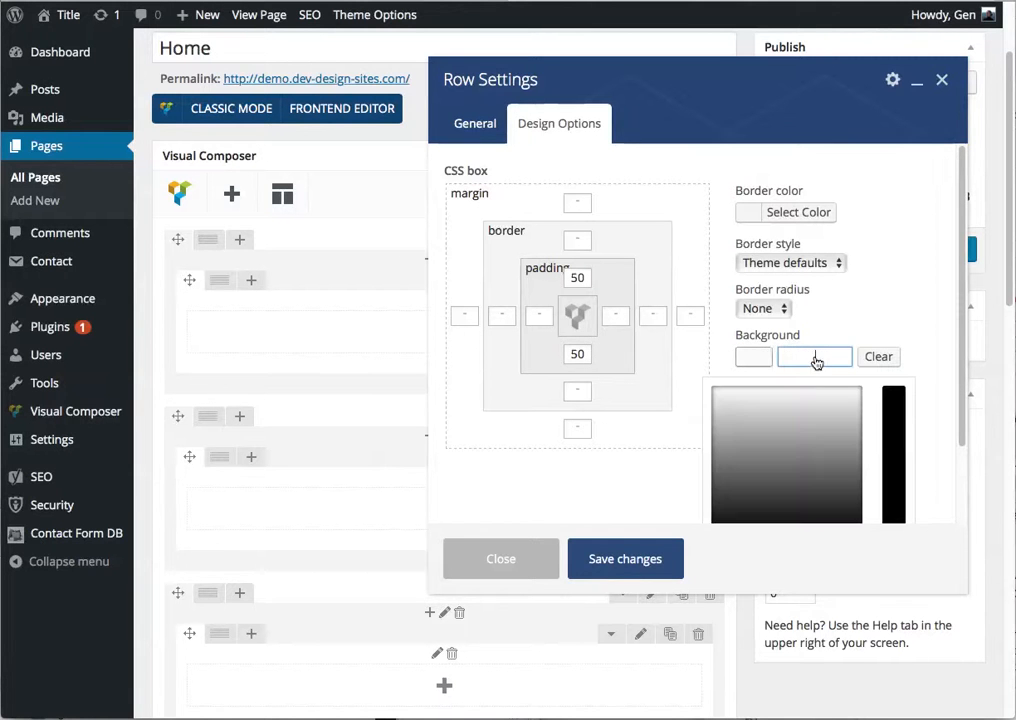
{"action": "left_click", "coordinate": [714, 423]}
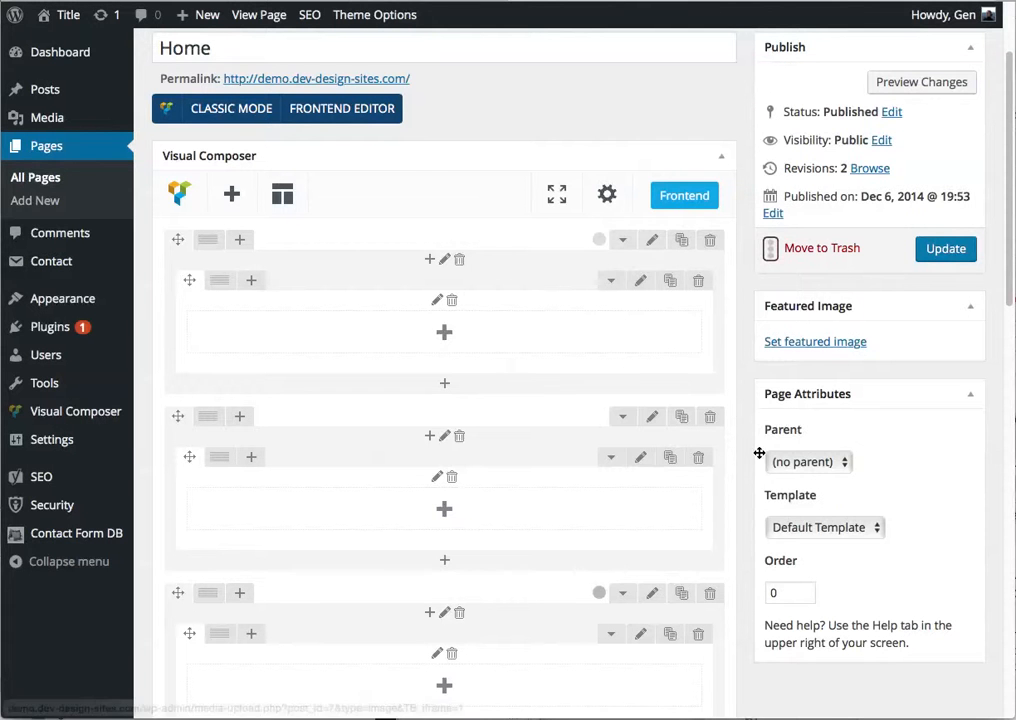
- Give the second row the background image mt-sample-background.jpg from the media library, displayed as Cover
{"action": "left_click", "coordinate": [653, 418]}
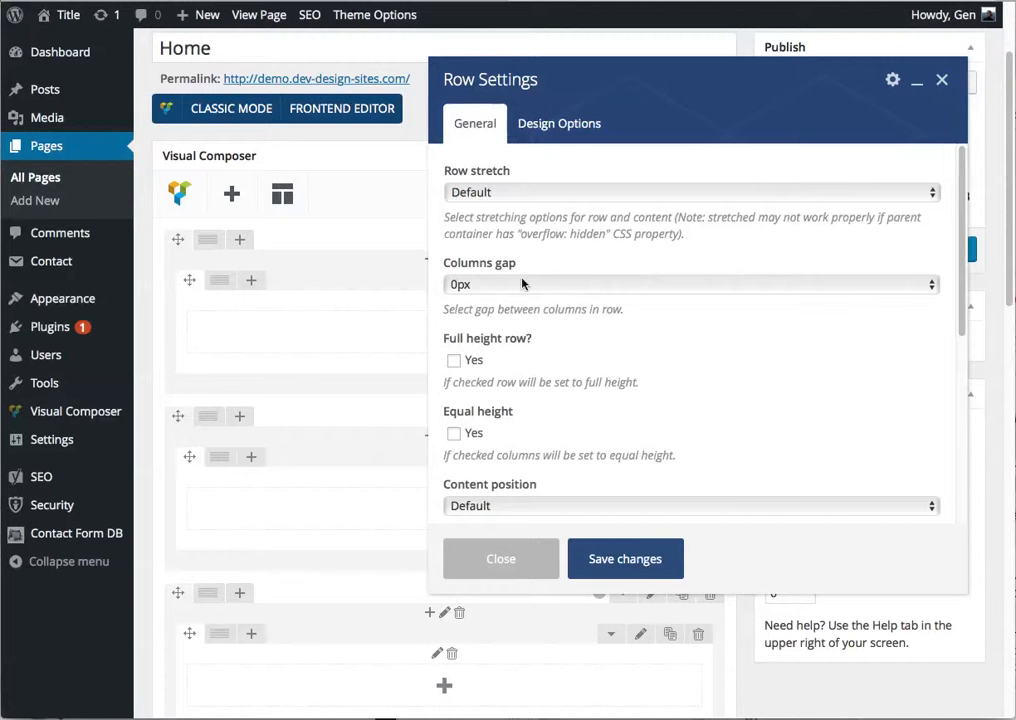
{"action": "left_click", "coordinate": [526, 123]}
{"action": "left_click", "coordinate": [772, 421]}
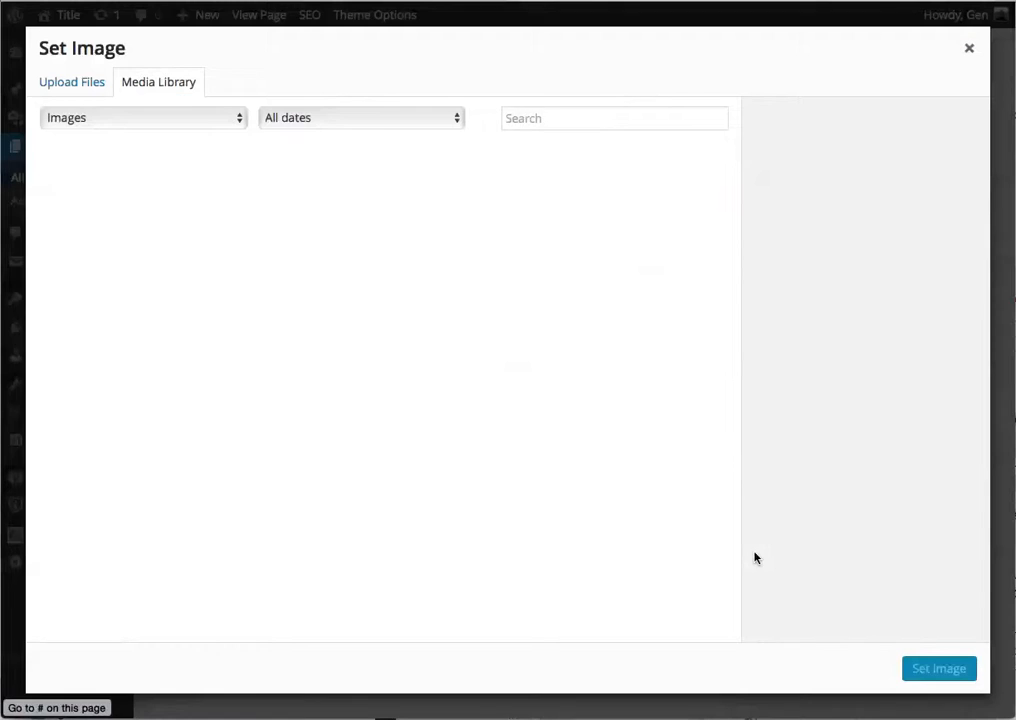
{"action": "left_click", "coordinate": [442, 200]}
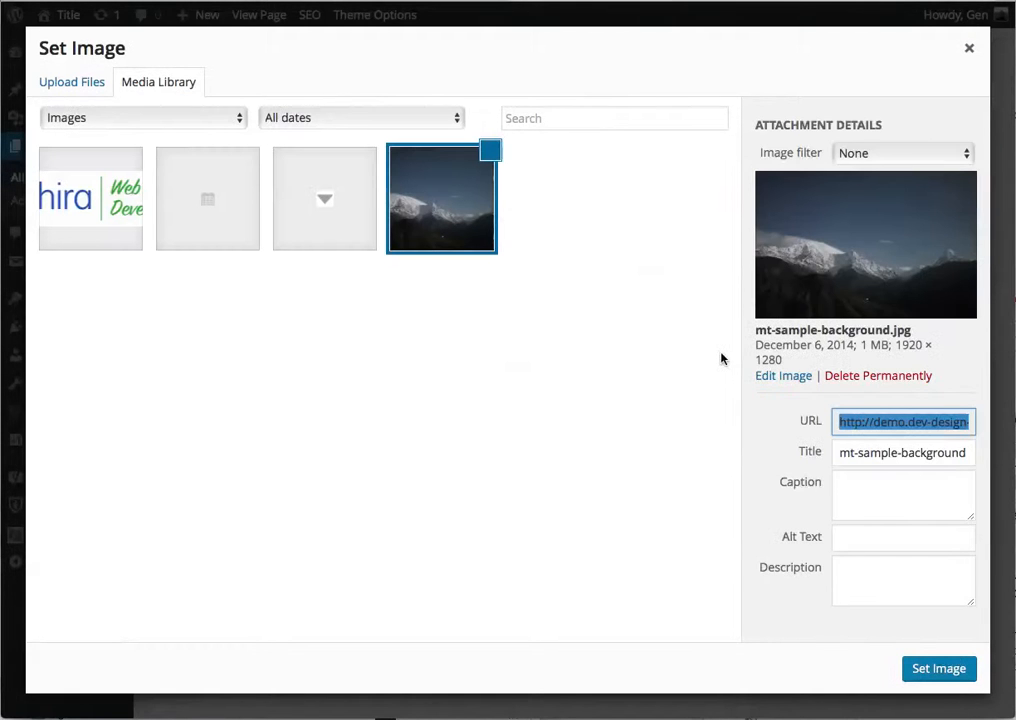
{"action": "left_click", "coordinate": [940, 669]}
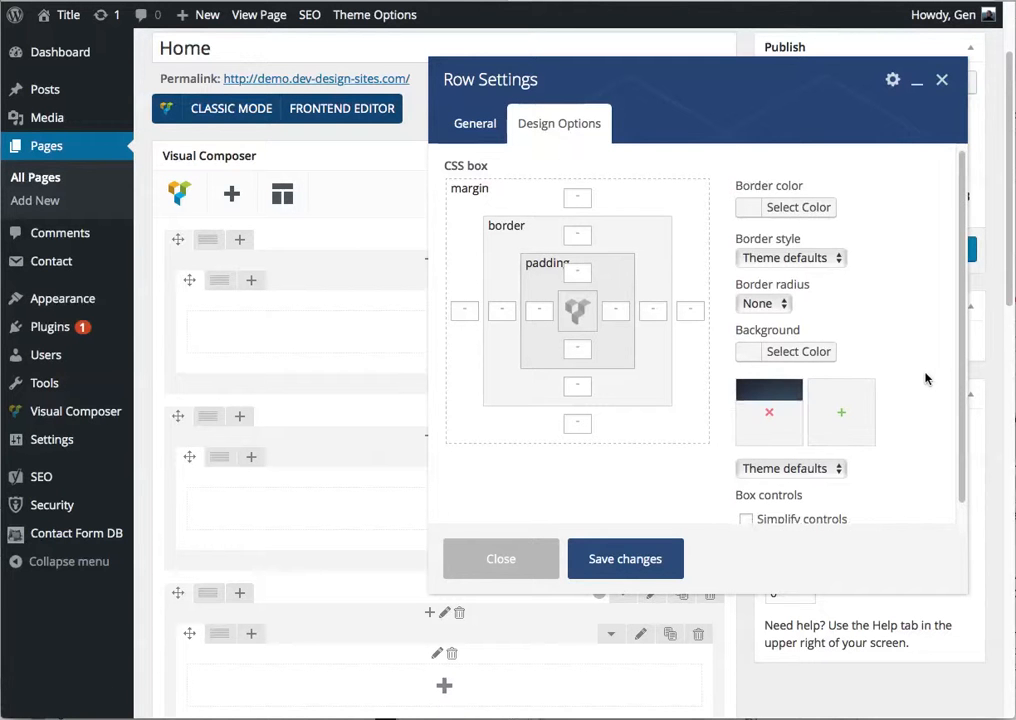
{"action": "scroll", "coordinate": [926, 378], "scroll_direction": "down", "scroll_amount": 1}
{"action": "left_click", "coordinate": [824, 450]}
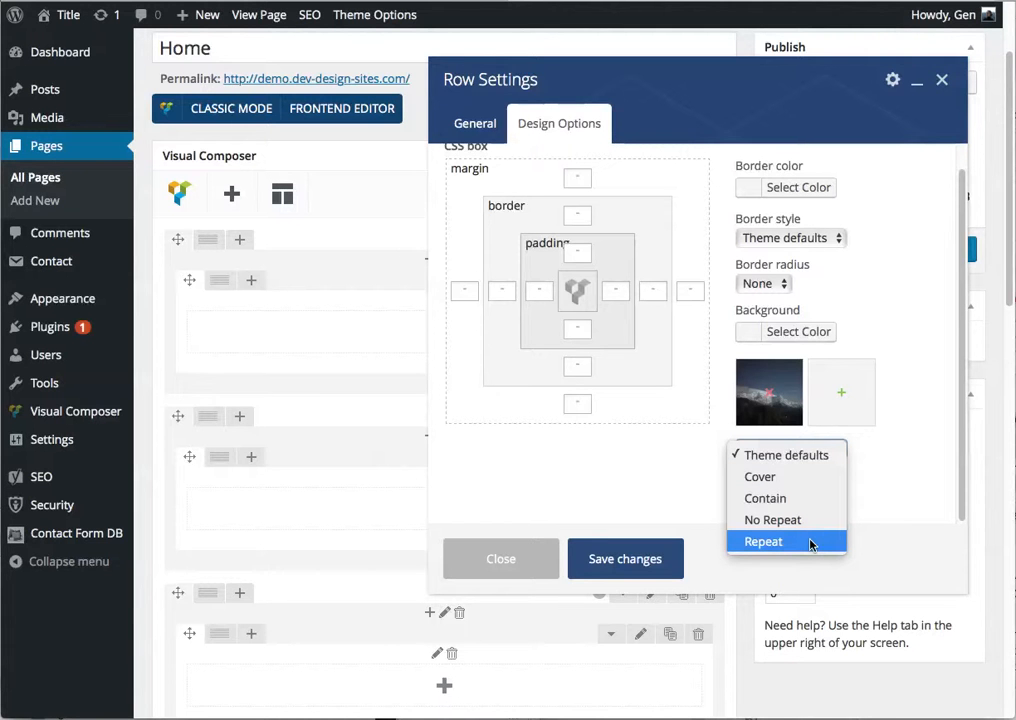
{"action": "left_click", "coordinate": [808, 484]}
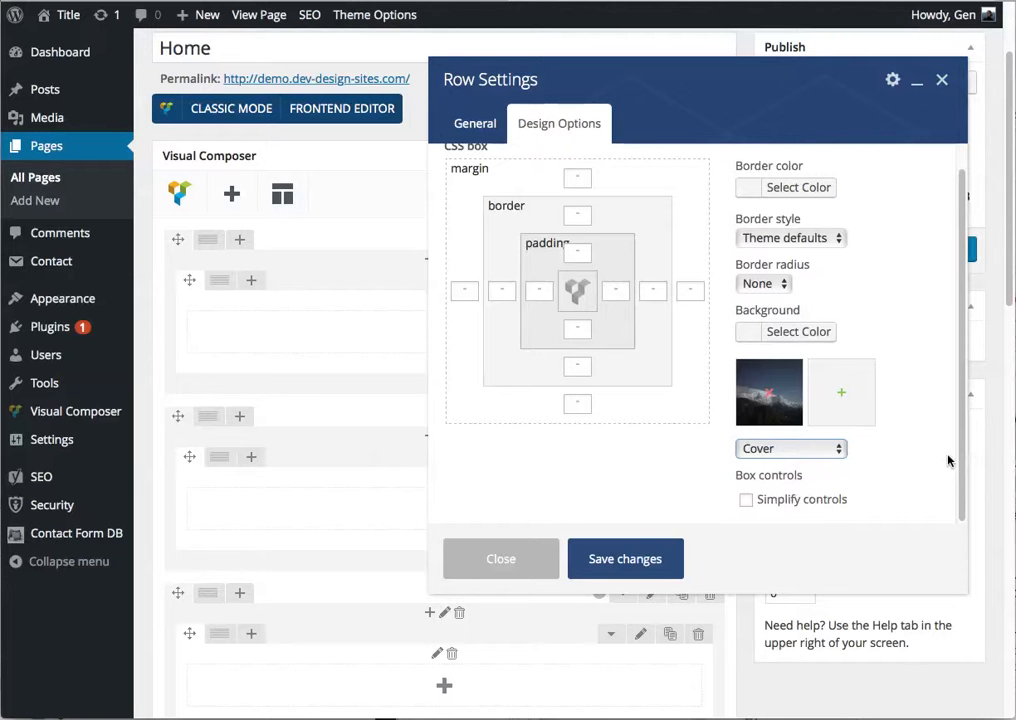
{"action": "scroll", "coordinate": [962, 452], "scroll_direction": "up", "scroll_amount": 1}
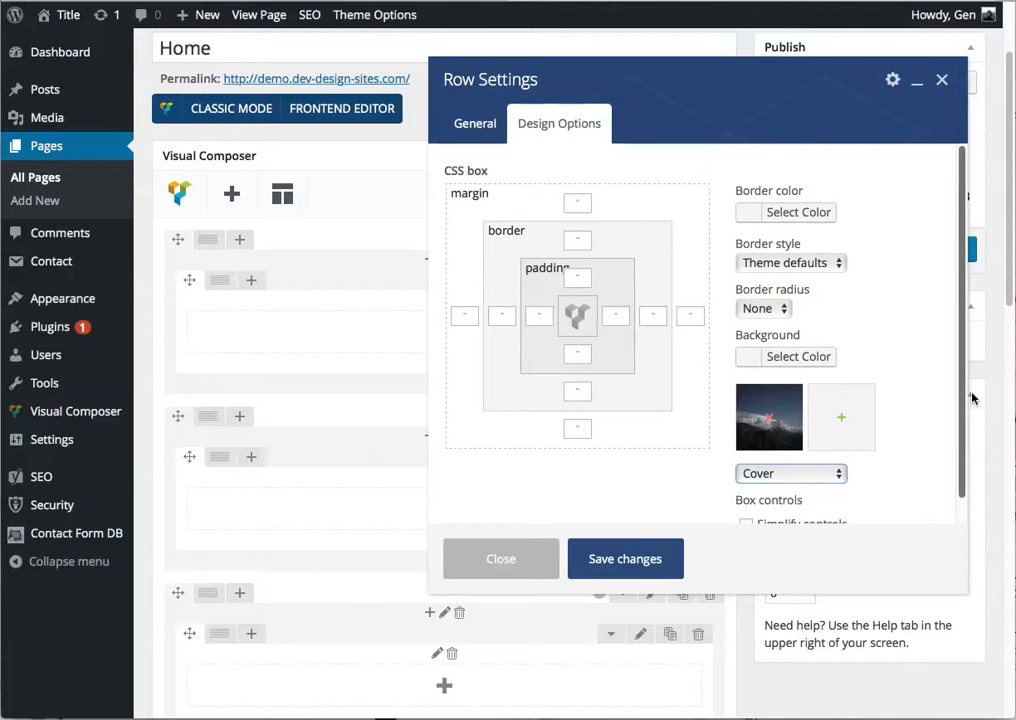
- Set the second row's top and bottom padding to 100 and save the row settings
{"action": "left_click", "coordinate": [580, 277]}
{"action": "type", "text": "100"}
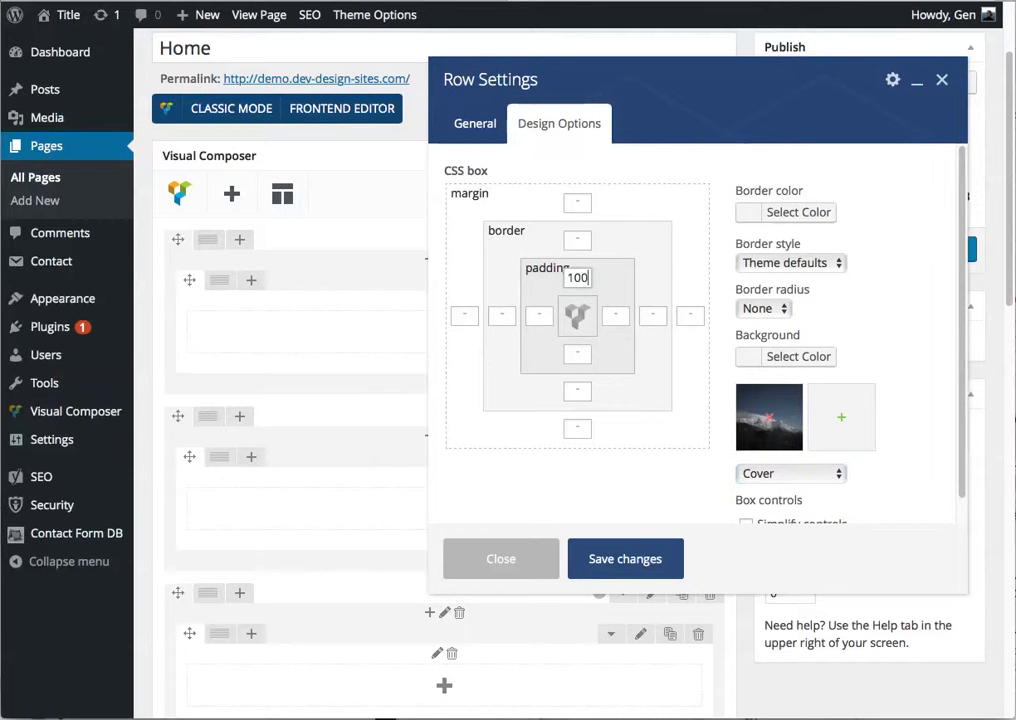
{"action": "left_click", "coordinate": [577, 353]}
{"action": "left_click", "coordinate": [630, 563]}
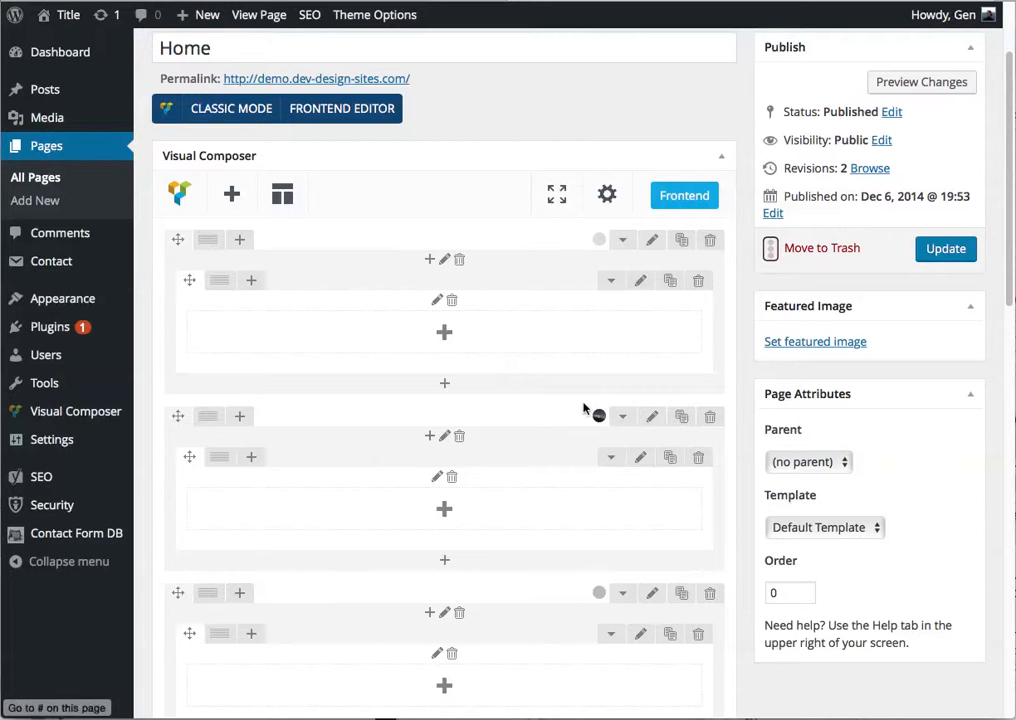
- Set the second row's parallax to Simple and choose mt-sample-background.jpg from the media library as its parallax image
{"action": "left_click", "coordinate": [652, 417]}
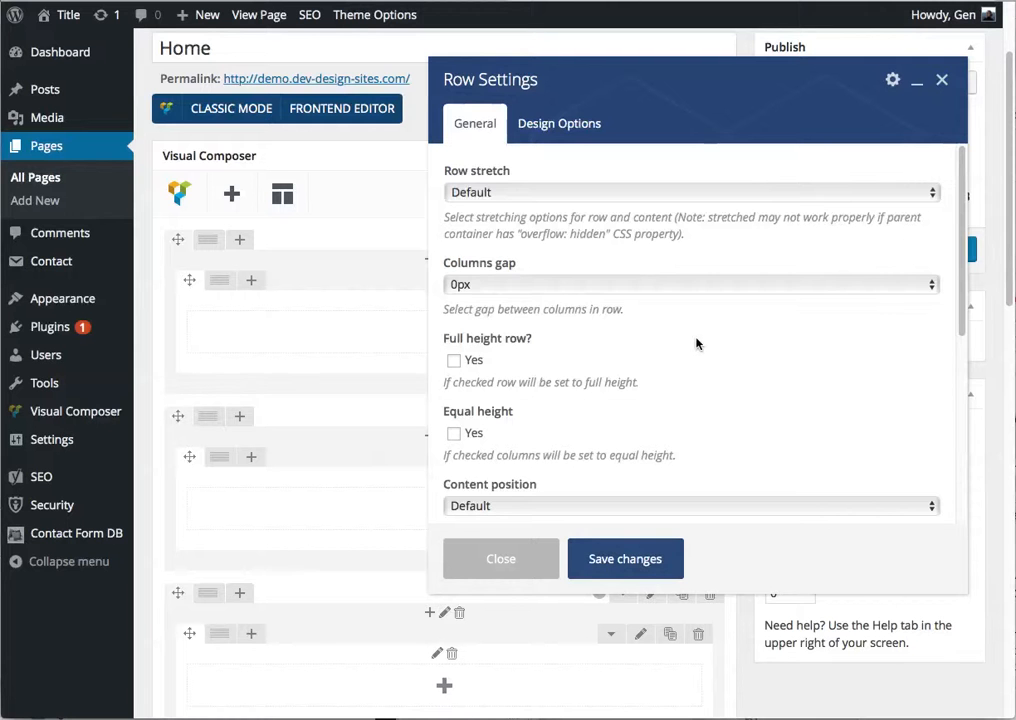
{"action": "scroll", "coordinate": [697, 343], "scroll_direction": "down", "scroll_amount": 5}
{"action": "left_click", "coordinate": [549, 441]}
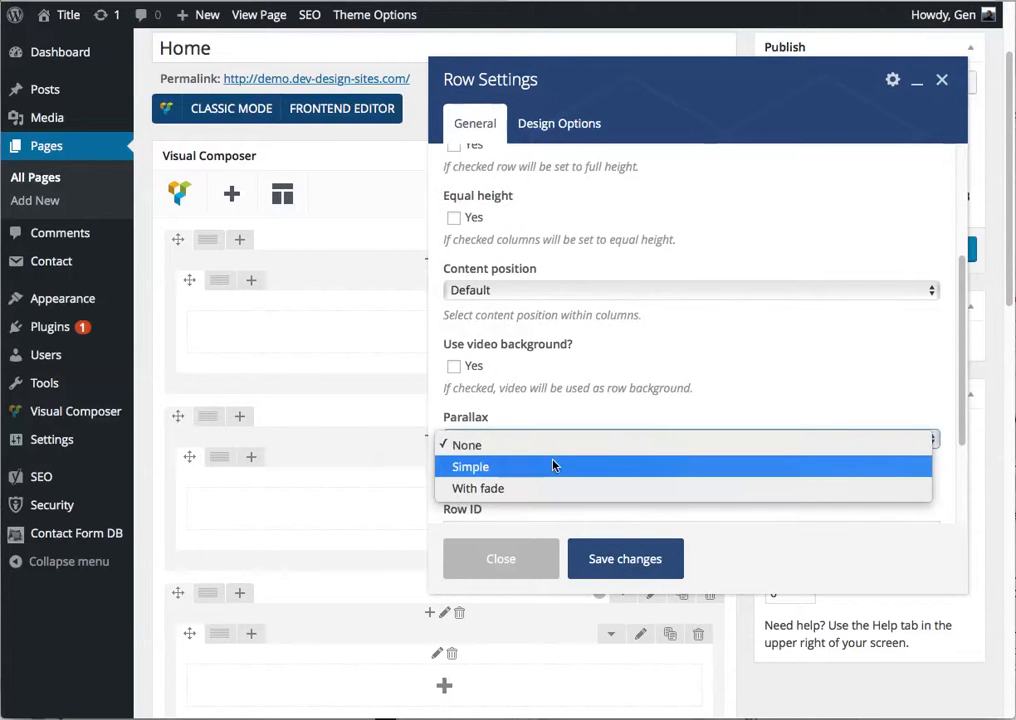
{"action": "left_click", "coordinate": [555, 467]}
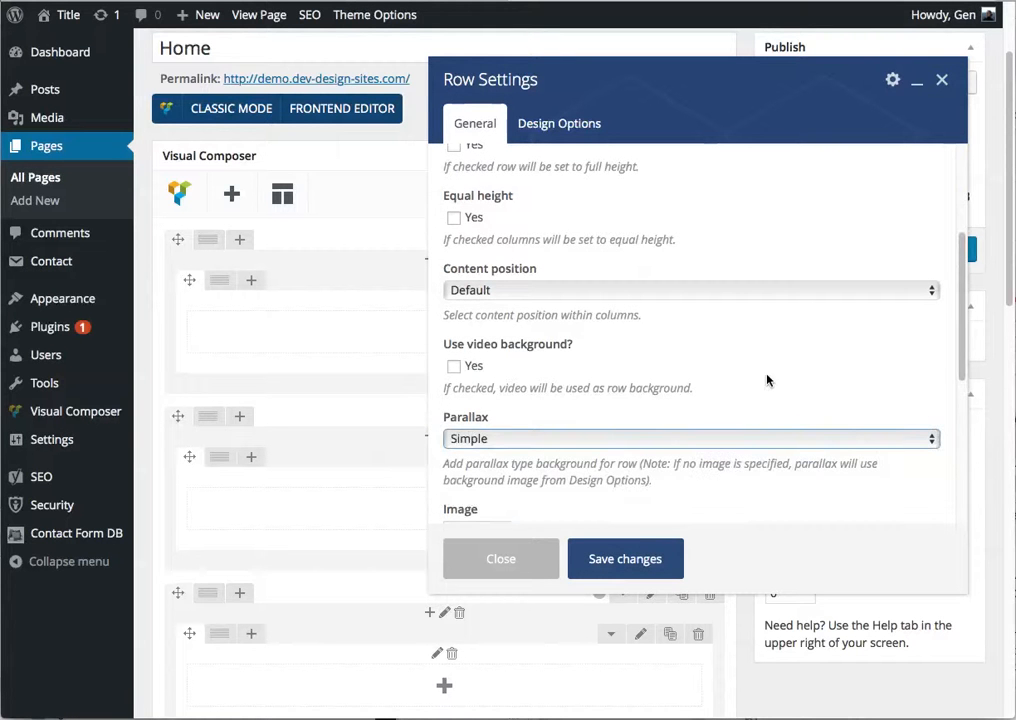
{"action": "scroll", "coordinate": [767, 380], "scroll_direction": "down", "scroll_amount": 3}
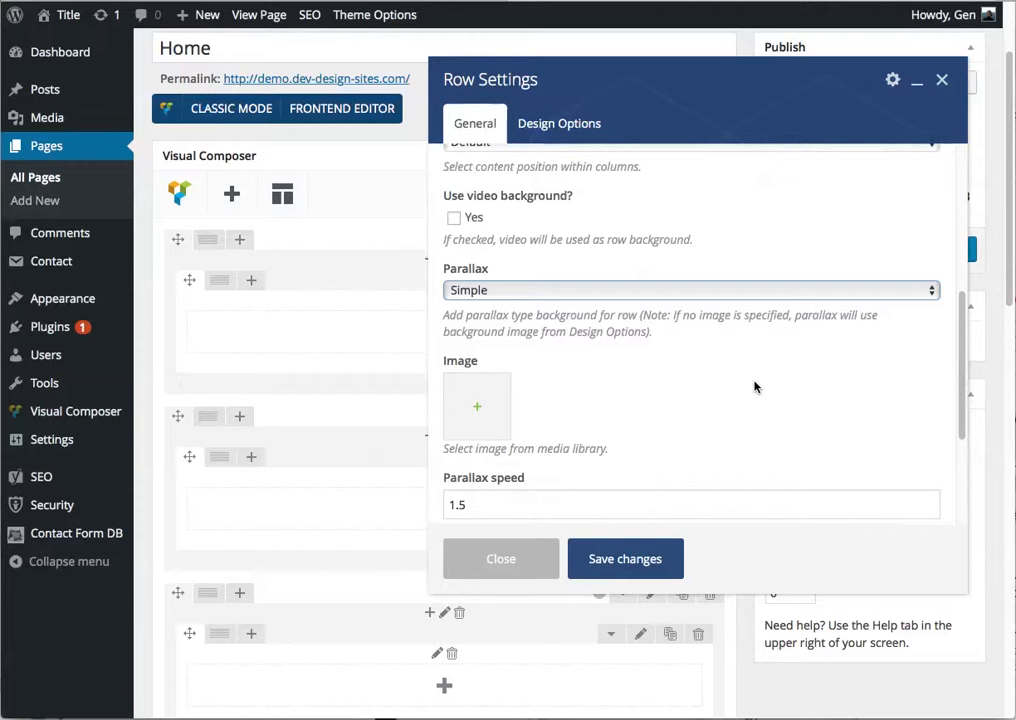
{"action": "left_click", "coordinate": [479, 412]}
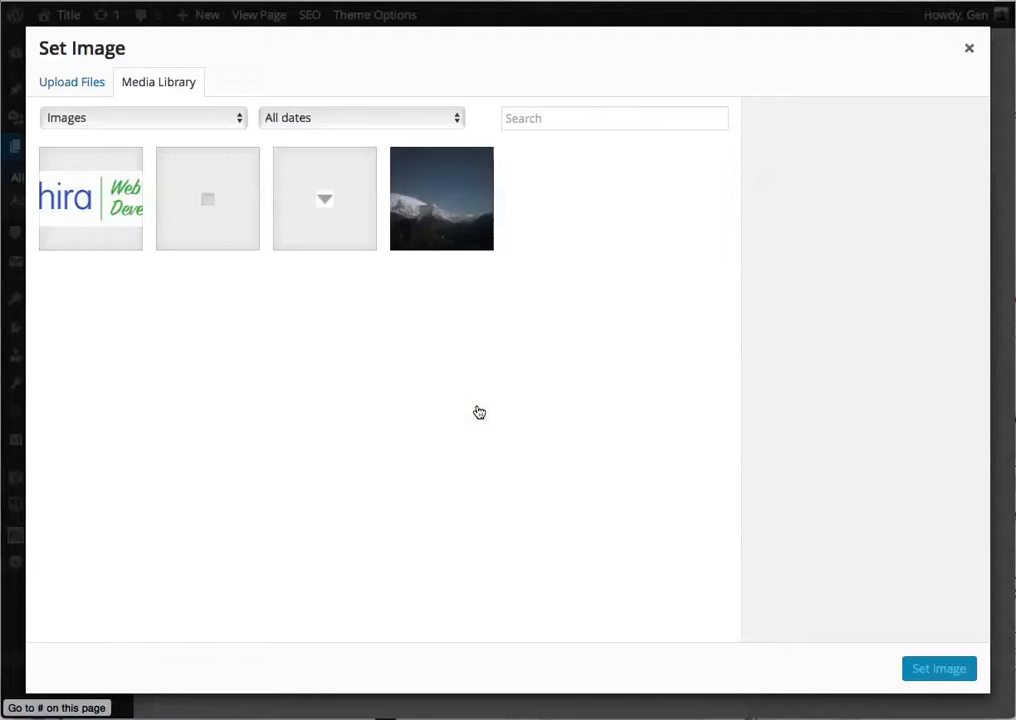
{"action": "left_click", "coordinate": [444, 204]}
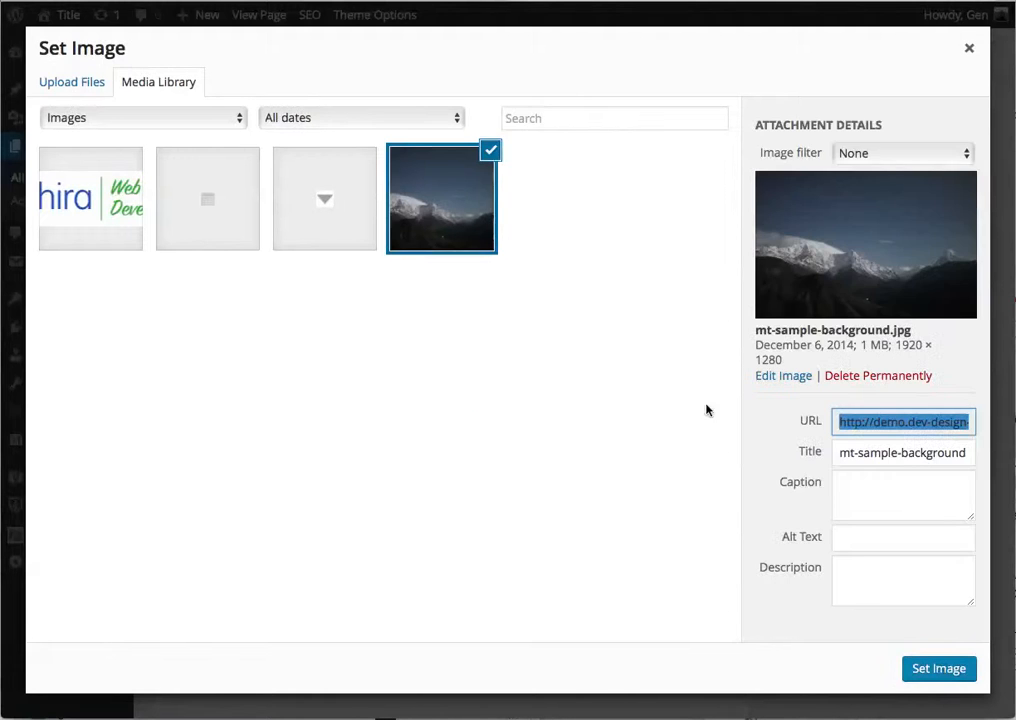
{"action": "left_click", "coordinate": [940, 670]}
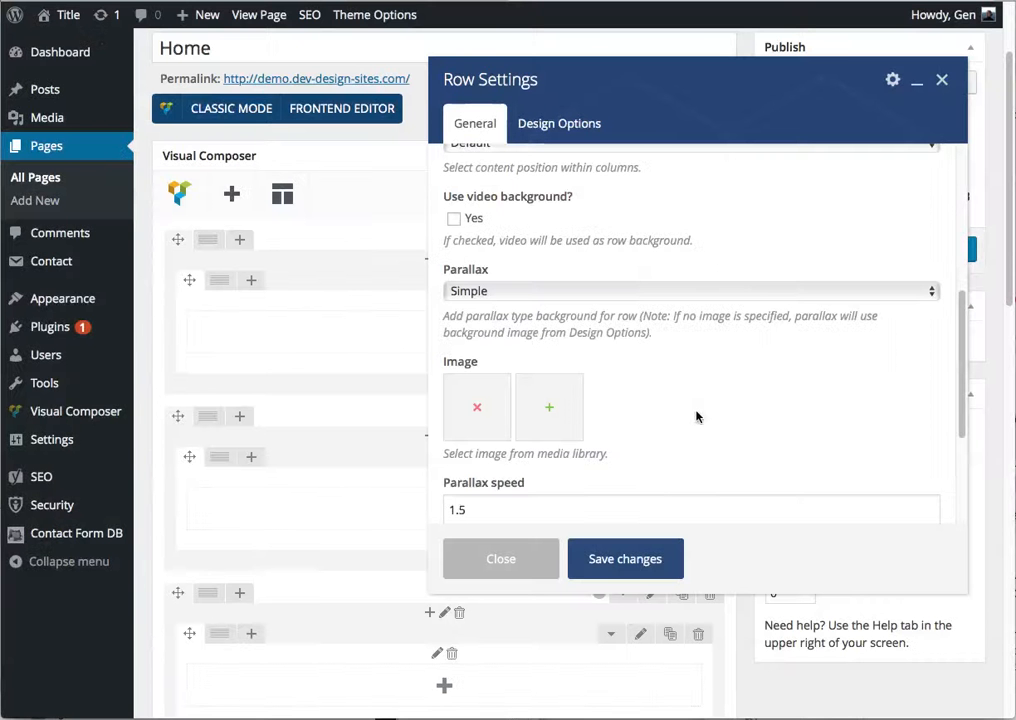
{"action": "scroll", "coordinate": [633, 417], "scroll_direction": "down", "scroll_amount": 4}
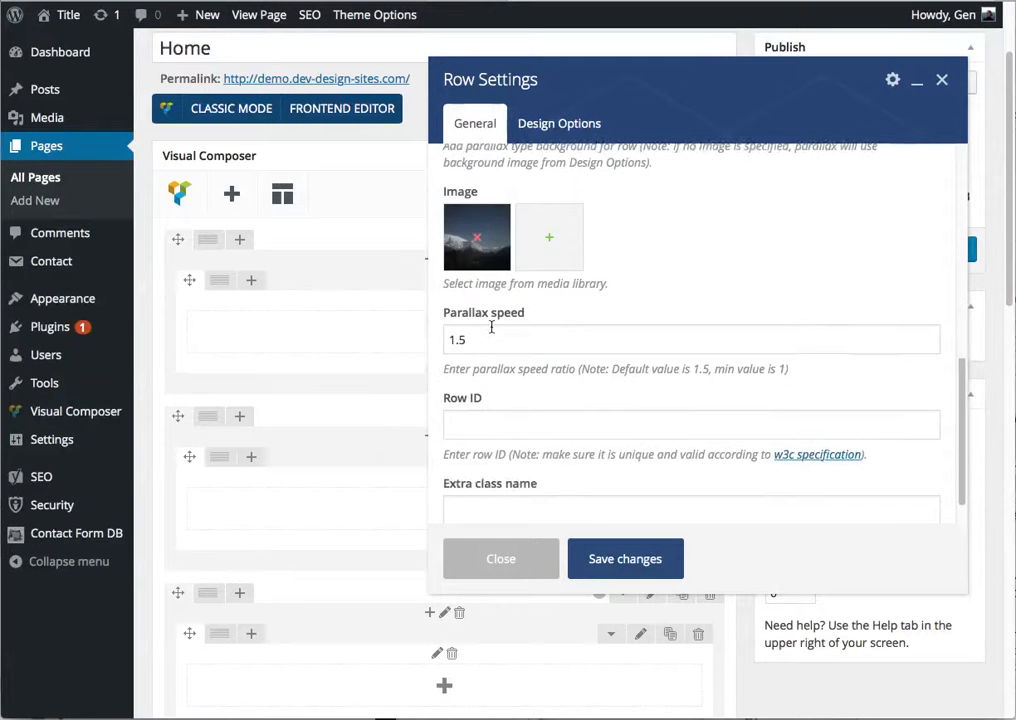
- Remove the background image from the second row's design options, keeping the parallax image, and save
{"action": "scroll", "coordinate": [500, 300], "scroll_direction": "up", "scroll_amount": 1}
{"action": "left_click", "coordinate": [559, 123]}
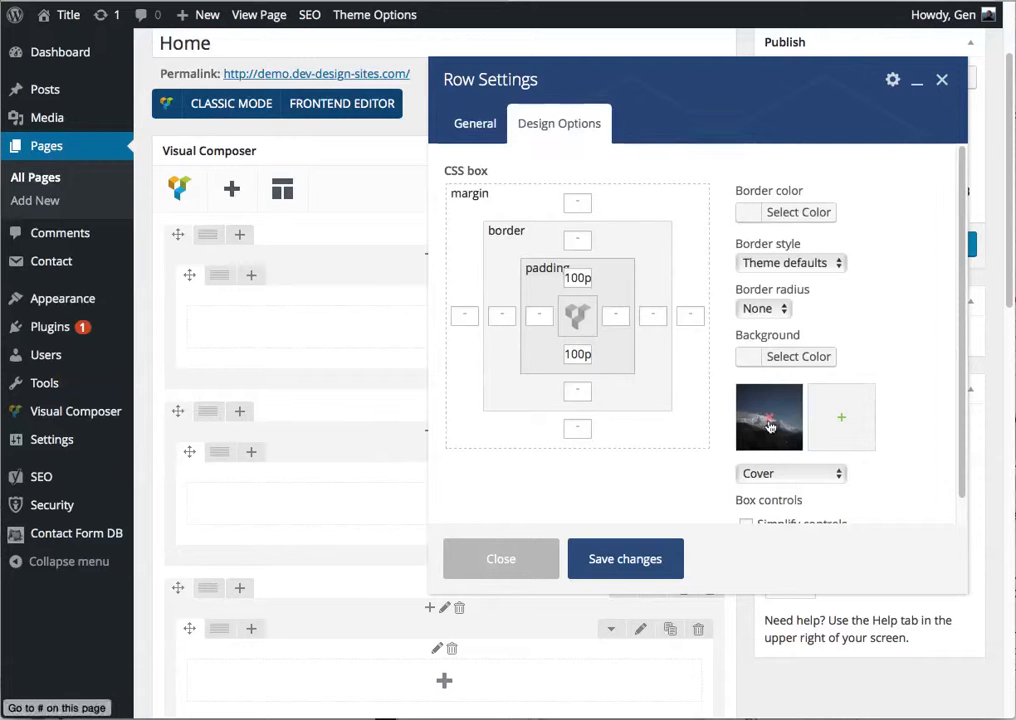
{"action": "left_click", "coordinate": [769, 421]}
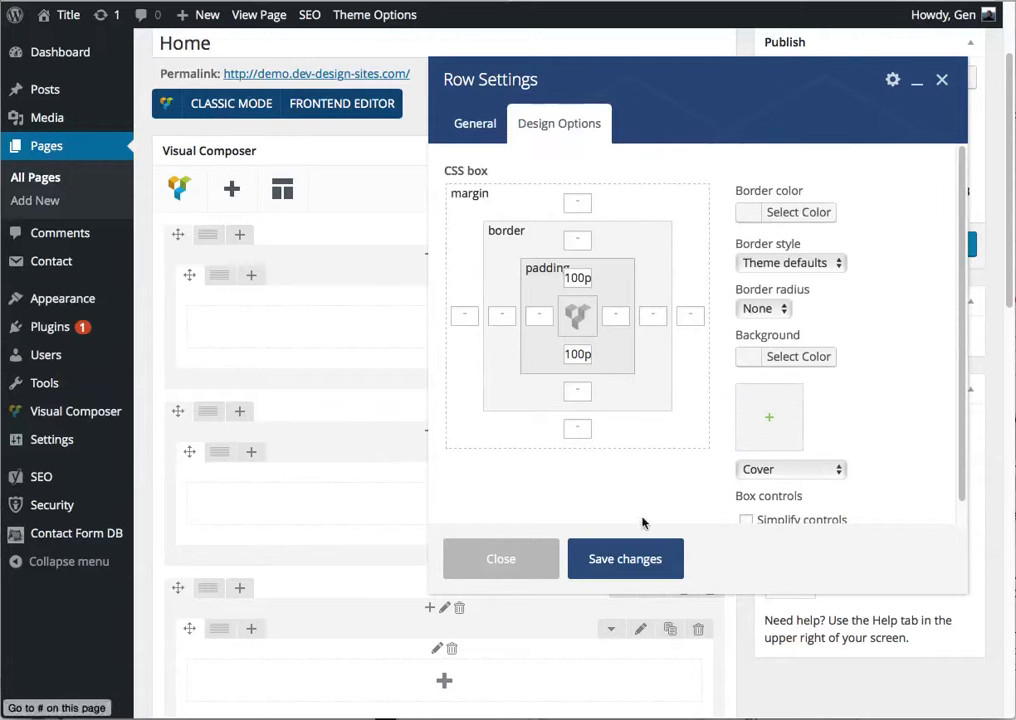
{"action": "left_click", "coordinate": [477, 126]}
{"action": "scroll", "coordinate": [553, 399], "scroll_direction": "down", "scroll_amount": 10}
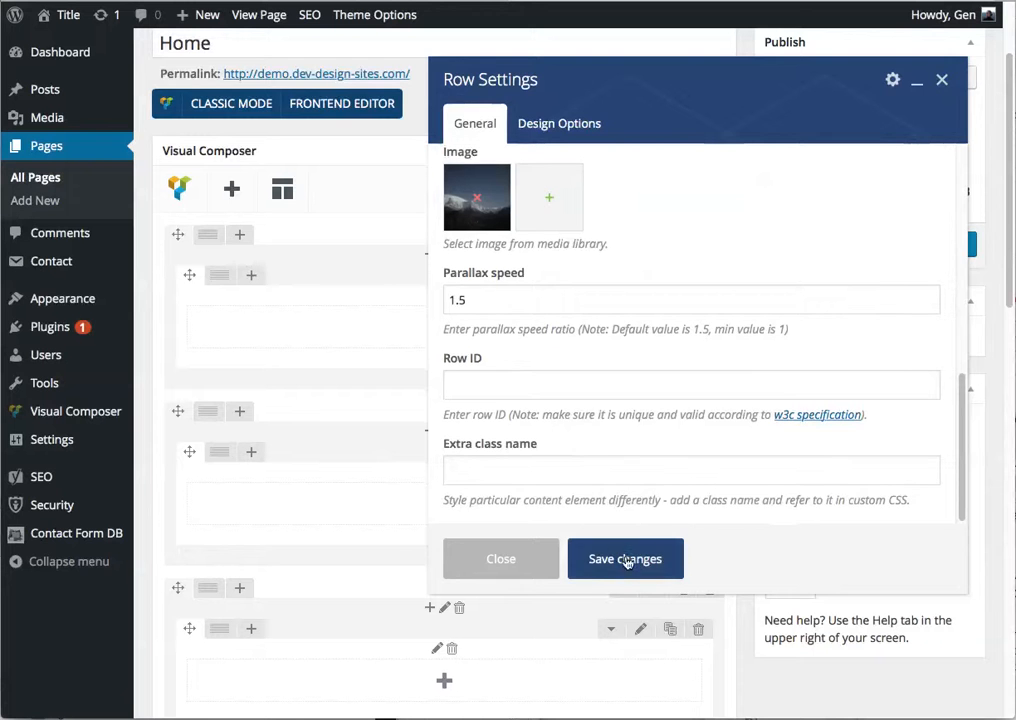
{"action": "left_click", "coordinate": [633, 563]}
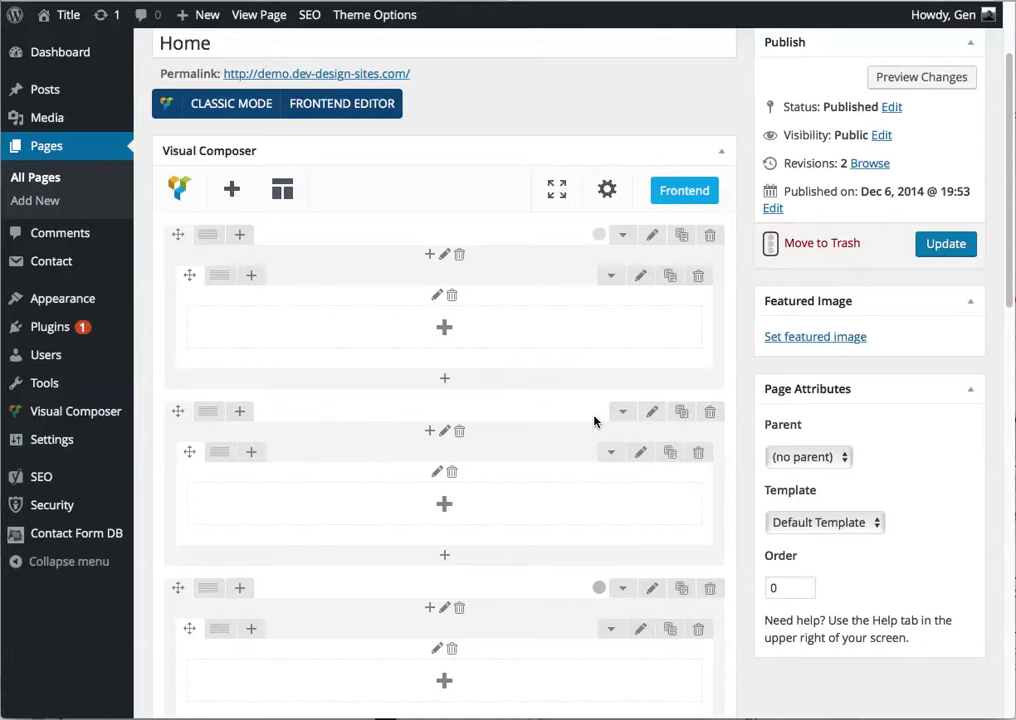
- Add a Text Block with its placeholder text to the first row's inner row and save it
{"action": "left_click", "coordinate": [445, 329]}
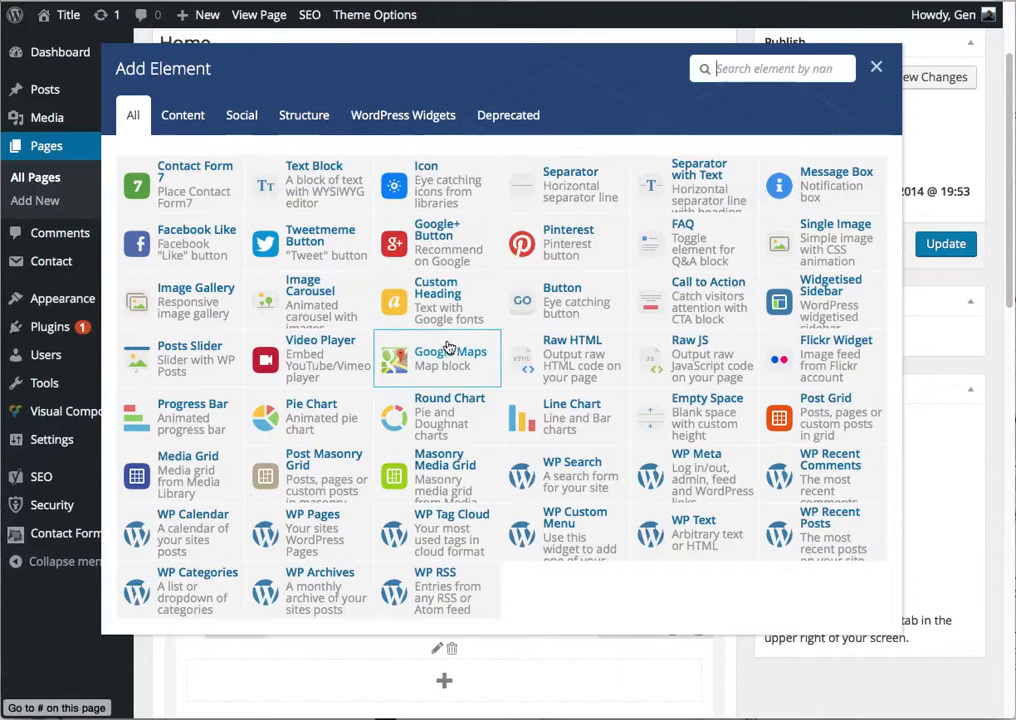
{"action": "left_click", "coordinate": [322, 191]}
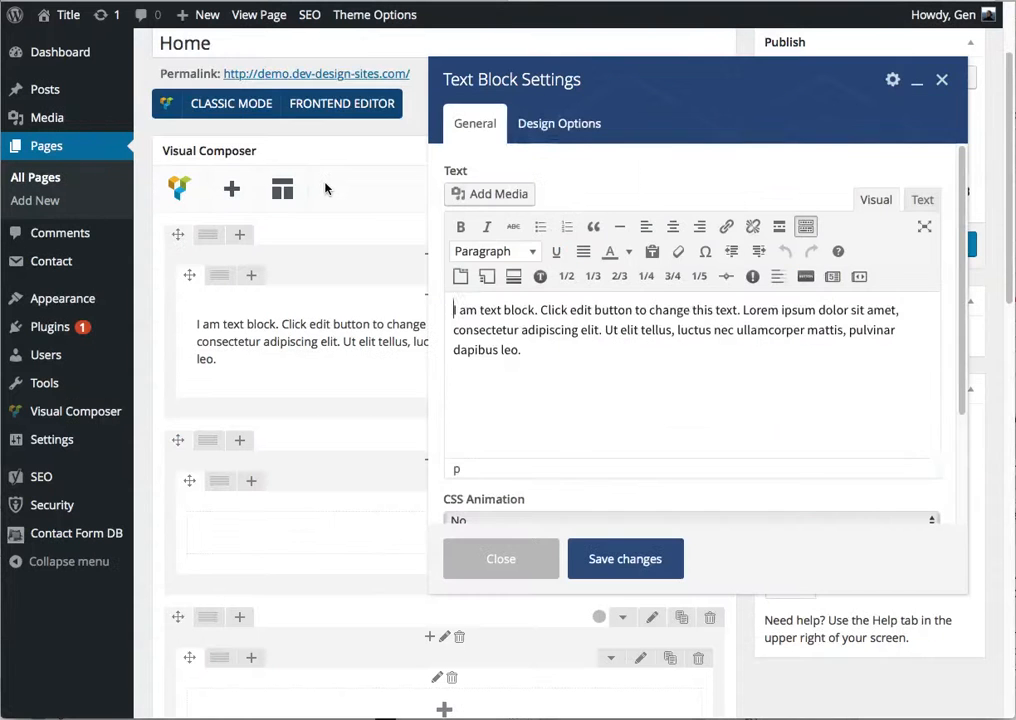
{"action": "left_click", "coordinate": [638, 555]}
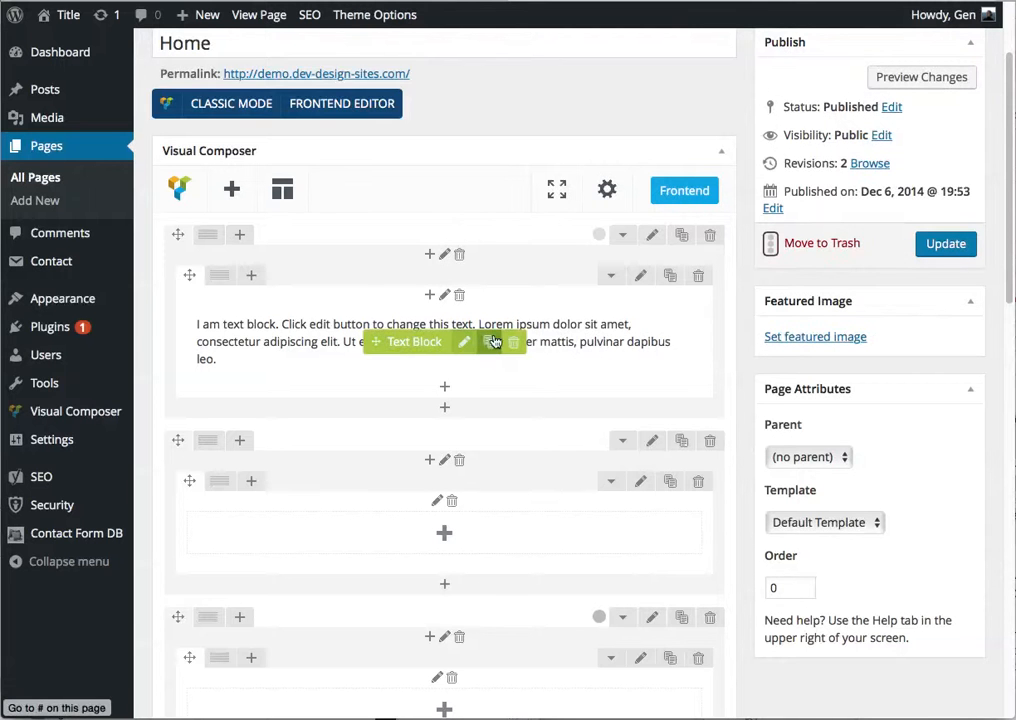
- Duplicate the first row's text block and move the copy into the second row's inner row
{"action": "left_click", "coordinate": [490, 344]}
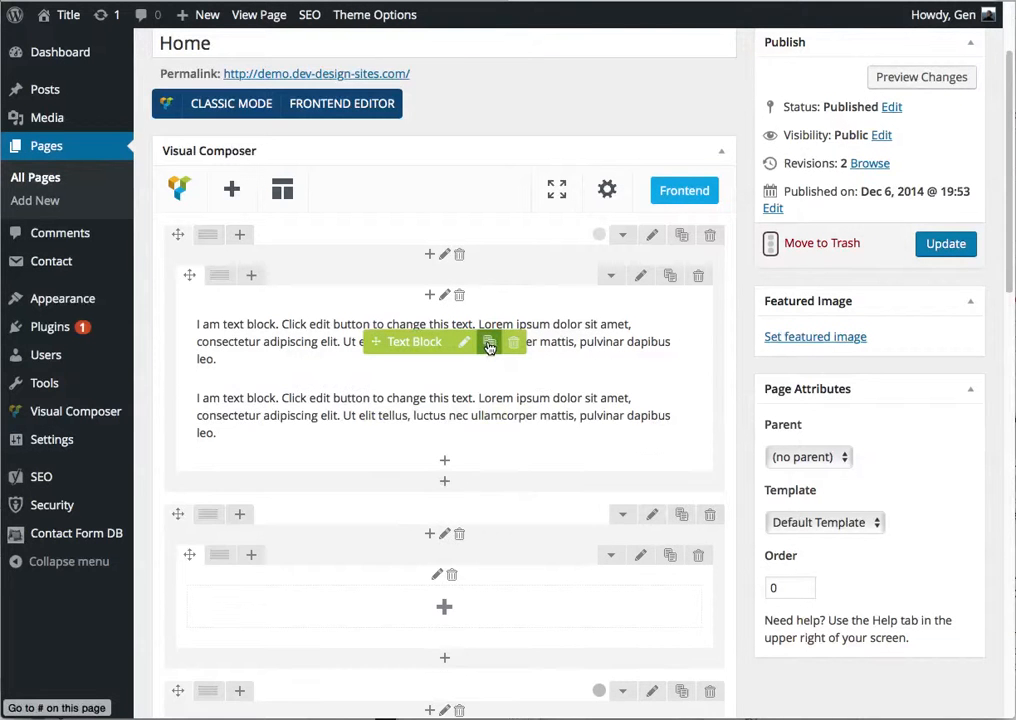
{"action": "scroll", "coordinate": [709, 345], "scroll_direction": "down", "scroll_amount": 2}
{"action": "mouse_move", "coordinate": [363, 213]}
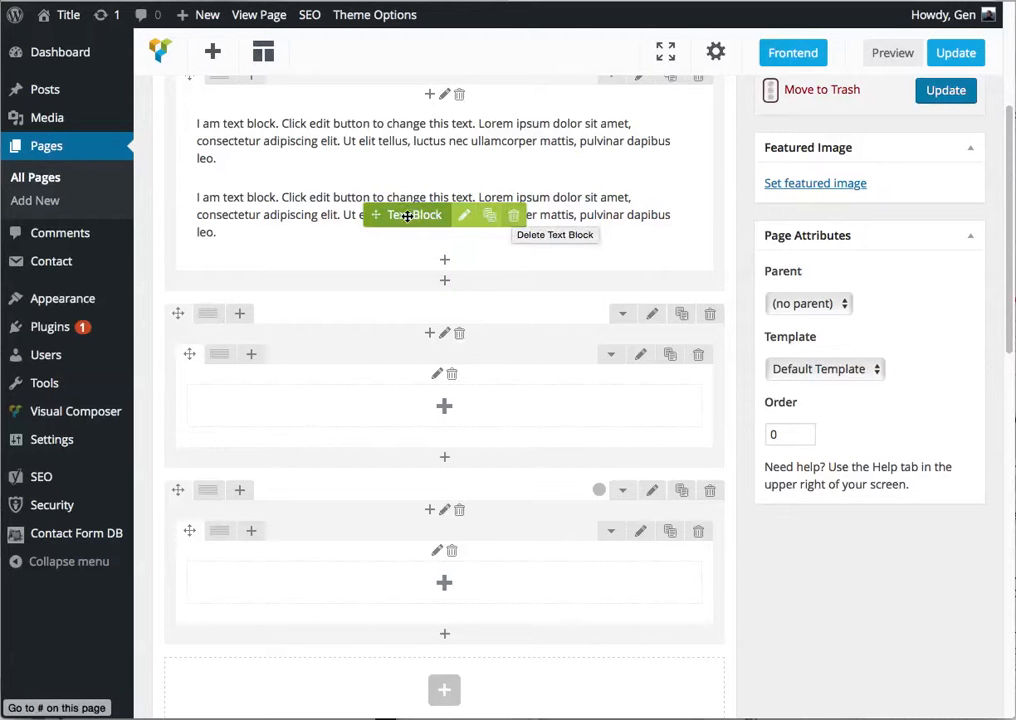
{"action": "left_click_drag", "start_coordinate": [407, 218], "coordinate": [408, 386]}
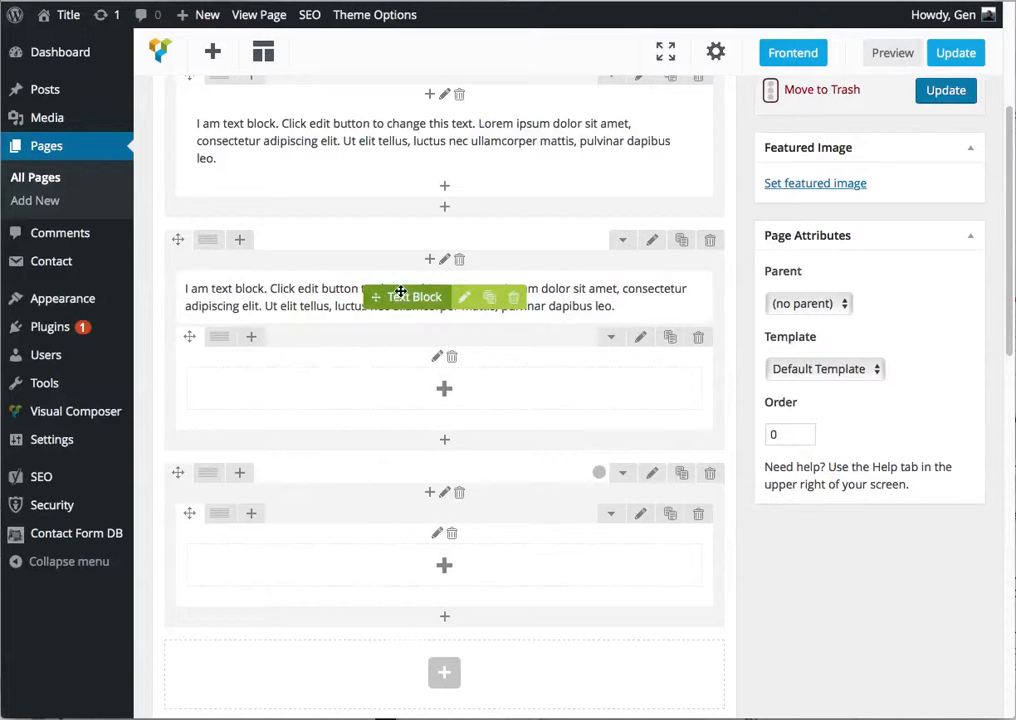
{"action": "left_click_drag", "start_coordinate": [376, 295], "coordinate": [387, 347]}
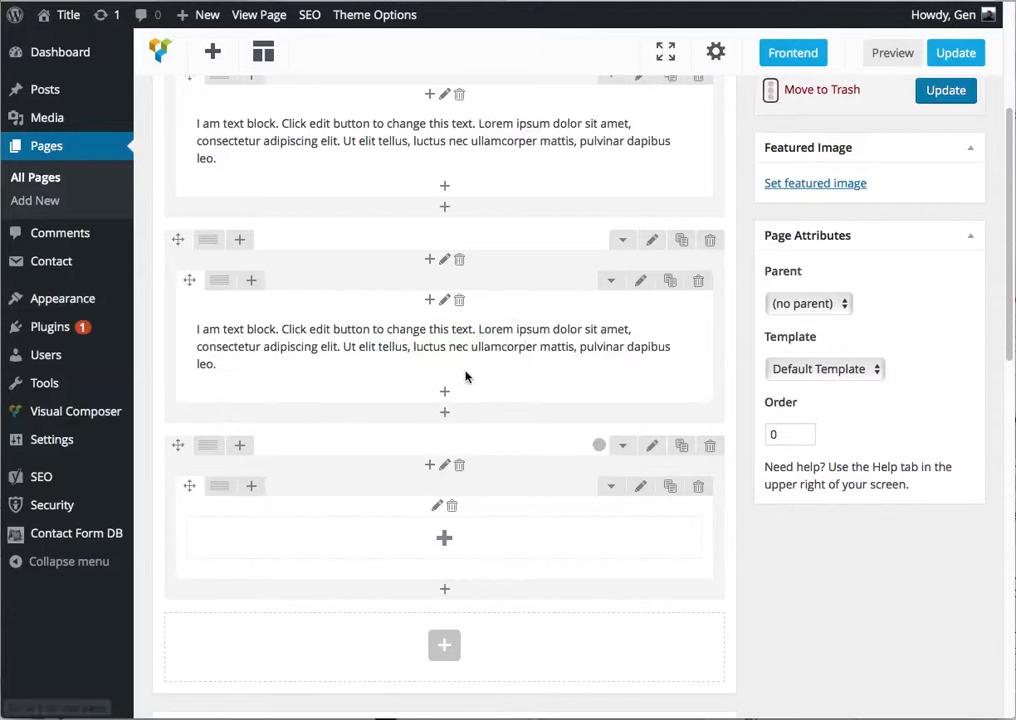
- Duplicate the second row's text block and move the copy into the third row's inner row
{"action": "left_click", "coordinate": [489, 347]}
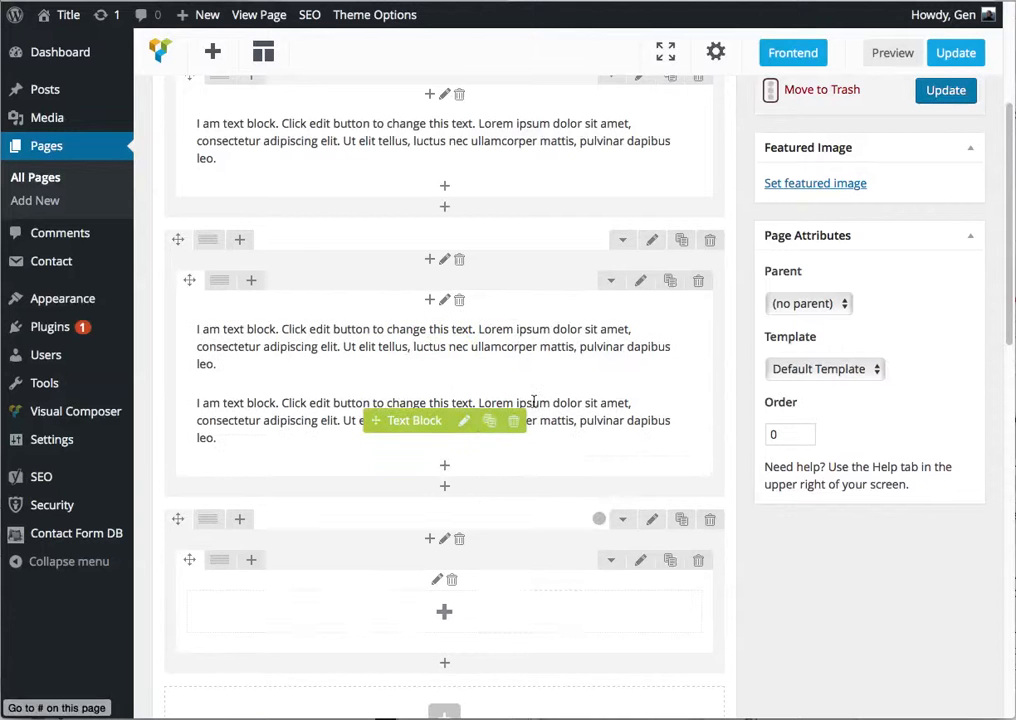
{"action": "scroll", "coordinate": [556, 401], "scroll_direction": "down", "scroll_amount": 2}
{"action": "scroll", "coordinate": [556, 401], "scroll_direction": "down", "scroll_amount": 1}
{"action": "mouse_move", "coordinate": [424, 211]}
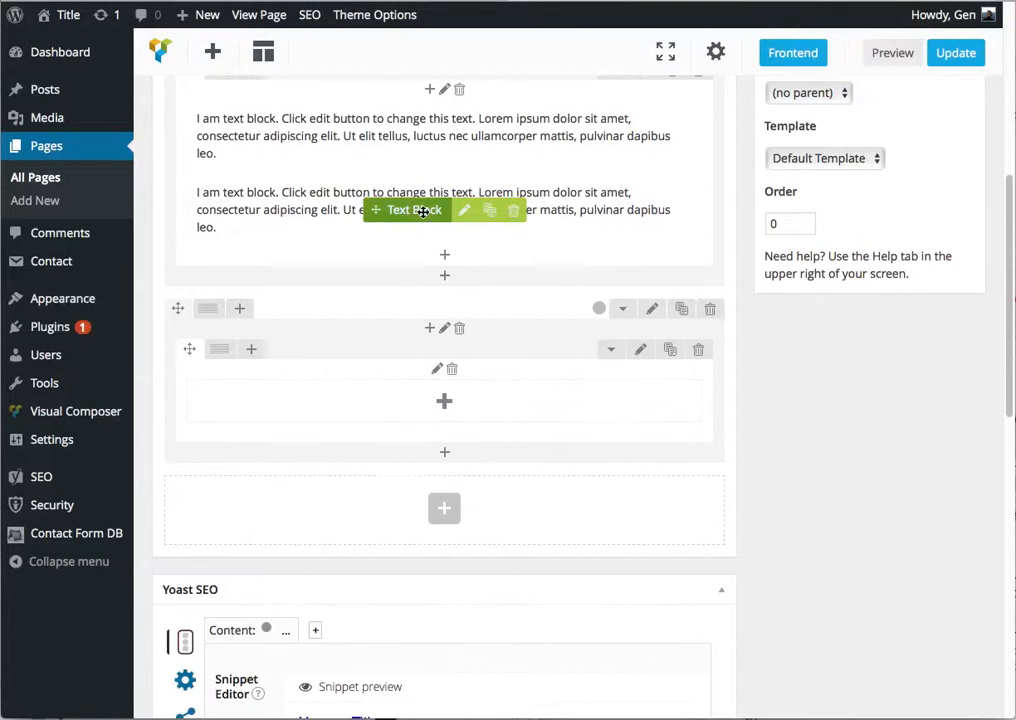
{"action": "mouse_move", "coordinate": [409, 211]}
{"action": "left_mouse_down"}
{"action": "mouse_move", "coordinate": [397, 404]}
{"action": "mouse_move", "coordinate": [413, 387]}
{"action": "mouse_move", "coordinate": [408, 345]}
{"action": "mouse_move", "coordinate": [431, 340]}
{"action": "left_mouse_up"}
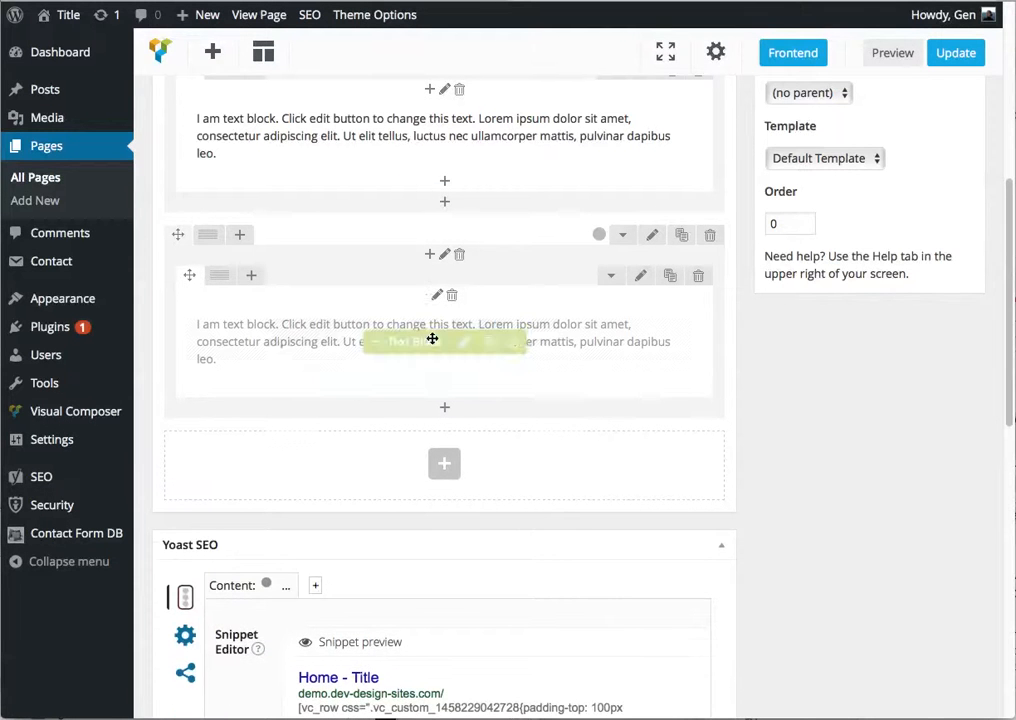
- Duplicate the third row's text block twice within its inner row
{"action": "scroll", "coordinate": [788, 475], "scroll_direction": "up", "scroll_amount": 4}
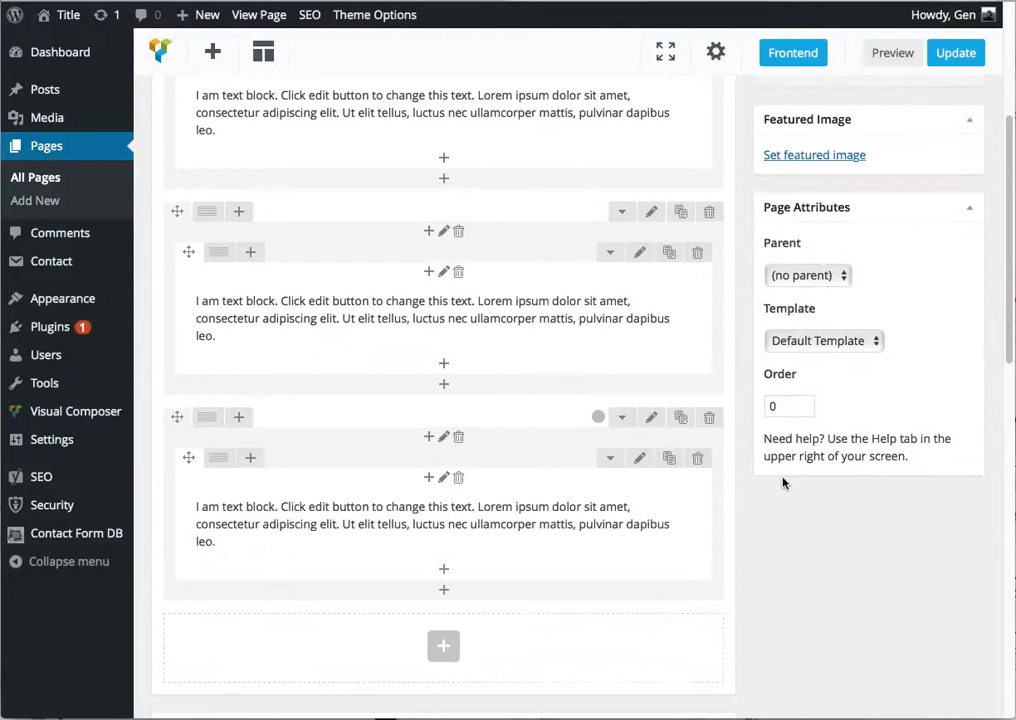
{"action": "mouse_move", "coordinate": [212, 457]}
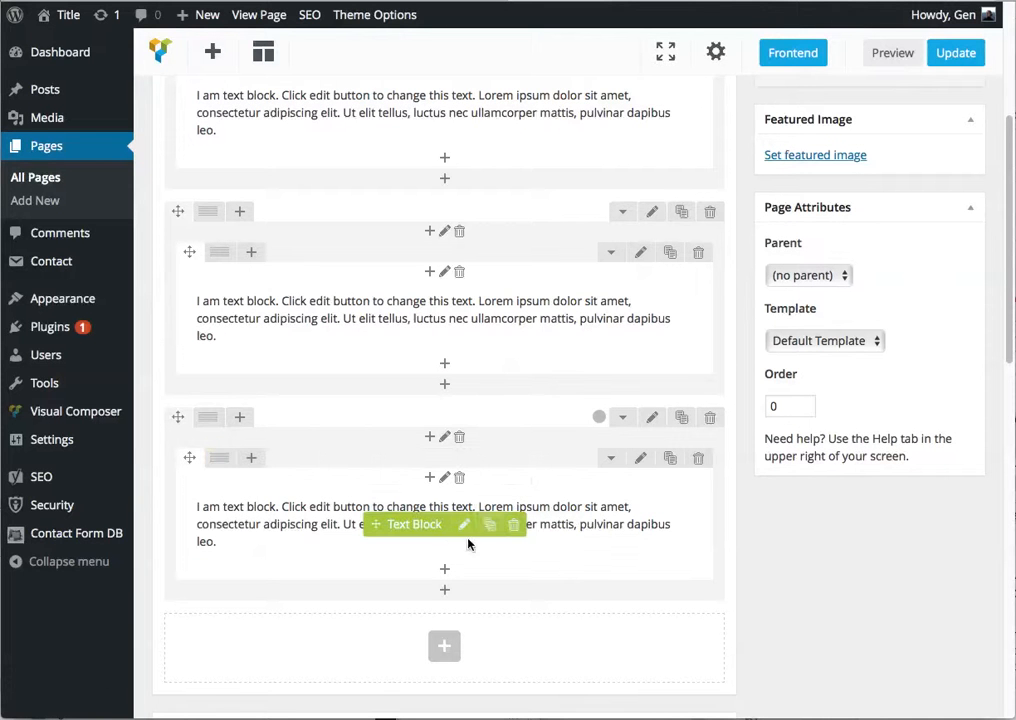
{"action": "left_click", "coordinate": [489, 524]}
{"action": "left_click", "coordinate": [489, 524]}
{"action": "scroll", "coordinate": [438, 481], "scroll_direction": "down", "scroll_amount": 1}
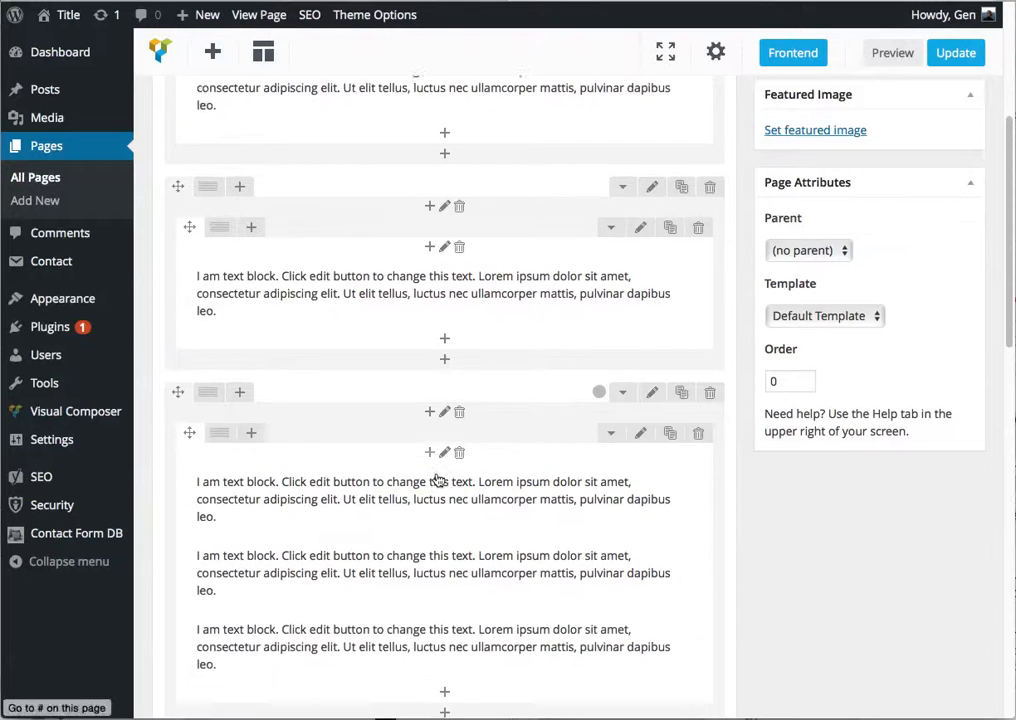
- Split the third row's inner row into three equal columns (1/3 + 1/3 + 1/3)
{"action": "scroll", "coordinate": [438, 481], "scroll_direction": "down", "scroll_amount": 2}
{"action": "mouse_move", "coordinate": [218, 373]}
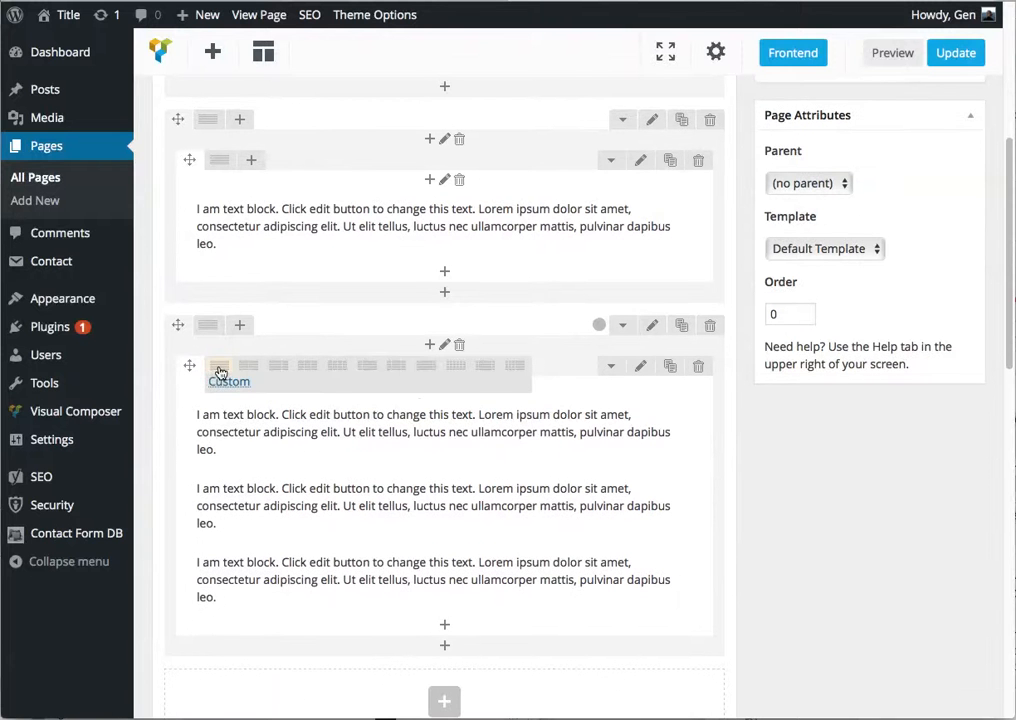
{"action": "left_click", "coordinate": [311, 370]}
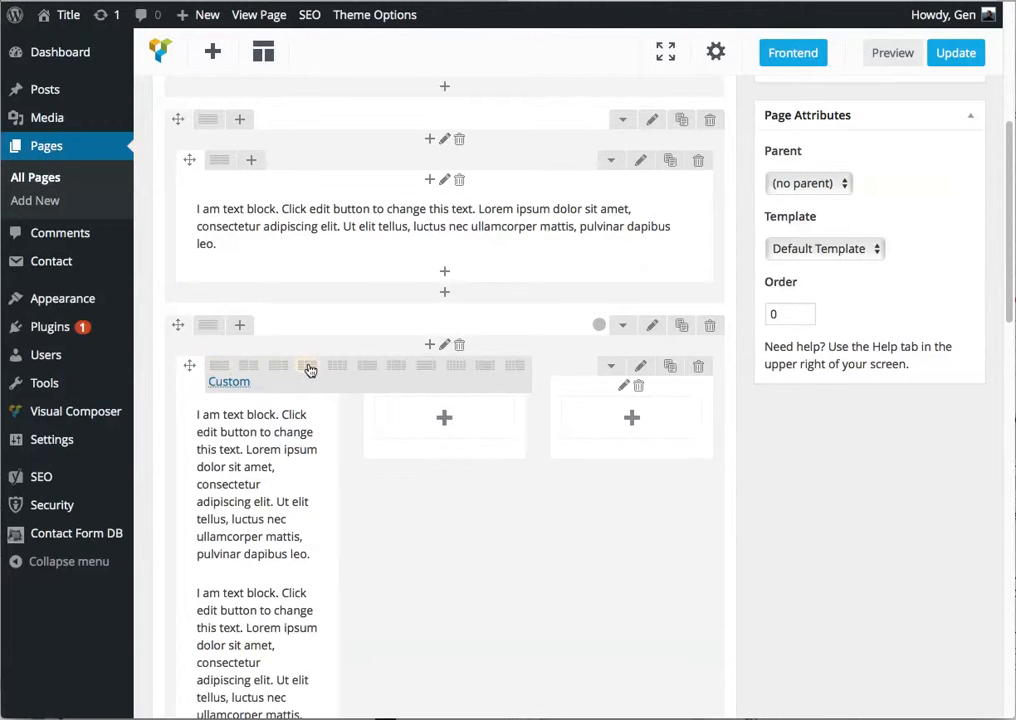
- Try the 1/4 + 1/4 + 1/4 + 1/4 and 2/3 + 1/3 layouts on the third row's inner row, and return to 1/3 + 1/3 + 1/3
{"action": "left_click", "coordinate": [229, 383]}
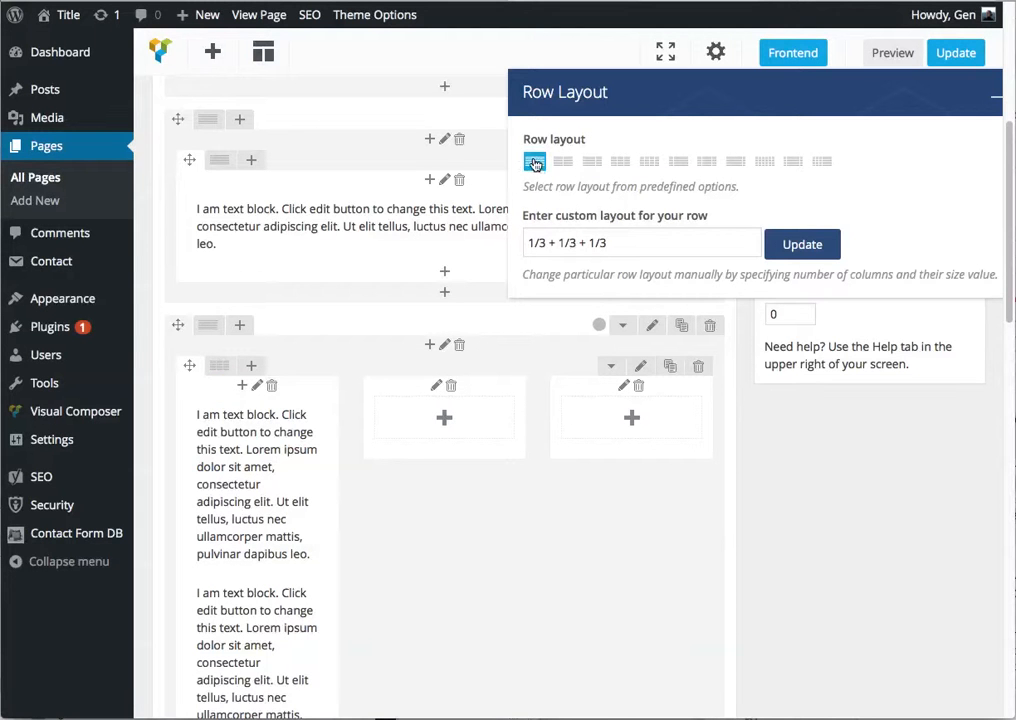
{"action": "left_click_drag", "start_coordinate": [935, 98], "coordinate": [851, 110]}
{"action": "left_click", "coordinate": [937, 105]}
{"action": "mouse_move", "coordinate": [223, 370]}
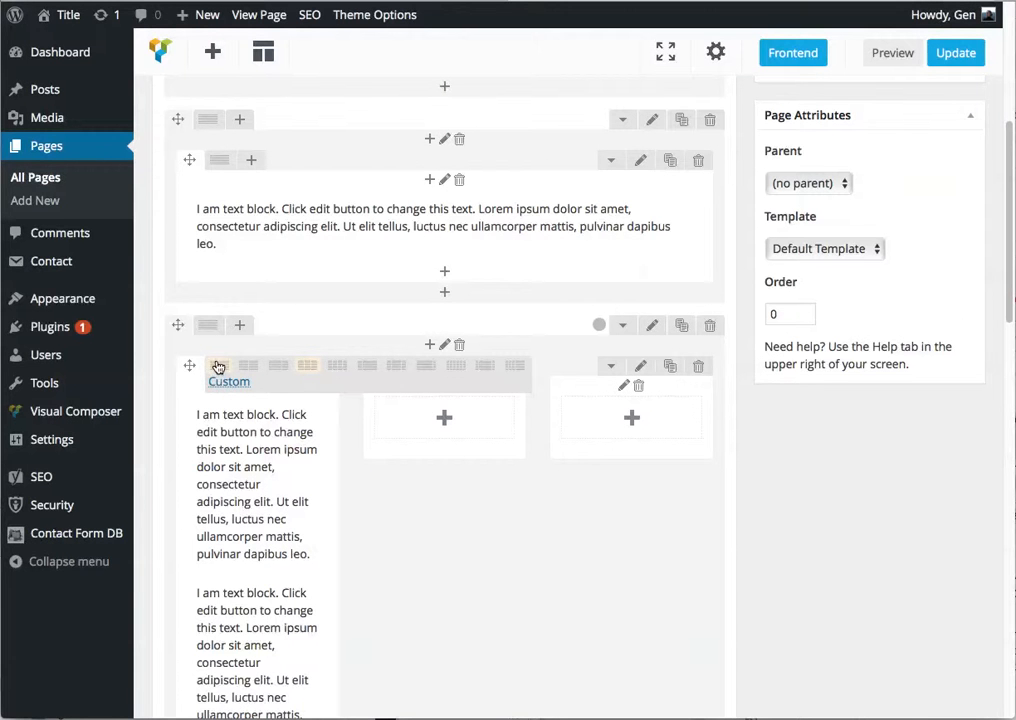
{"action": "left_click", "coordinate": [225, 385]}
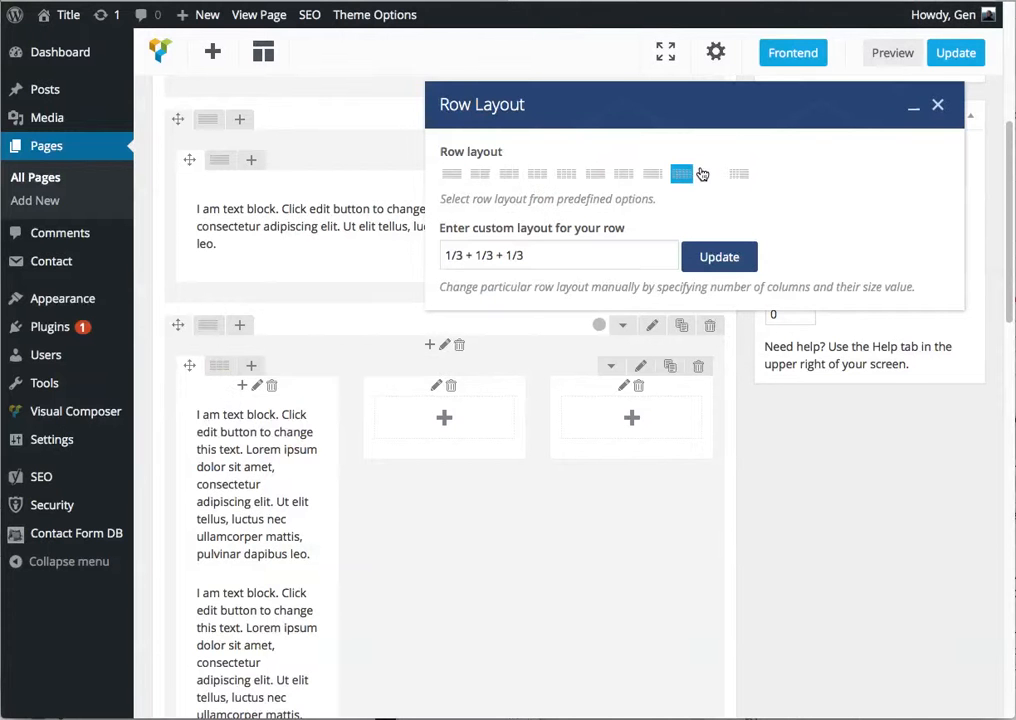
{"action": "left_click", "coordinate": [566, 175]}
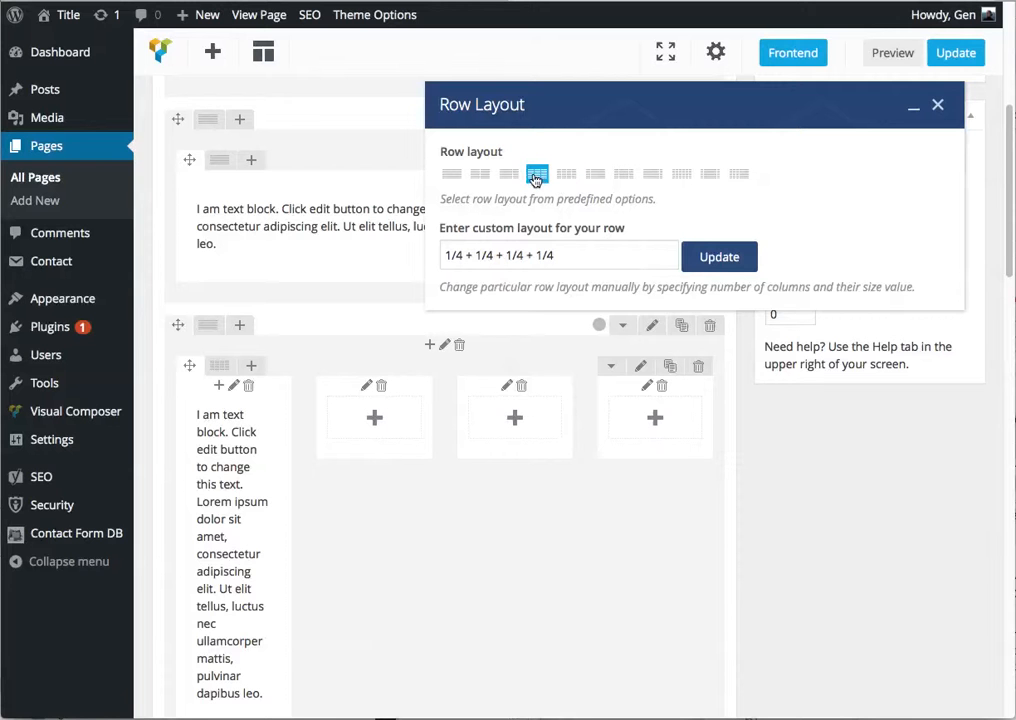
{"action": "left_click", "coordinate": [537, 175]}
{"action": "left_click", "coordinate": [508, 175]}
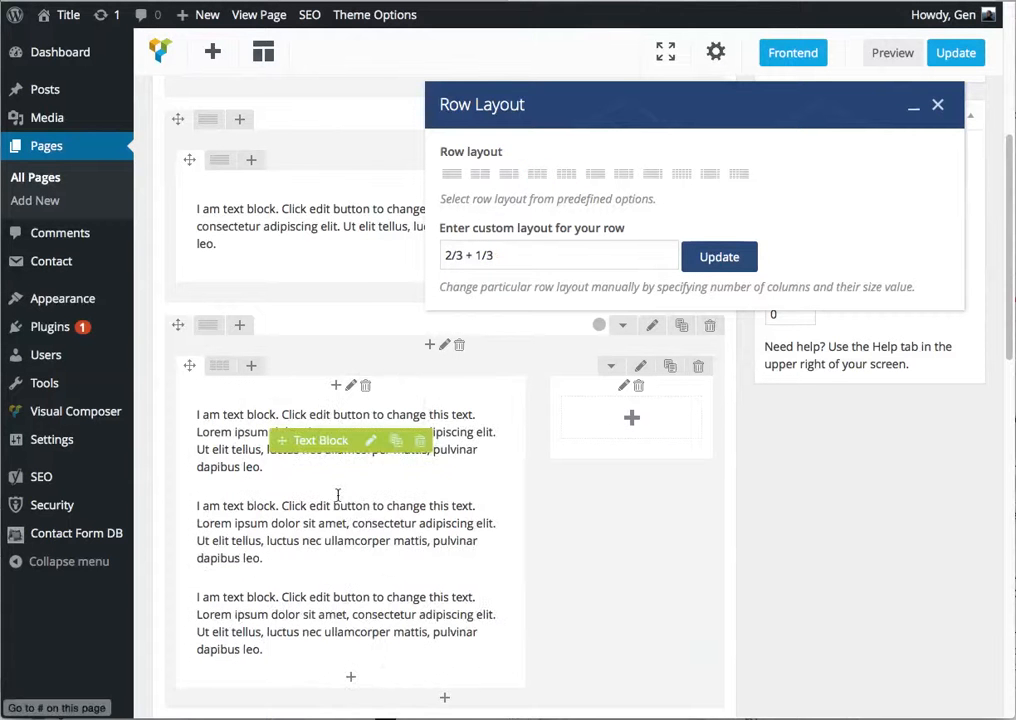
{"action": "left_click", "coordinate": [537, 175]}
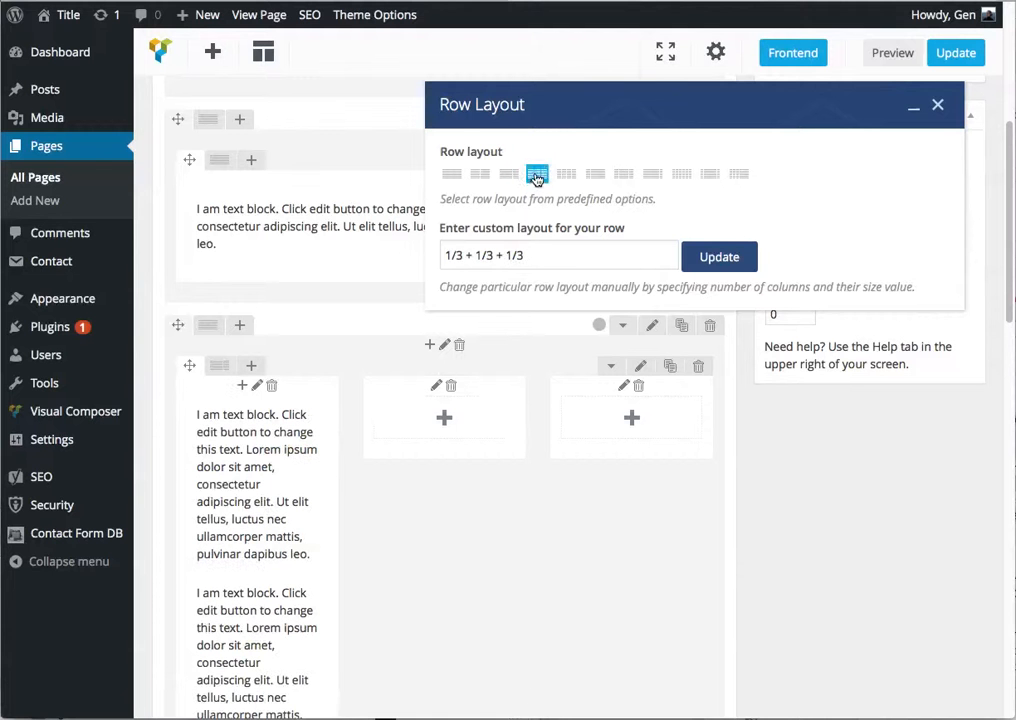
- Apply the custom column layout 1/6 + 2/3 + 1/6 to the third row's inner row
{"action": "left_click", "coordinate": [536, 255]}
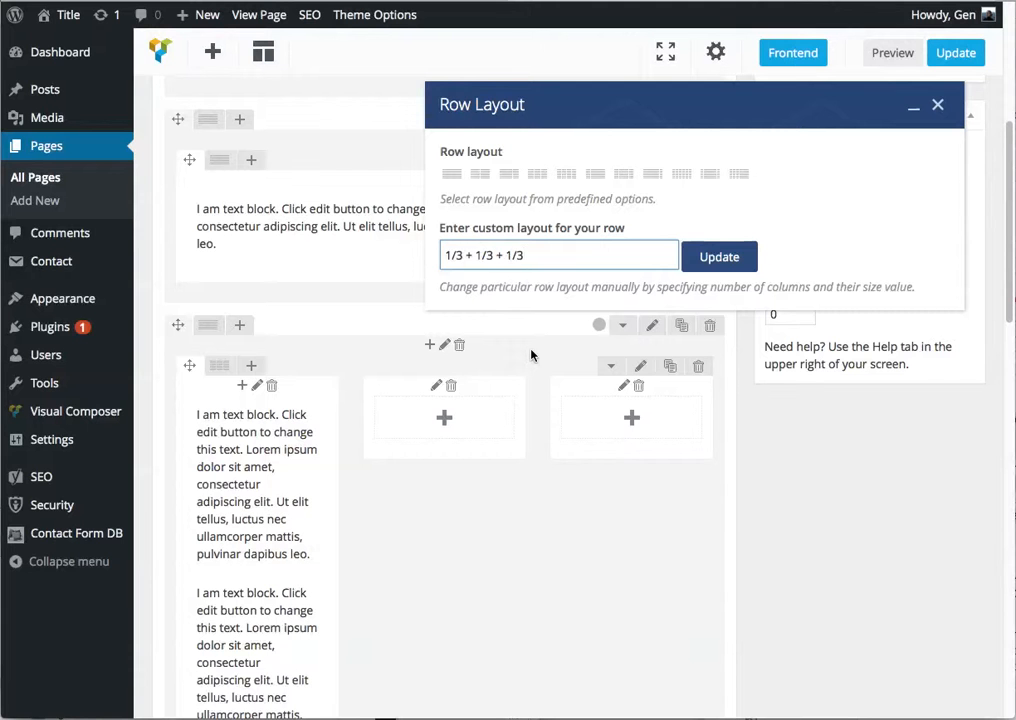
{"action": "key", "text": "shift+Left"}
{"action": "left_click", "coordinate": [722, 258]}
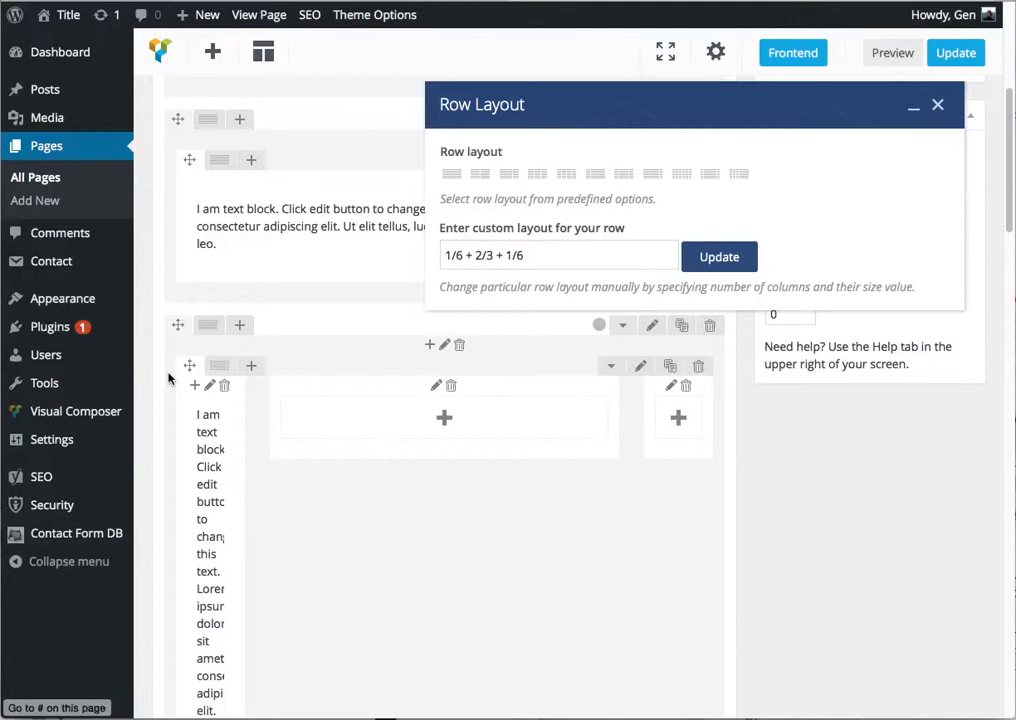
- Apply the custom column layout 2/12 + 8/12 + 2/12 to the third row's inner row
{"action": "left_click", "coordinate": [525, 256]}
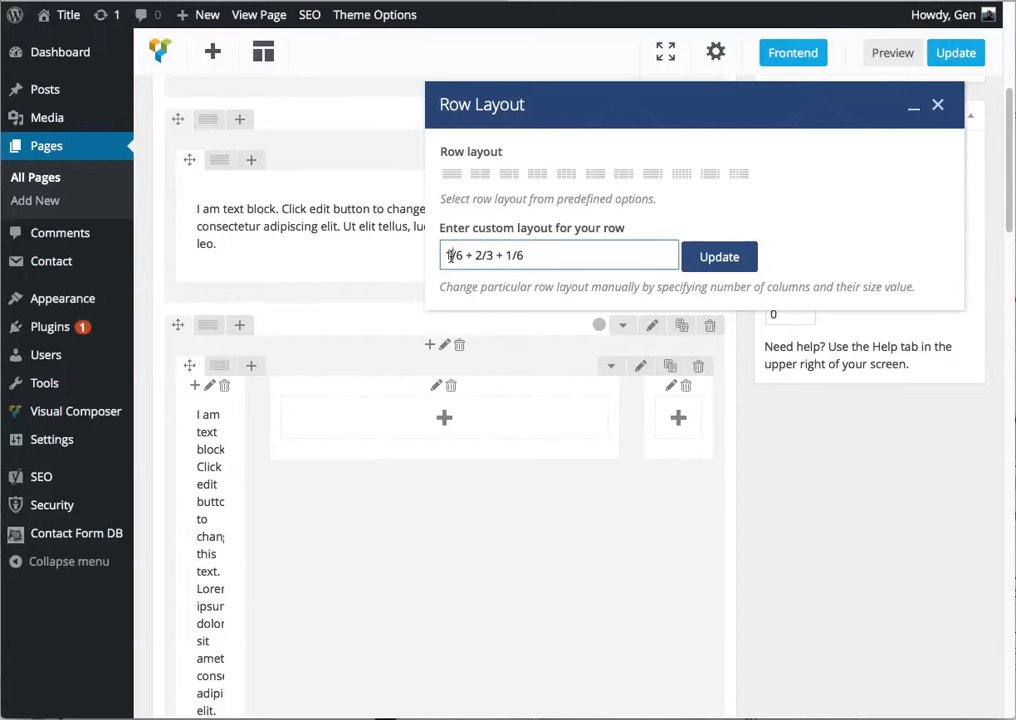
{"action": "type", "text": "12"}
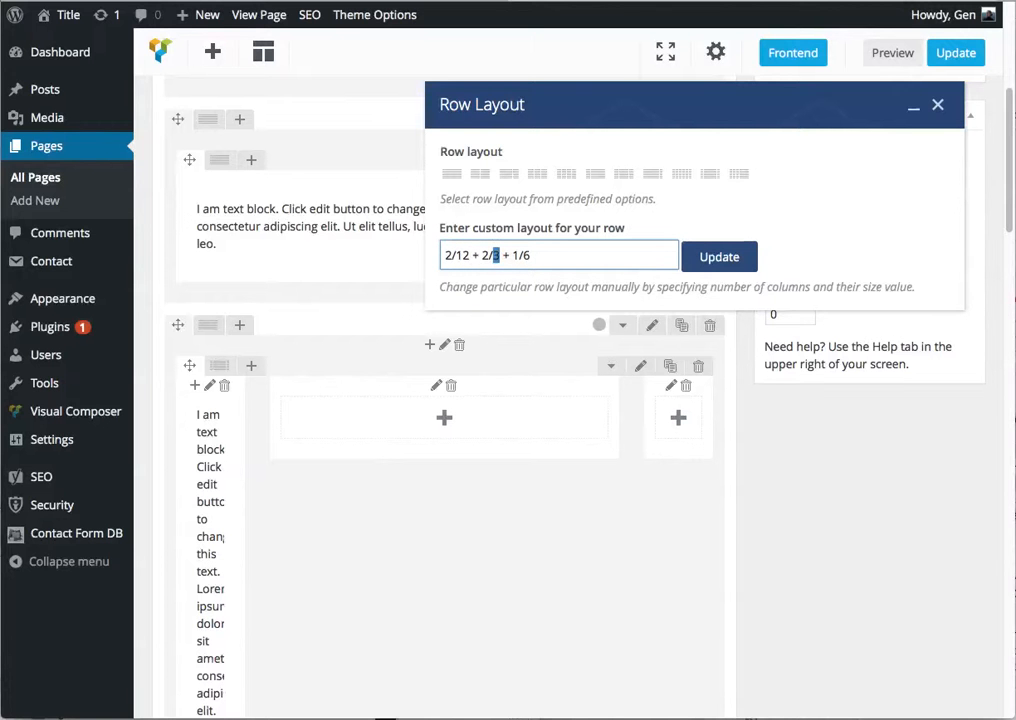
{"action": "type", "text": "12 + 8"}
{"action": "left_click", "coordinate": [724, 257]}
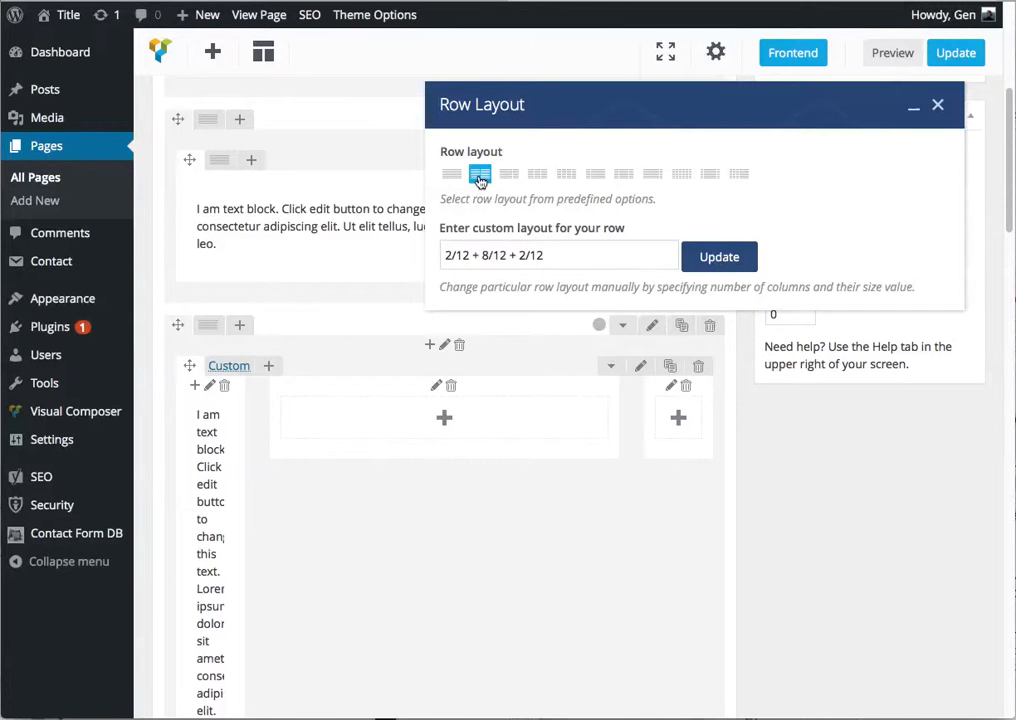
- Set the inner row back to 1/3 + 1/3 + 1/3 and move one text block each into its second and third columns
{"action": "left_click", "coordinate": [539, 176]}
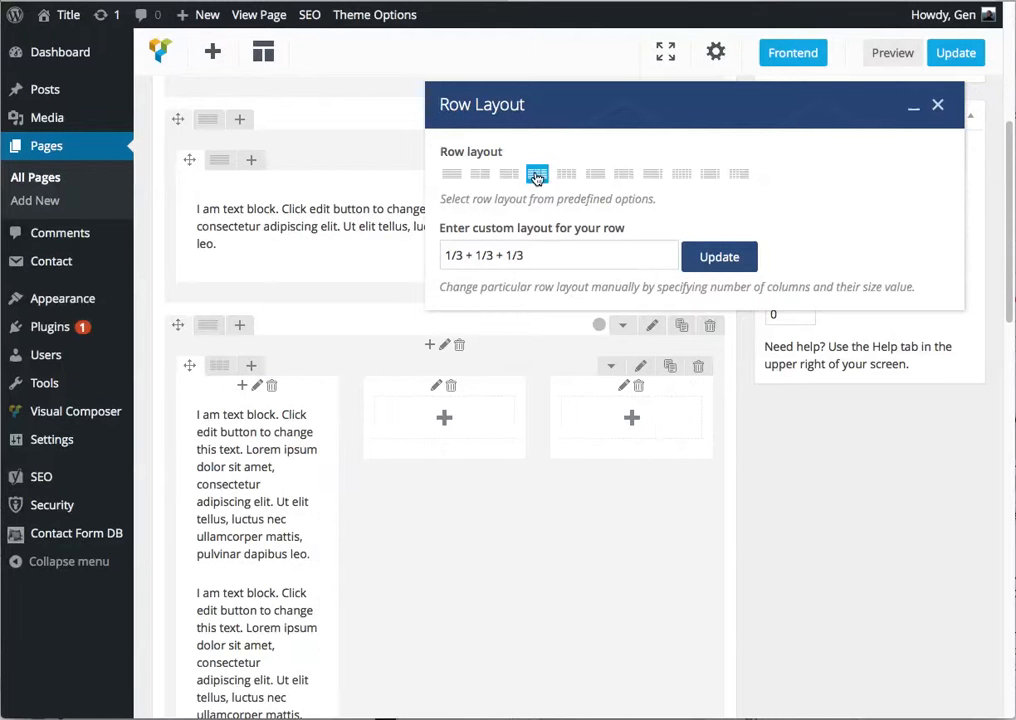
{"action": "left_click", "coordinate": [939, 106]}
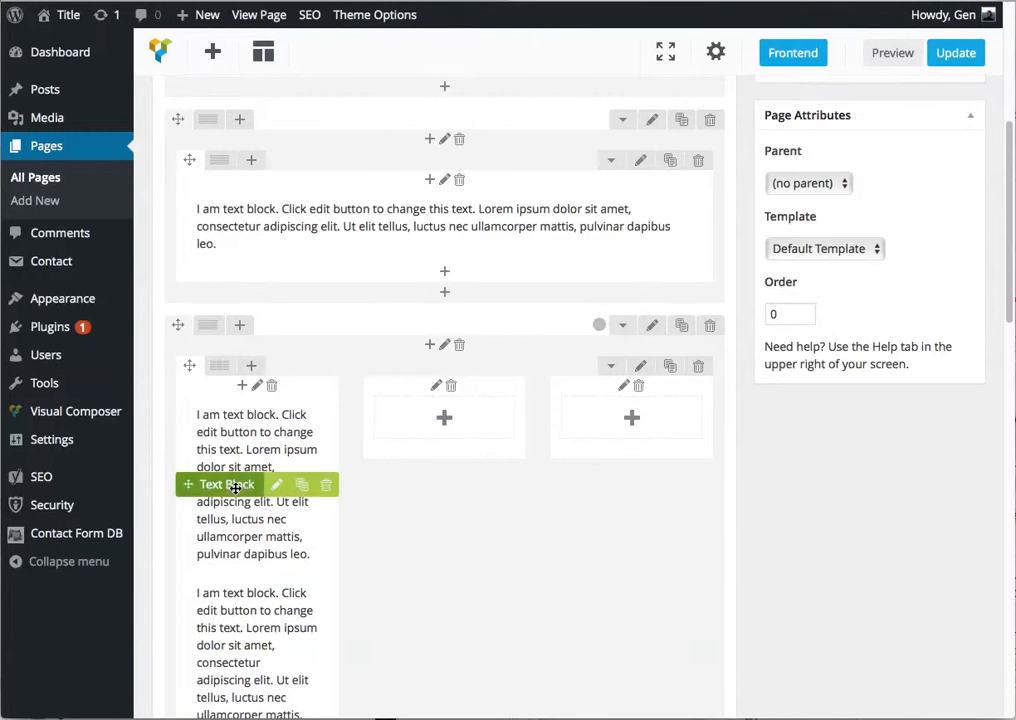
{"action": "left_click_drag", "start_coordinate": [235, 487], "coordinate": [445, 566]}
{"action": "left_click_drag", "start_coordinate": [225, 484], "coordinate": [628, 569]}
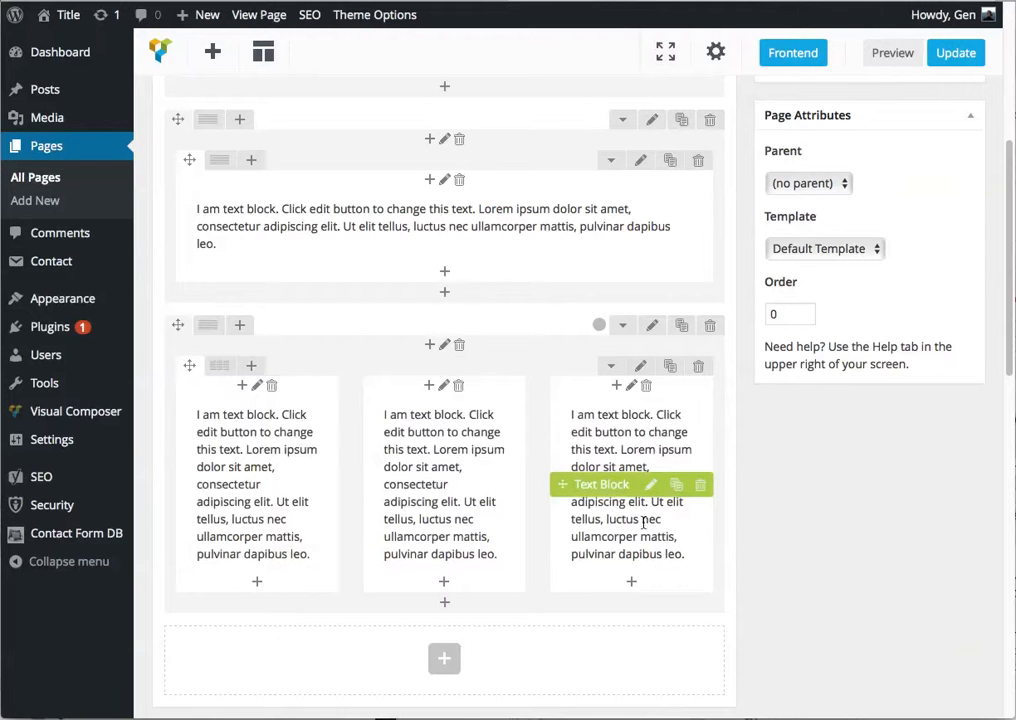
- Add an Orange separator with a 5px border width above the text block in the third row's third column
{"action": "left_click", "coordinate": [617, 387]}
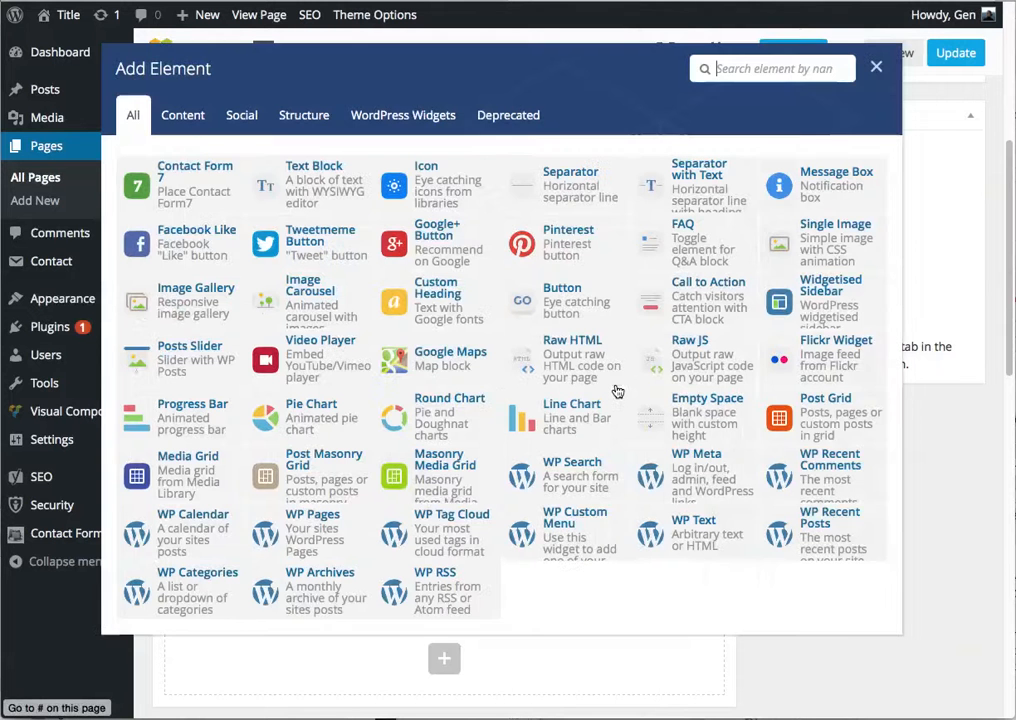
{"action": "left_click", "coordinate": [561, 184]}
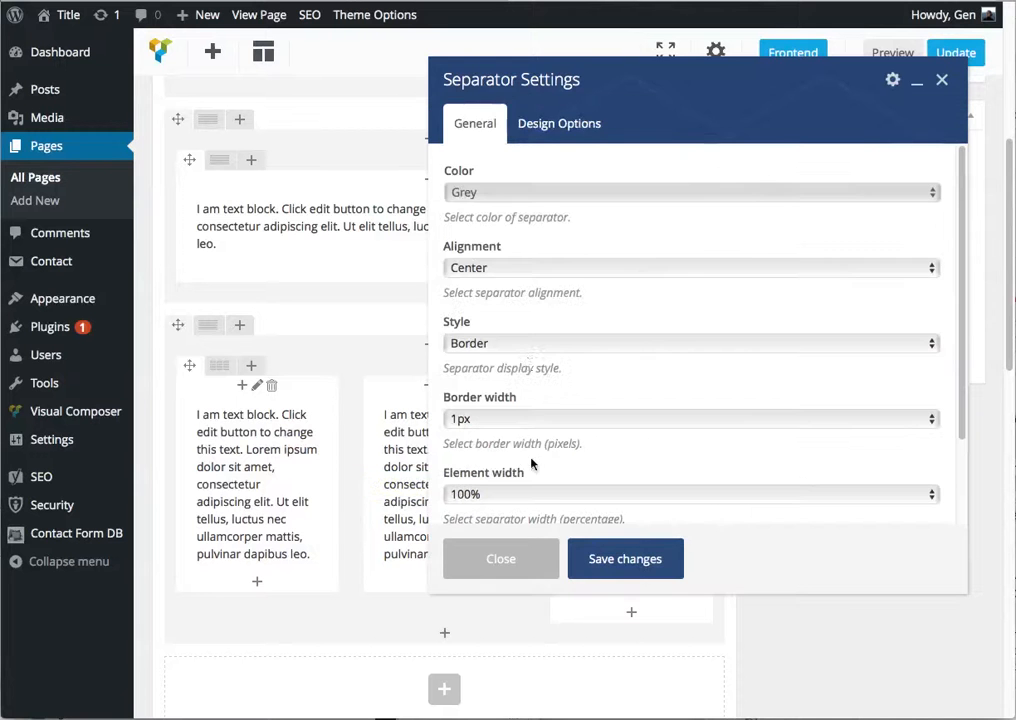
{"action": "left_click", "coordinate": [546, 198]}
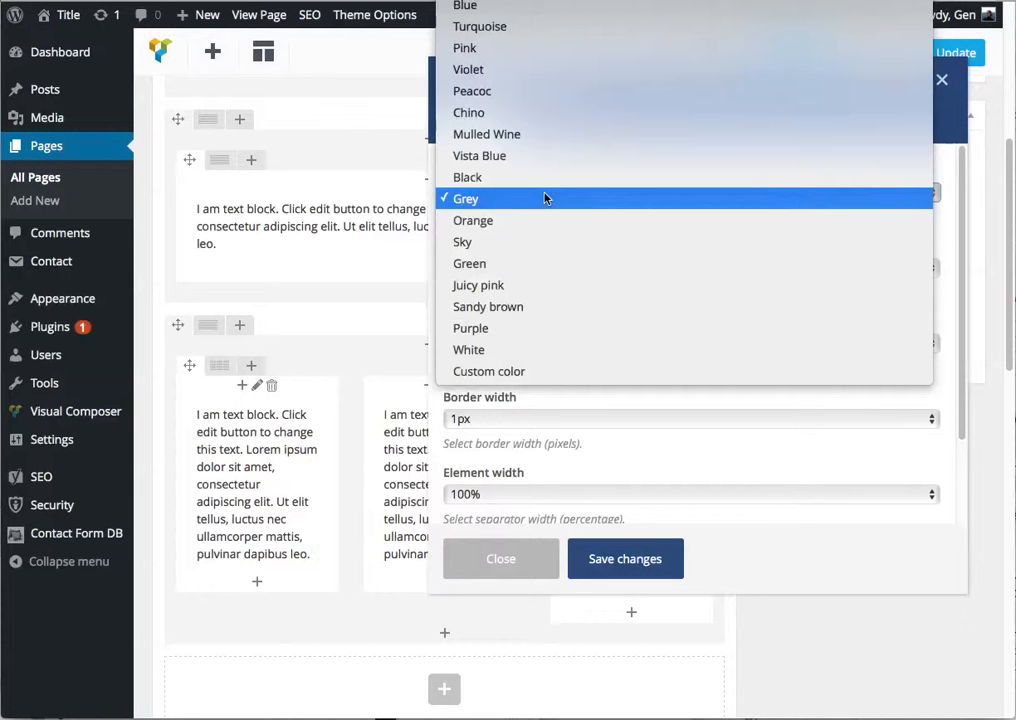
{"action": "left_click", "coordinate": [528, 222]}
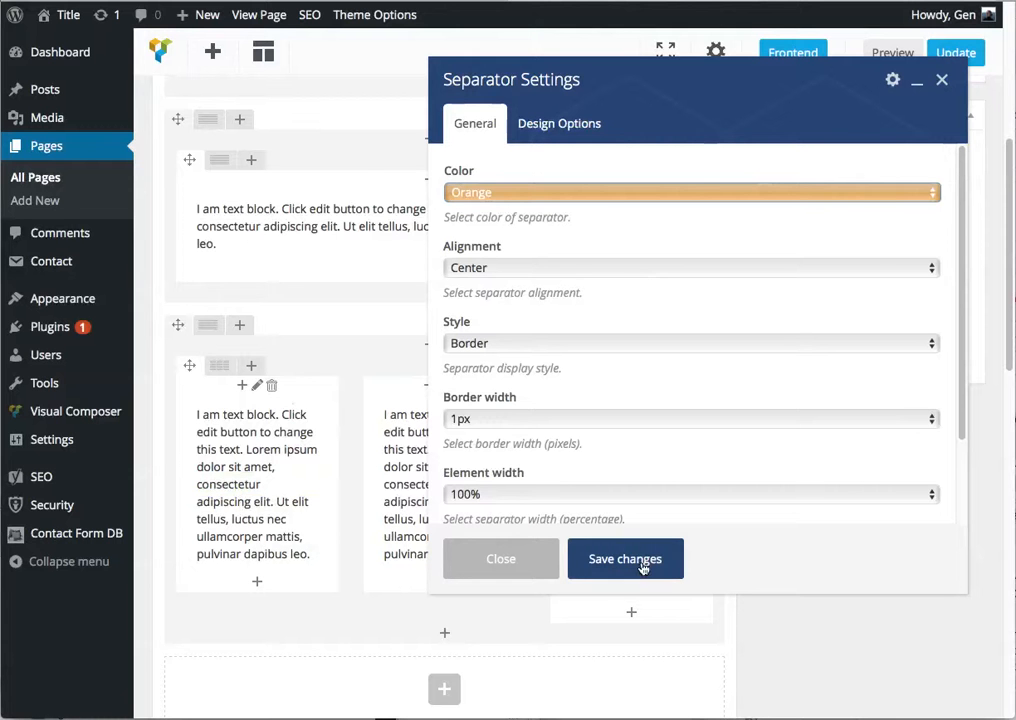
{"action": "left_click", "coordinate": [519, 420]}
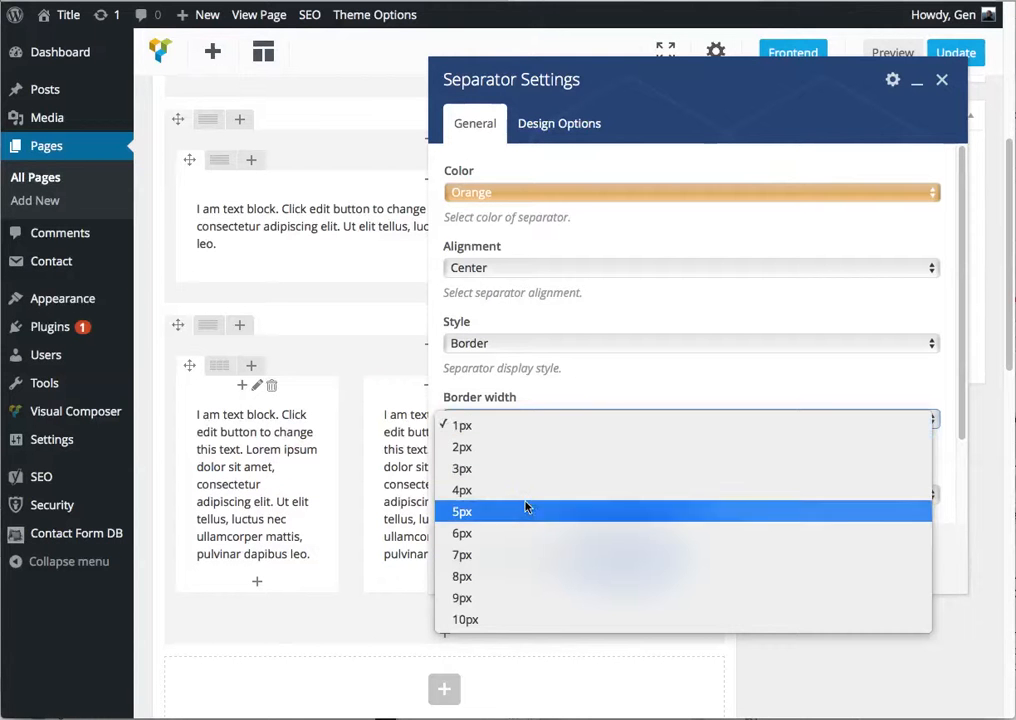
{"action": "key", "text": "Escape"}
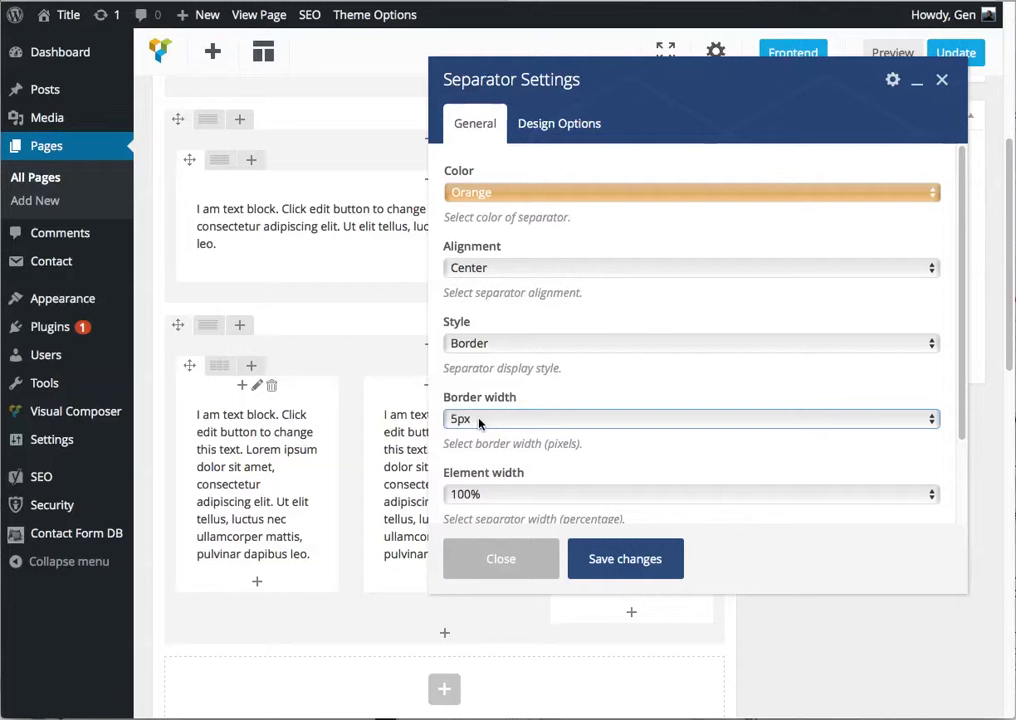
{"action": "left_click", "coordinate": [625, 559]}
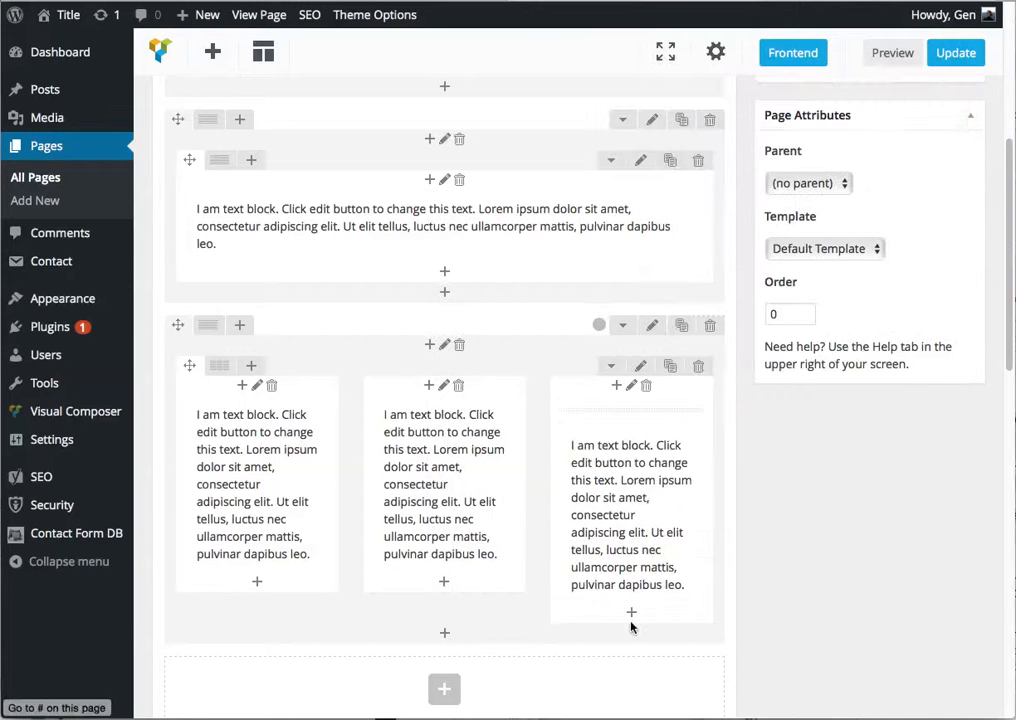
- Add a Black button with its default text below the text block in the third row's third column
{"action": "left_click", "coordinate": [633, 613]}
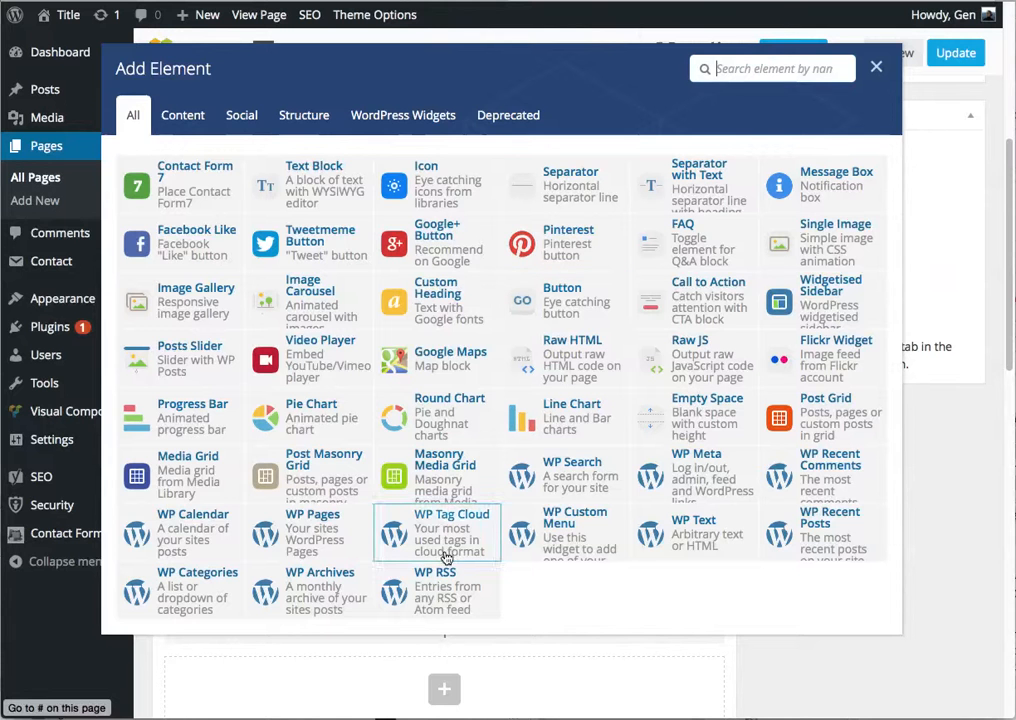
{"action": "left_click", "coordinate": [572, 312]}
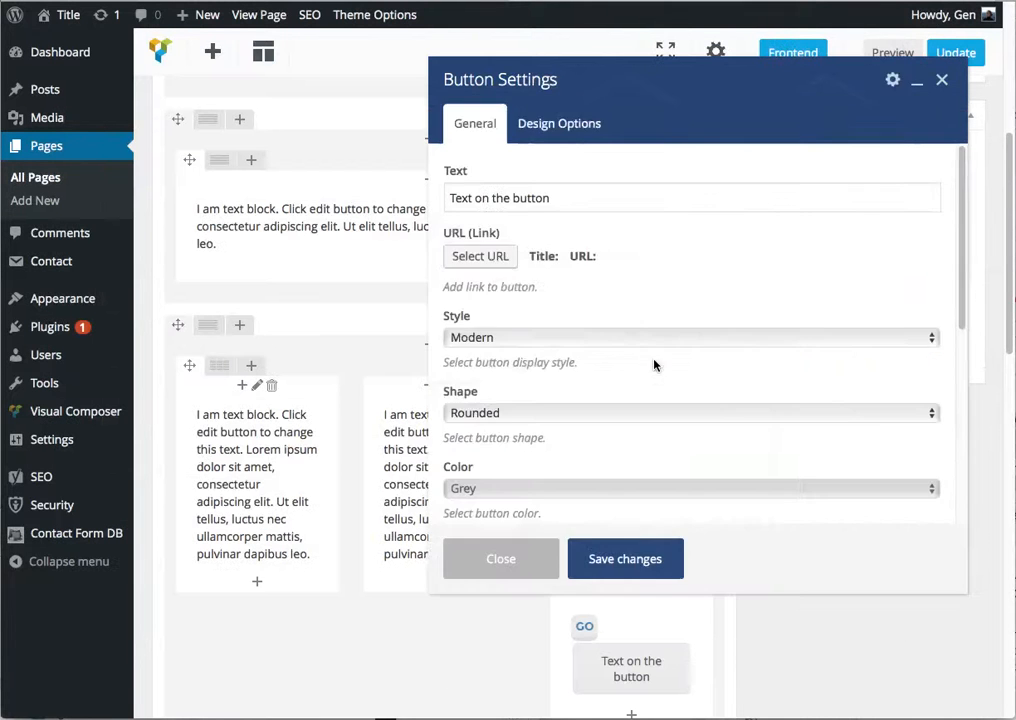
{"action": "left_click", "coordinate": [540, 489]}
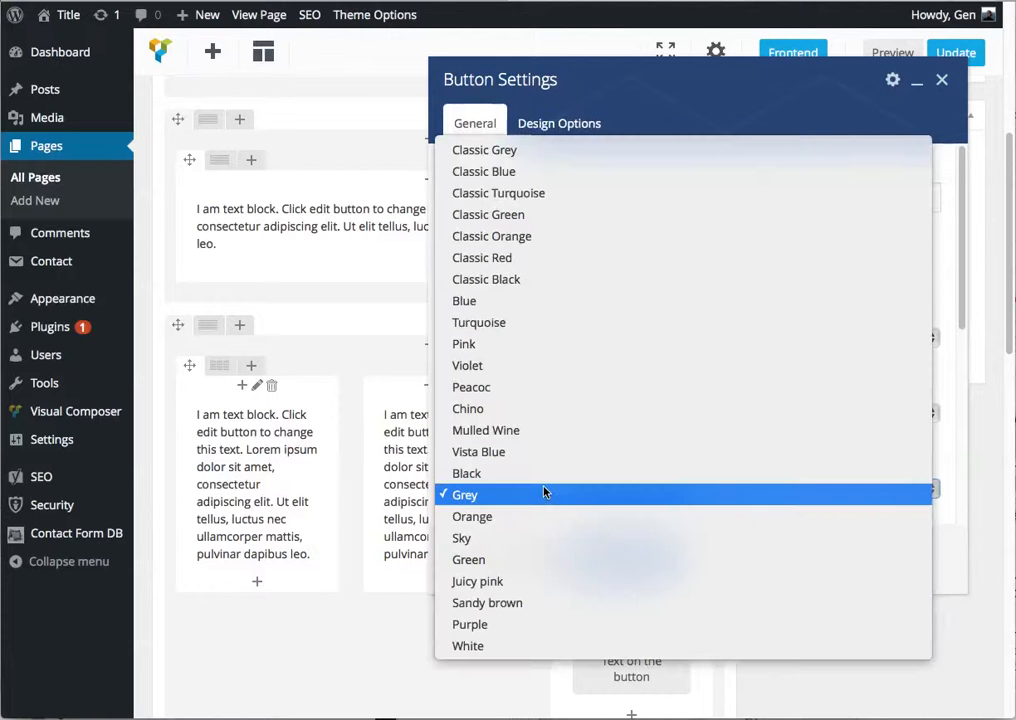
{"action": "left_click", "coordinate": [548, 470]}
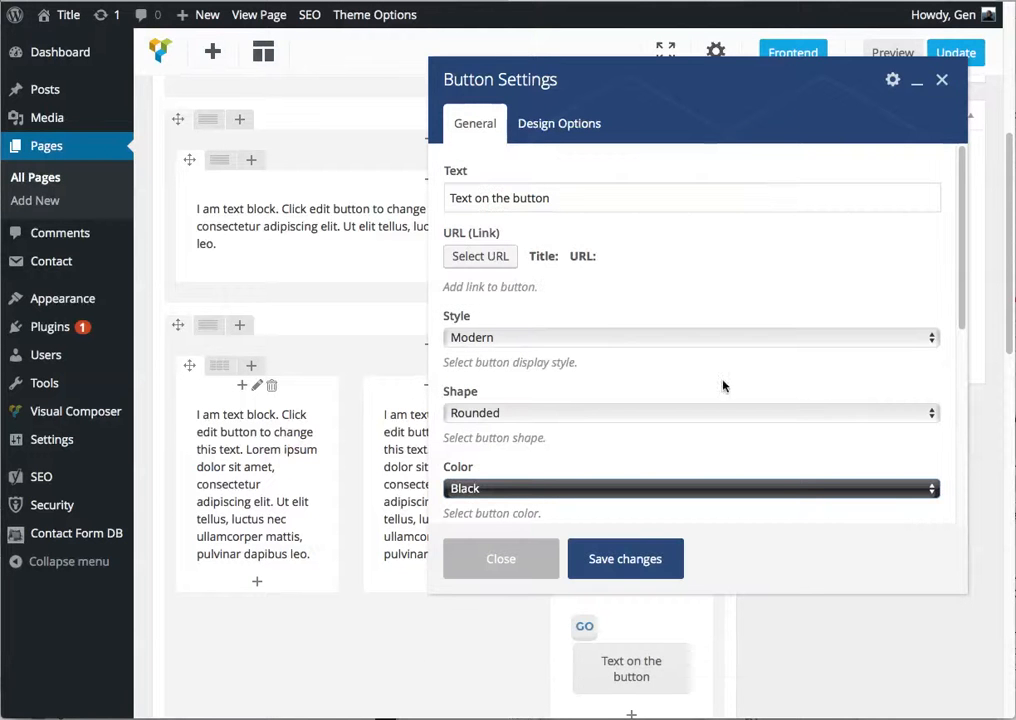
{"action": "left_click", "coordinate": [640, 572]}
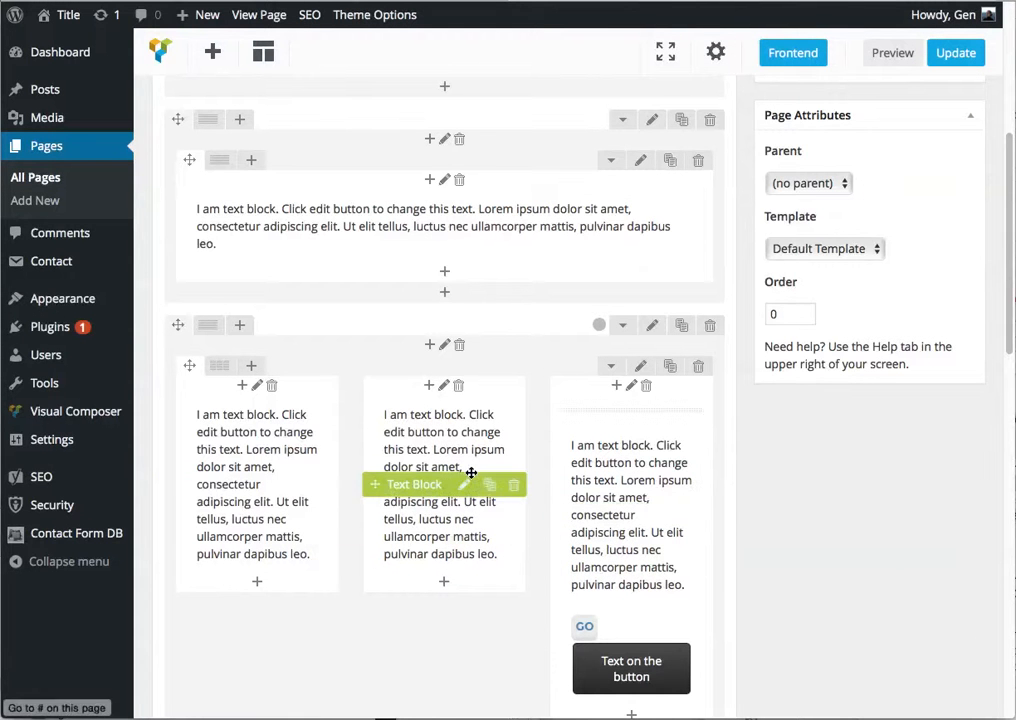
- Save the Home page by updating it
{"action": "left_click_drag", "start_coordinate": [1010, 333], "coordinate": [1010, 378]}
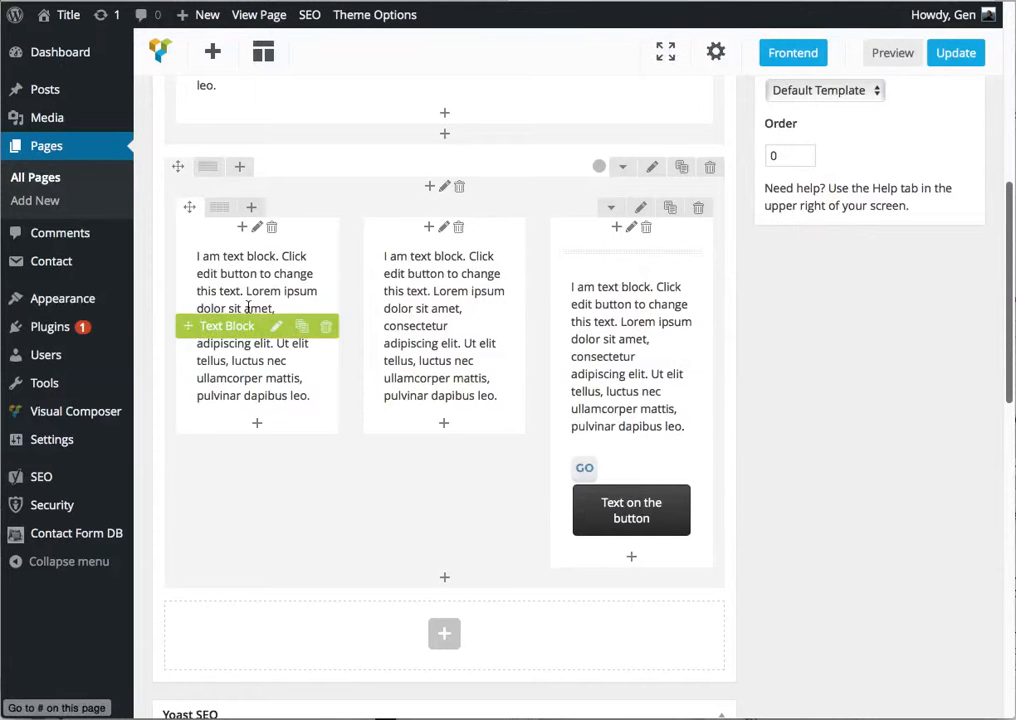
{"action": "left_click_drag", "start_coordinate": [1009, 352], "coordinate": [1009, 363]}
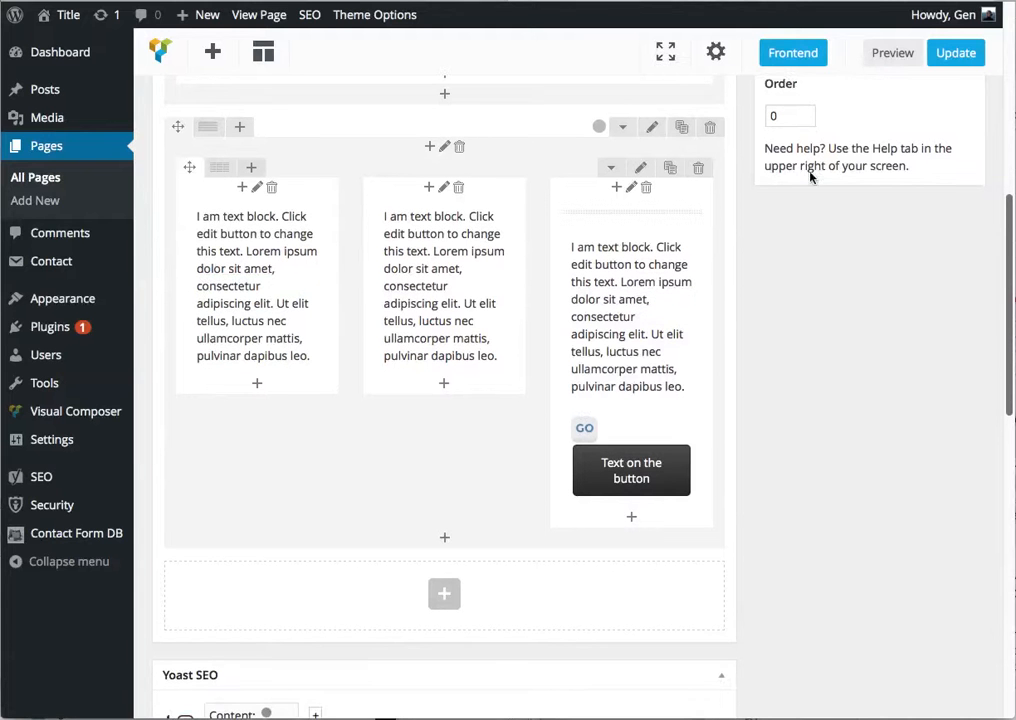
{"action": "left_click", "coordinate": [960, 52]}
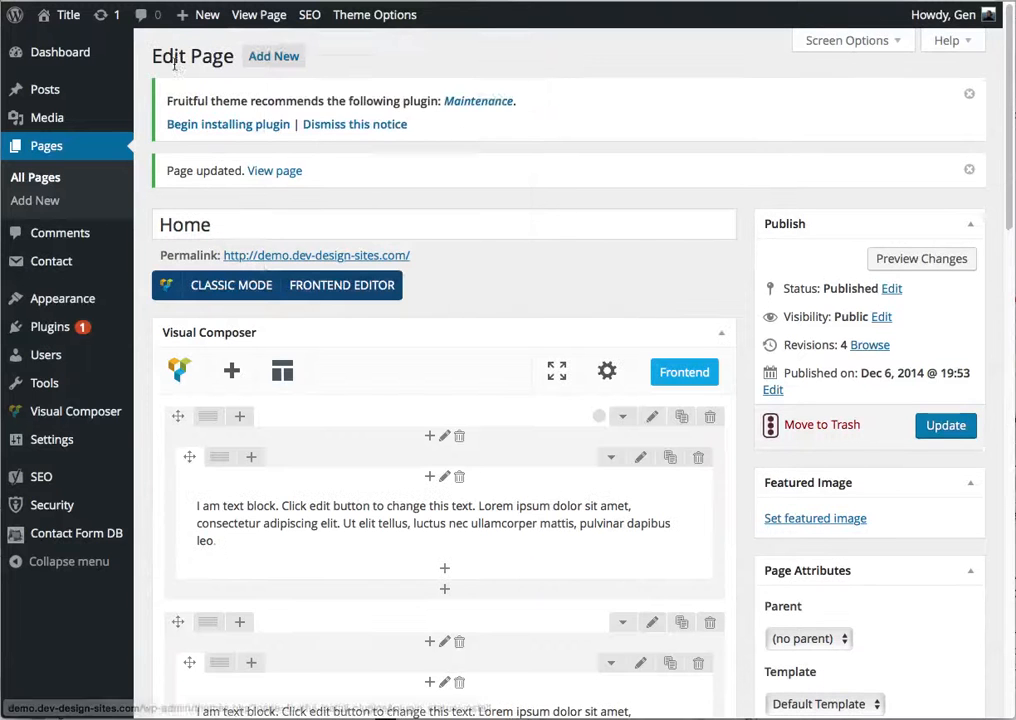
- Open the live page in a new tab and examine the row backgrounds, parallax, three columns, separator and button
{"action": "right_click", "coordinate": [266, 17]}
{"action": "left_click", "coordinate": [365, 25]}
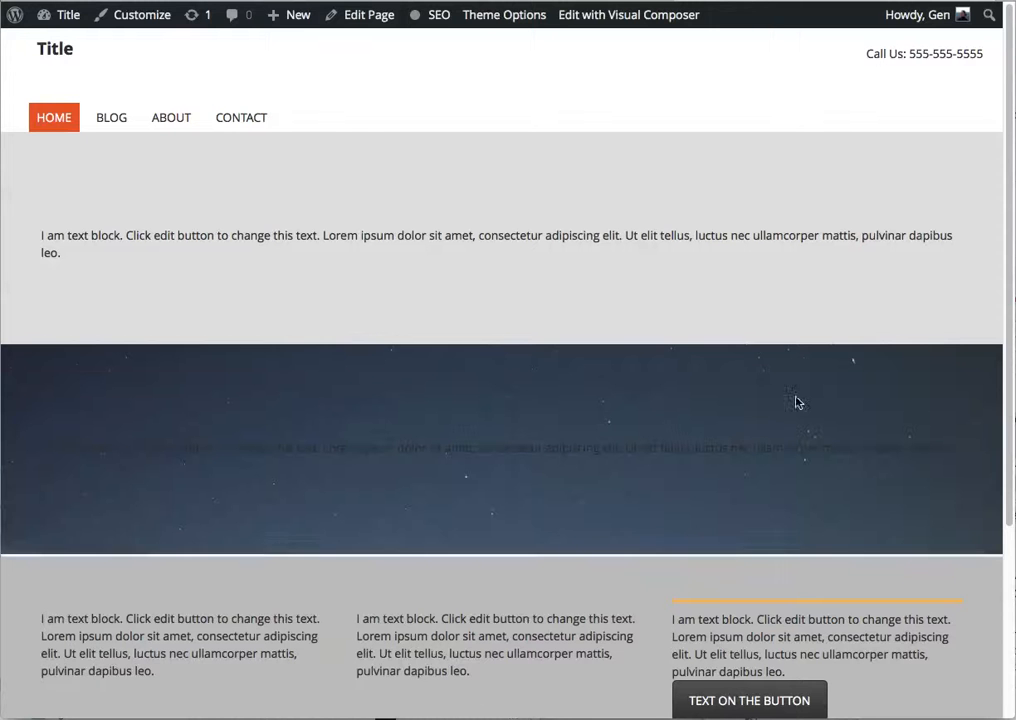
{"action": "left_click_drag", "start_coordinate": [1010, 155], "coordinate": [1000, 188]}
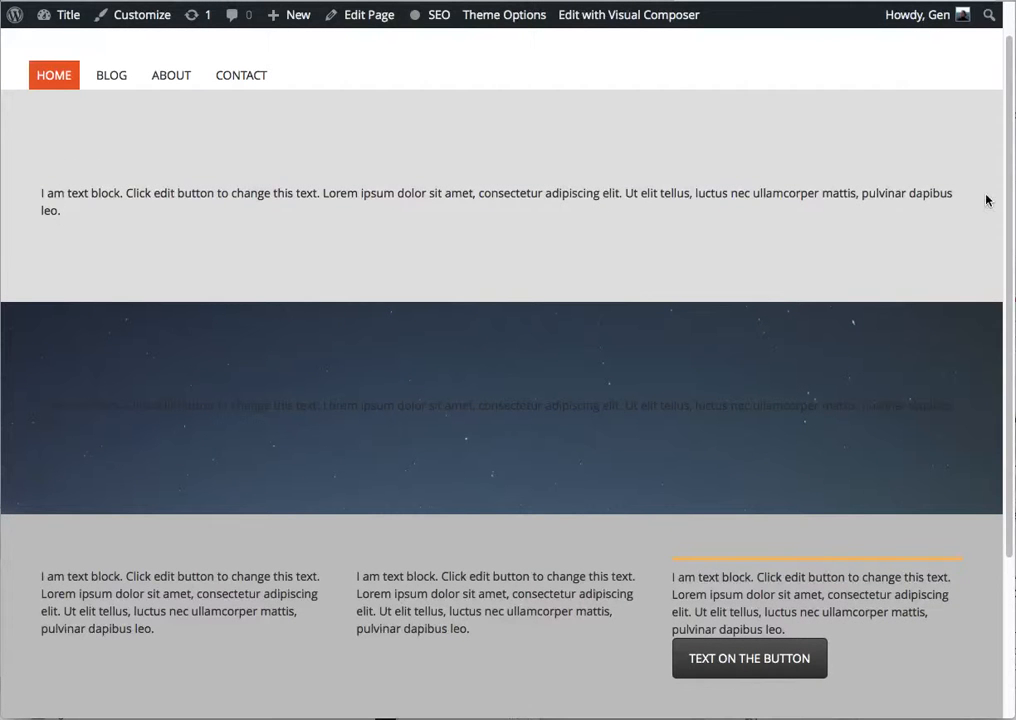
{"action": "left_click_drag", "start_coordinate": [1011, 185], "coordinate": [1000, 403]}
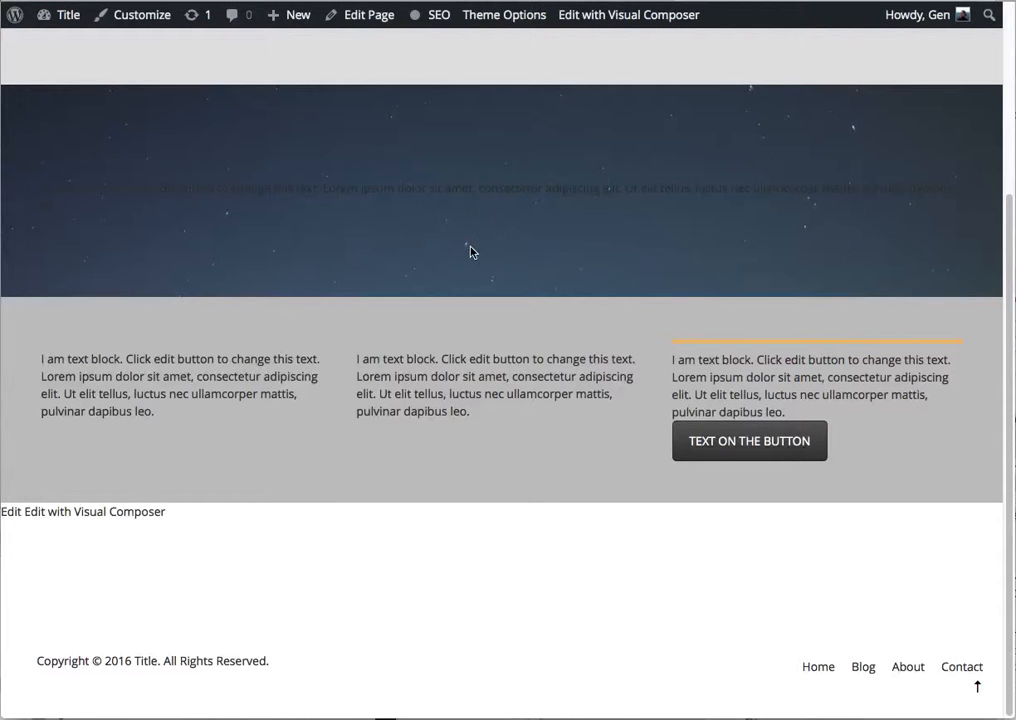
{"action": "left_click_drag", "start_coordinate": [1009, 370], "coordinate": [984, 129]}
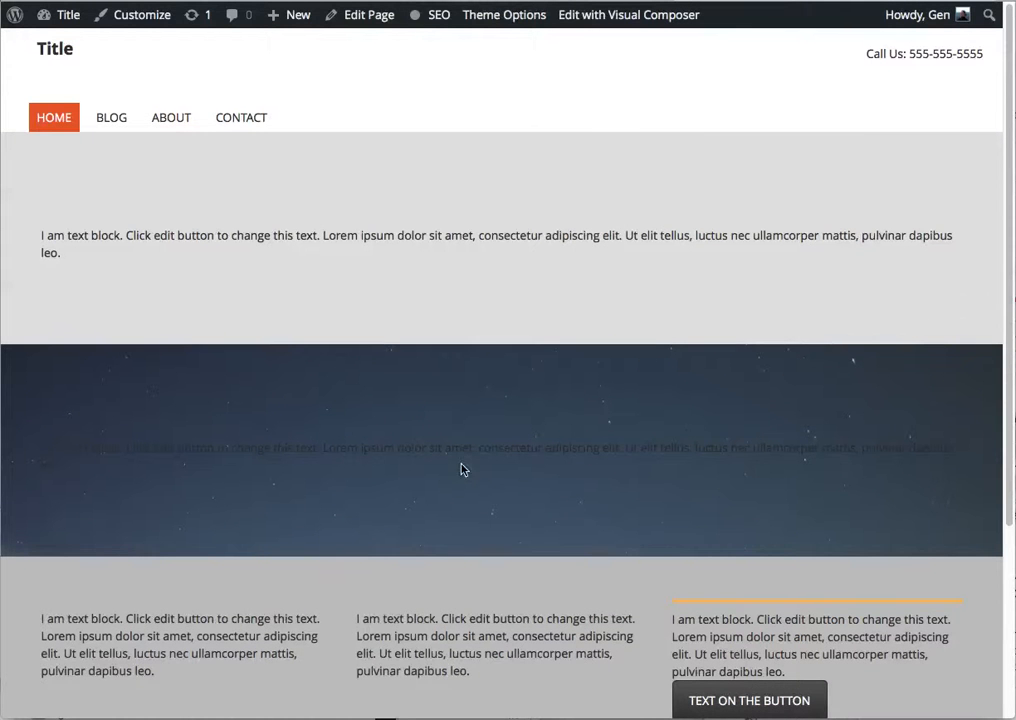
{"action": "left_click_drag", "start_coordinate": [1008, 302], "coordinate": [1011, 404]}
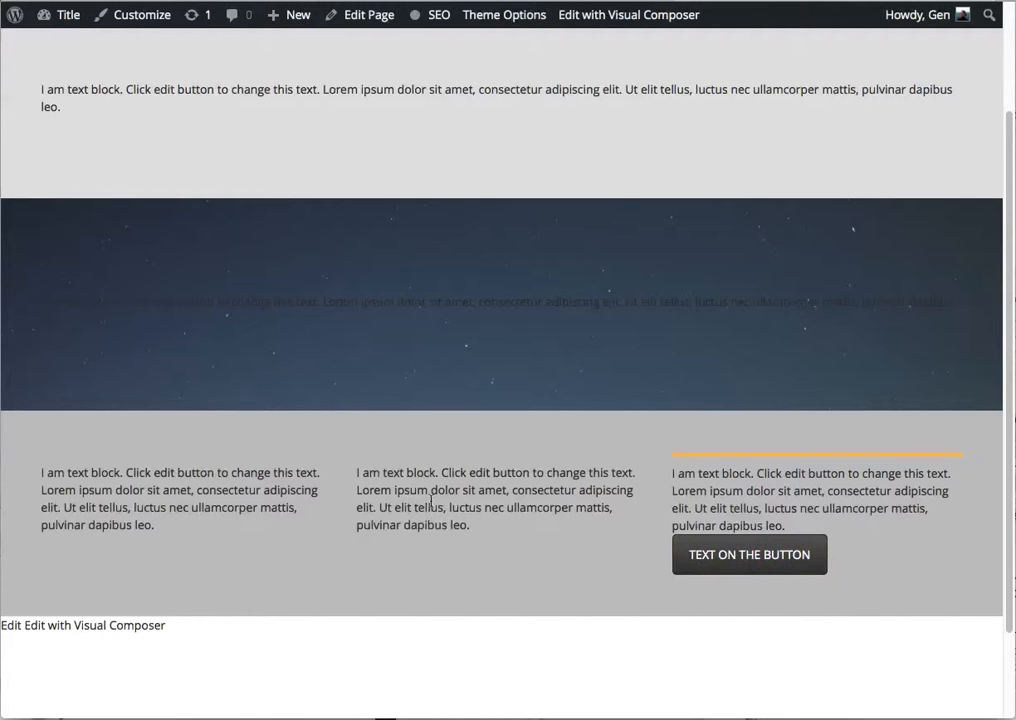
{"action": "left_click_drag", "start_coordinate": [361, 475], "coordinate": [393, 507]}
{"action": "left_click", "coordinate": [183, 481]}
{"action": "left_click_drag", "start_coordinate": [1005, 389], "coordinate": [1010, 277]}
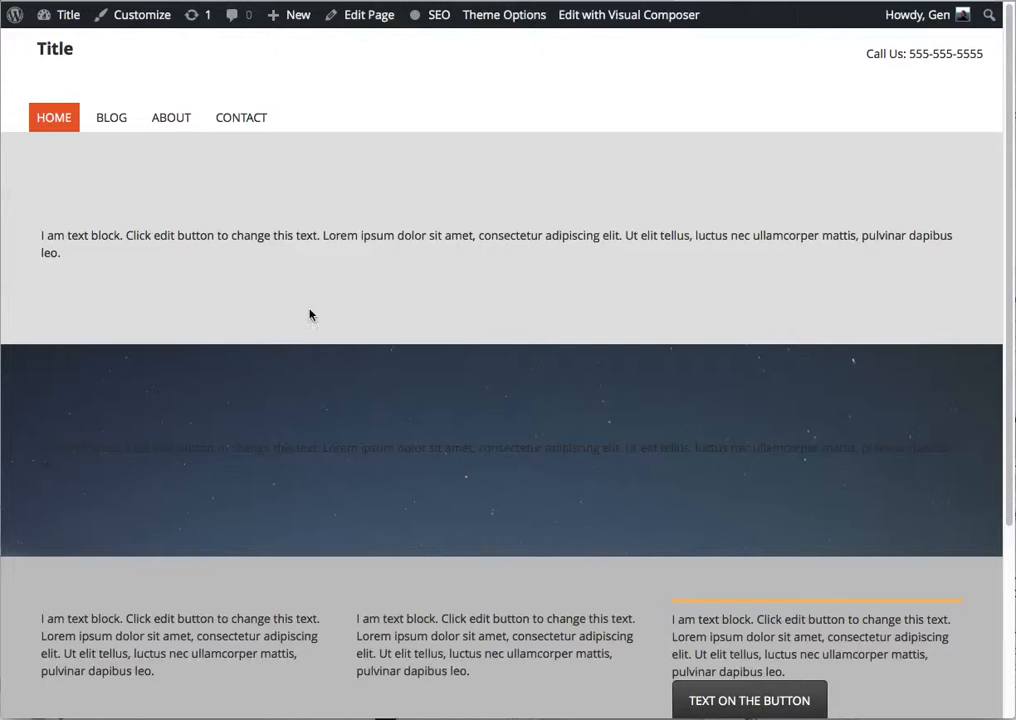
- Back in the page editor, duplicate the three-column row and switch the copy's inner row to a single column
{"action": "left_click", "coordinate": [369, 14]}
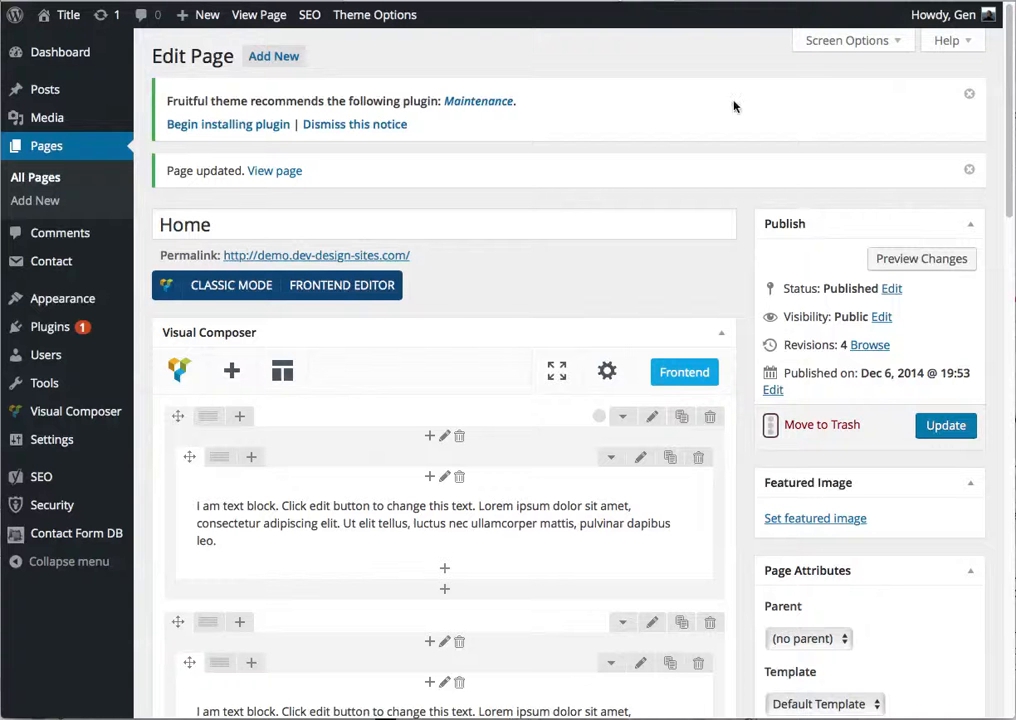
{"action": "mouse_move", "coordinate": [1009, 175]}
{"action": "left_mouse_down"}
{"action": "mouse_move", "coordinate": [1010, 419]}
{"action": "mouse_move", "coordinate": [1010, 347]}
{"action": "mouse_move", "coordinate": [1010, 371]}
{"action": "left_mouse_up"}
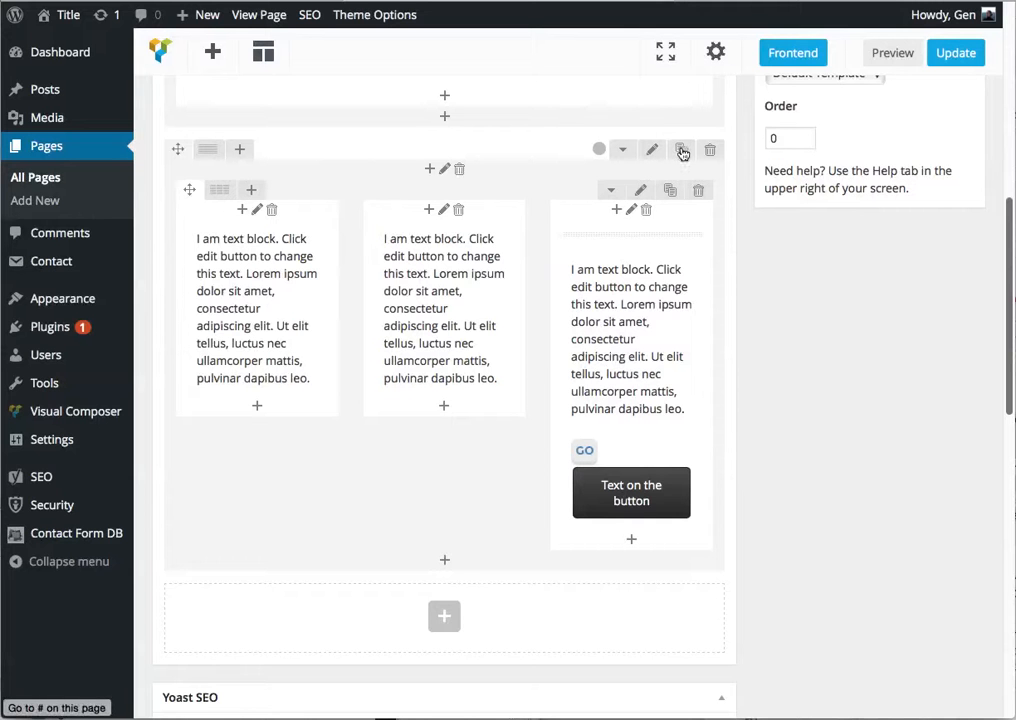
{"action": "left_click_drag", "start_coordinate": [1011, 277], "coordinate": [1008, 400]}
{"action": "mouse_move", "coordinate": [218, 182]}
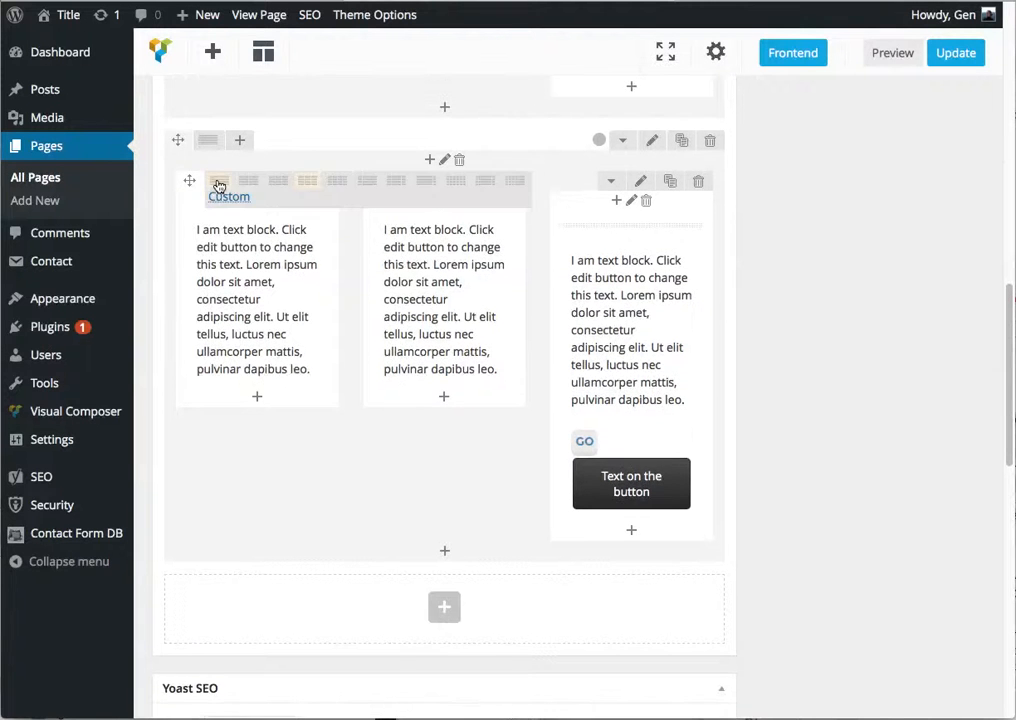
{"action": "left_click", "coordinate": [227, 181]}
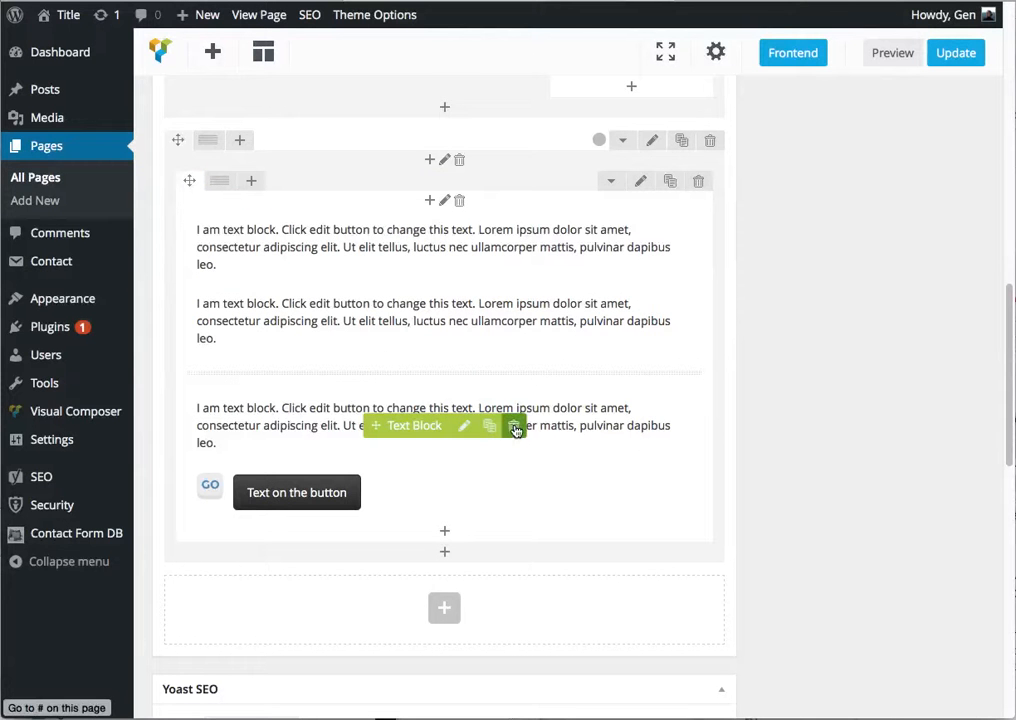
- Delete the bottom text block, the separator and the second text block from the duplicated row's inner row
{"action": "left_click", "coordinate": [515, 428]}
{"action": "left_click", "coordinate": [640, 190]}
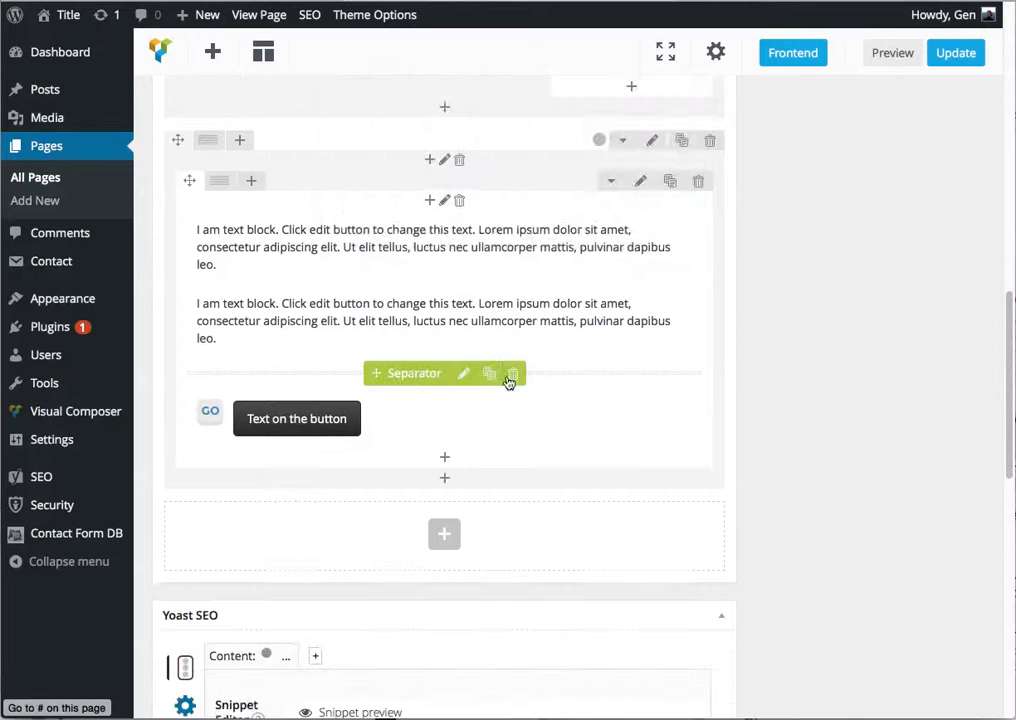
{"action": "left_click", "coordinate": [513, 374]}
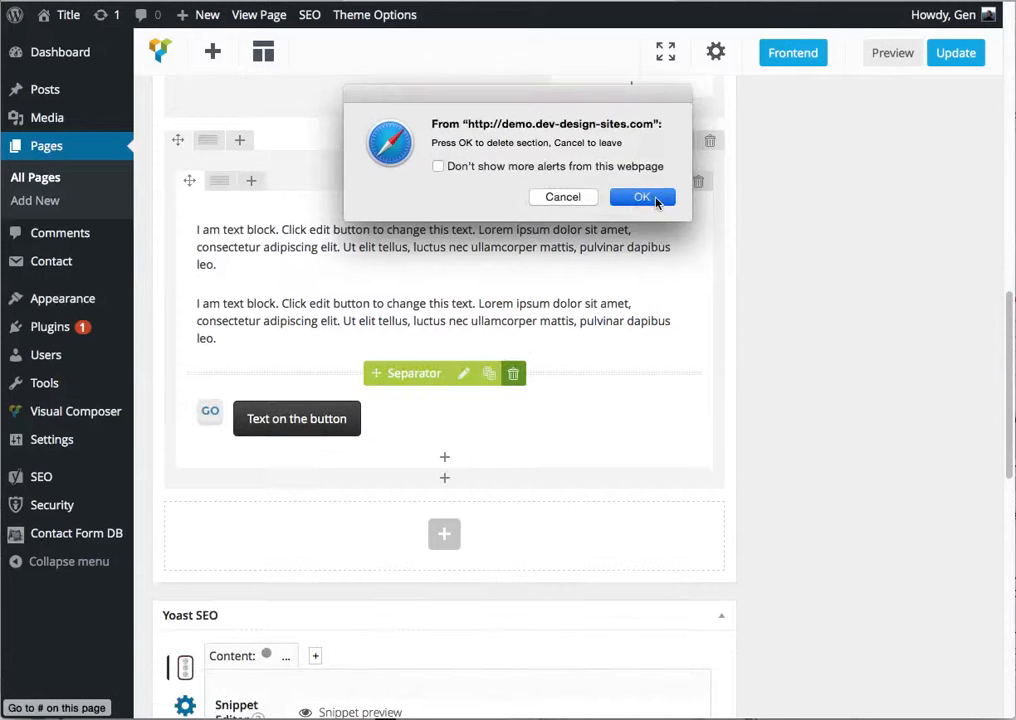
{"action": "left_click", "coordinate": [645, 197]}
{"action": "left_click", "coordinate": [507, 327]}
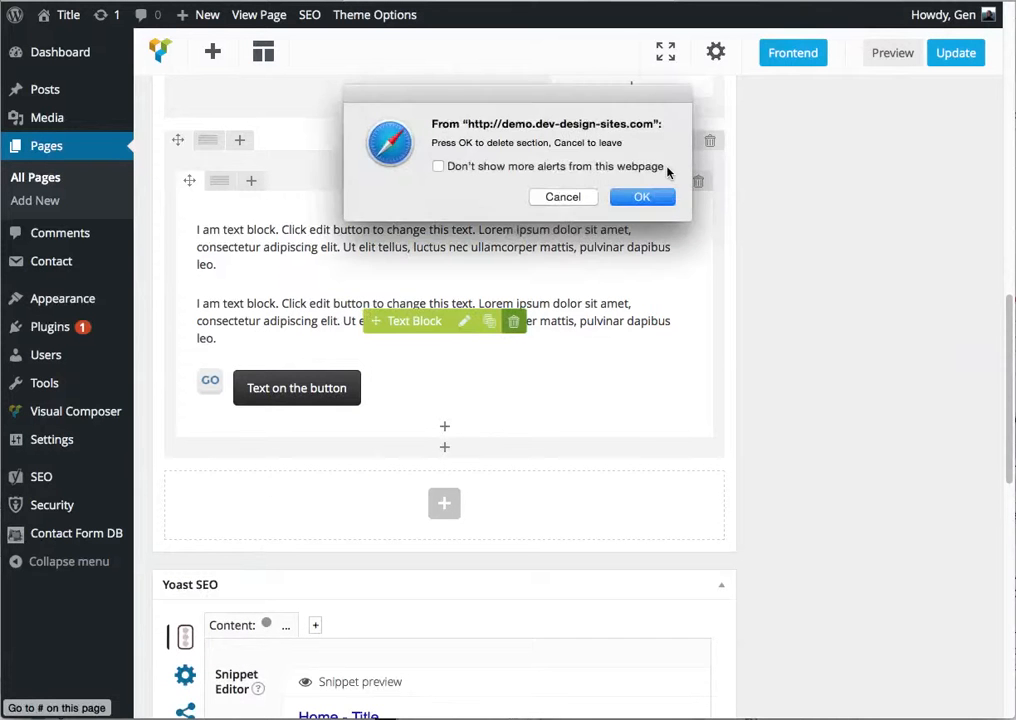
{"action": "left_click", "coordinate": [642, 195]}
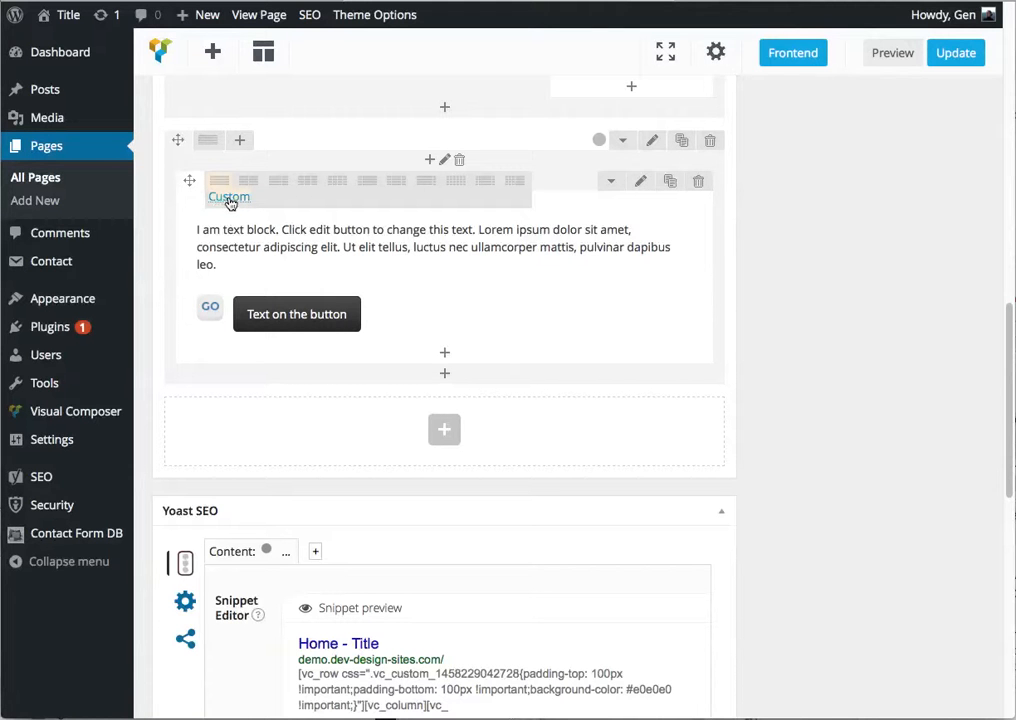
- Set a custom 1/2 layout for the duplicated row's inner row and close the row layout settings
{"action": "left_click", "coordinate": [228, 198]}
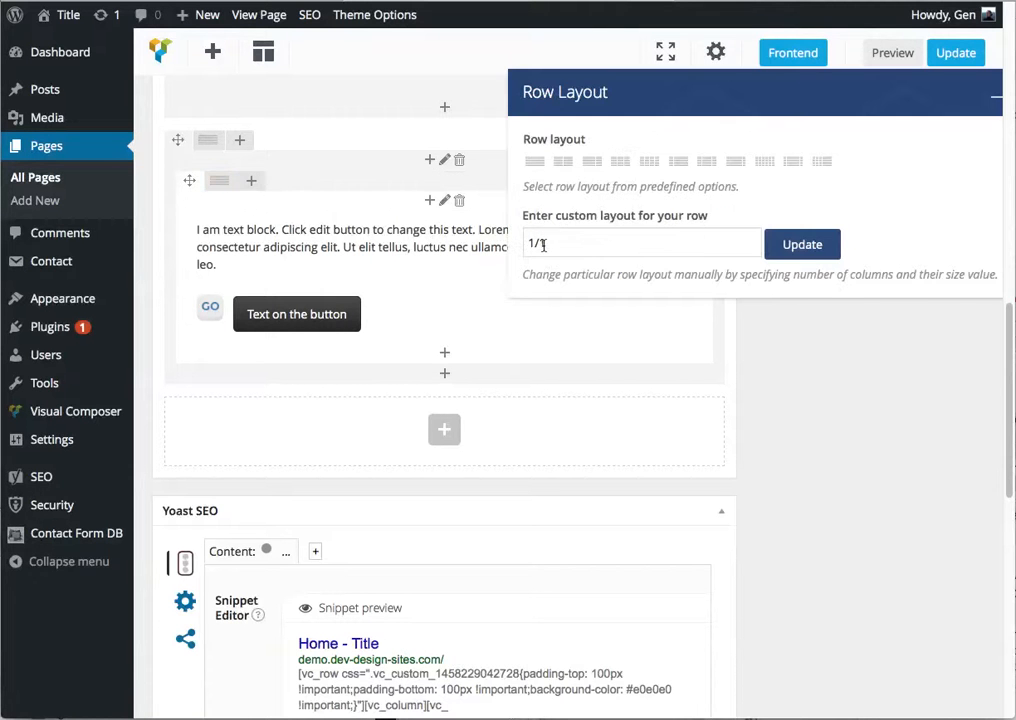
{"action": "left_click_drag", "start_coordinate": [543, 244], "coordinate": [566, 247]}
{"action": "type", "text": "2"}
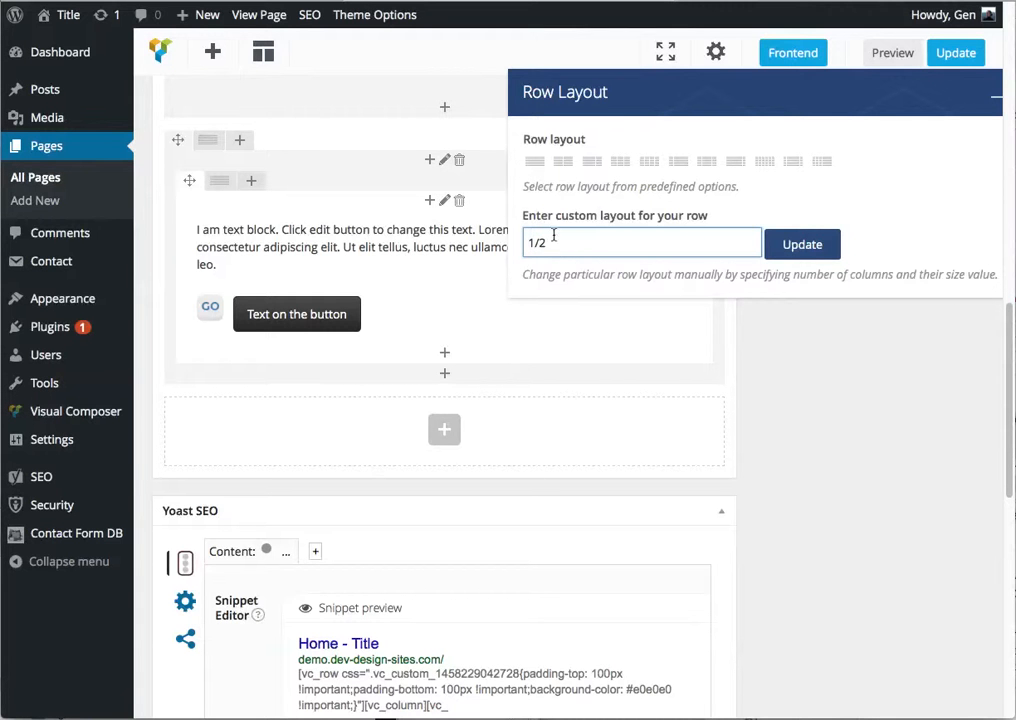
{"action": "left_click", "coordinate": [773, 245]}
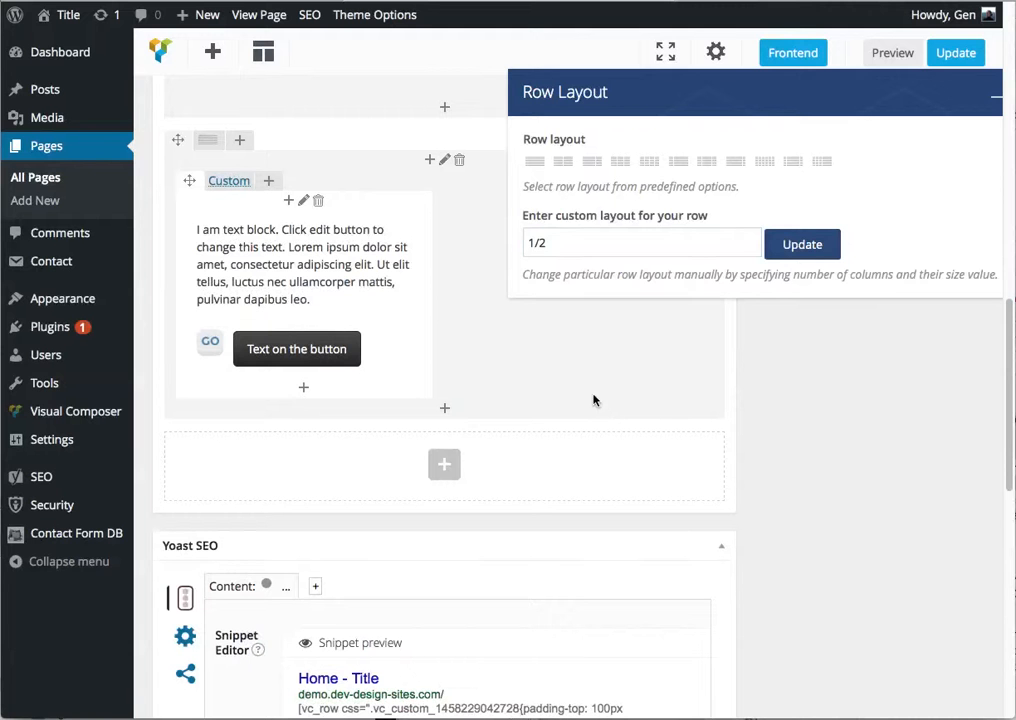
{"action": "left_click_drag", "start_coordinate": [861, 91], "coordinate": [712, 111]}
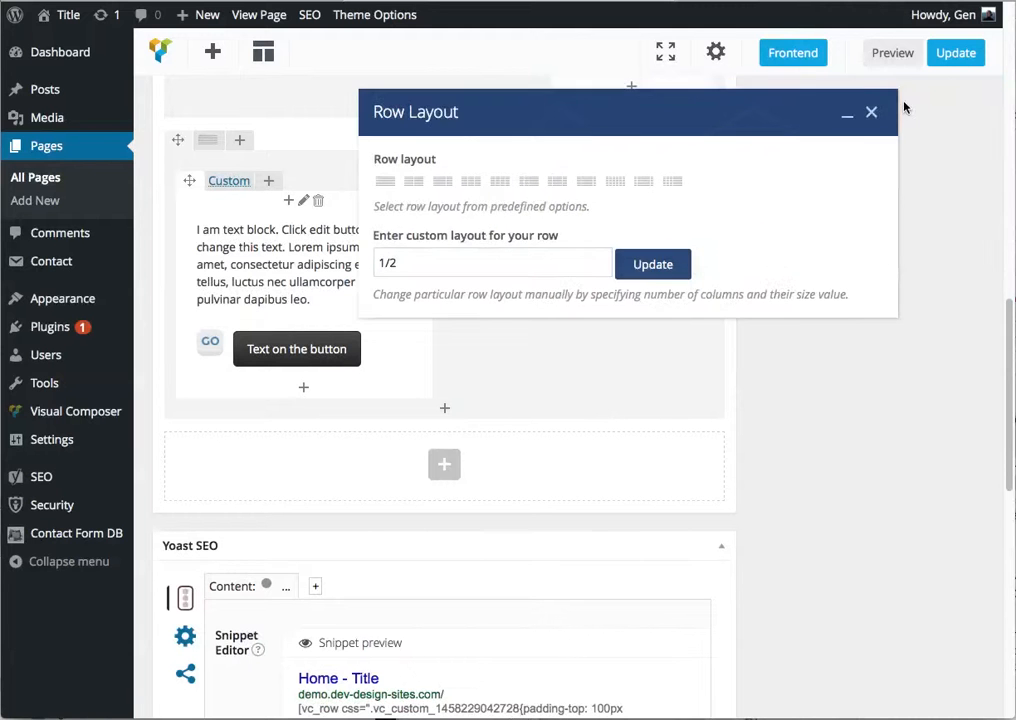
{"action": "left_click", "coordinate": [872, 113]}
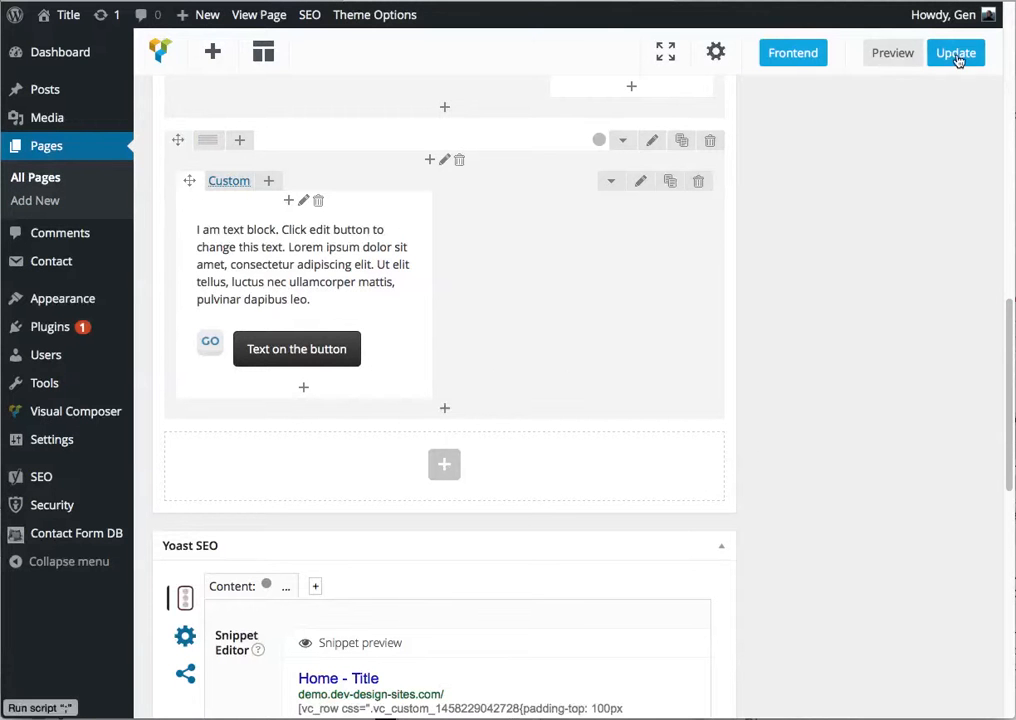
- Set the duplicated outer row's background colour to light pink and save its row settings
{"action": "left_click", "coordinate": [652, 140]}
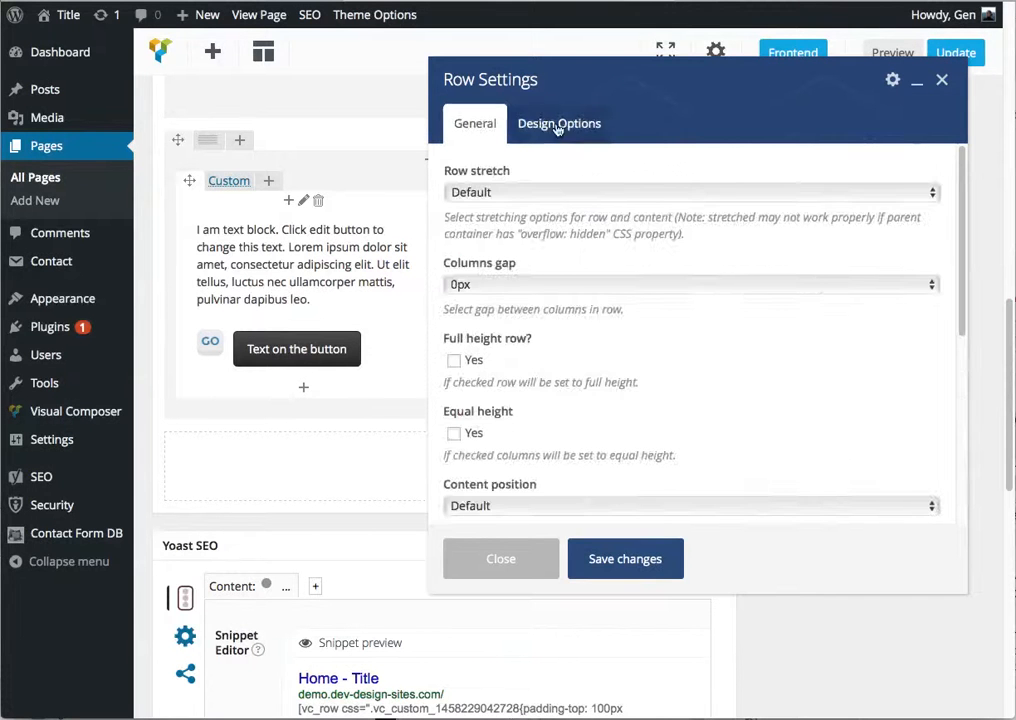
{"action": "left_click", "coordinate": [560, 124]}
{"action": "left_click", "coordinate": [812, 356]}
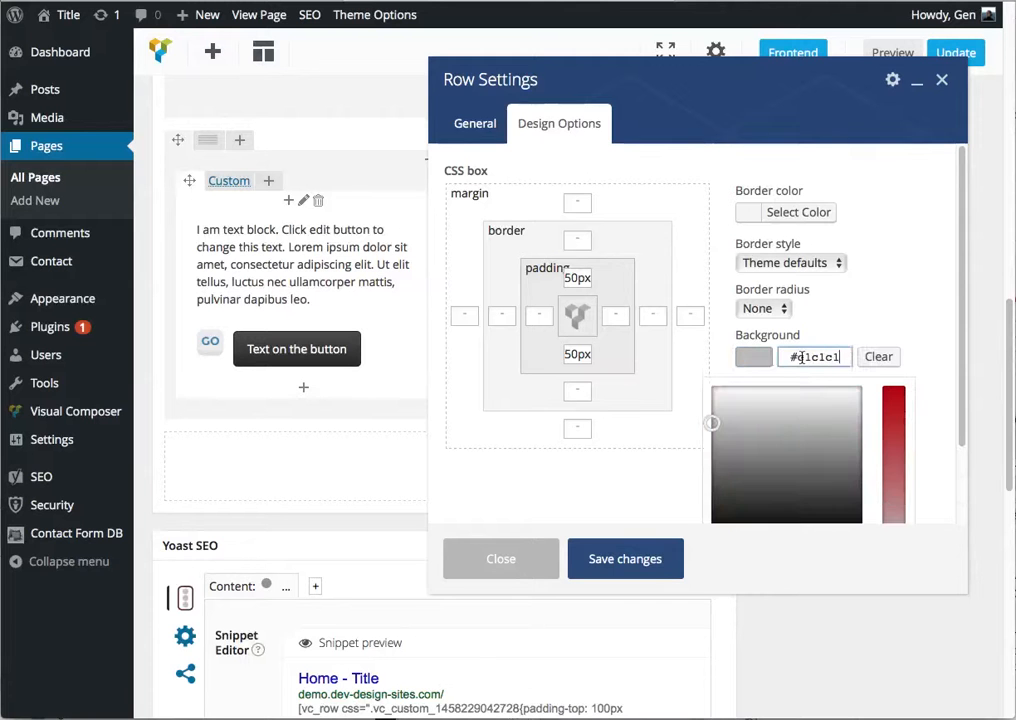
{"action": "left_click", "coordinate": [896, 510]}
{"action": "scroll", "coordinate": [894, 508], "scroll_direction": "down", "scroll_amount": 1}
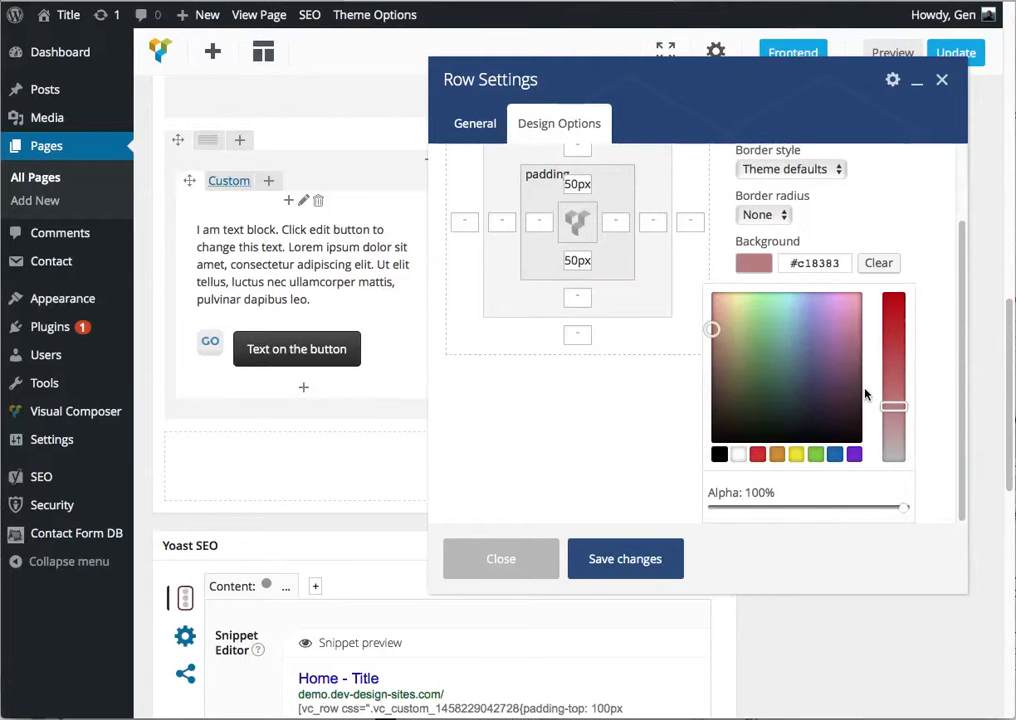
{"action": "left_click_drag", "start_coordinate": [713, 304], "coordinate": [706, 284]}
{"action": "left_click", "coordinate": [655, 558]}
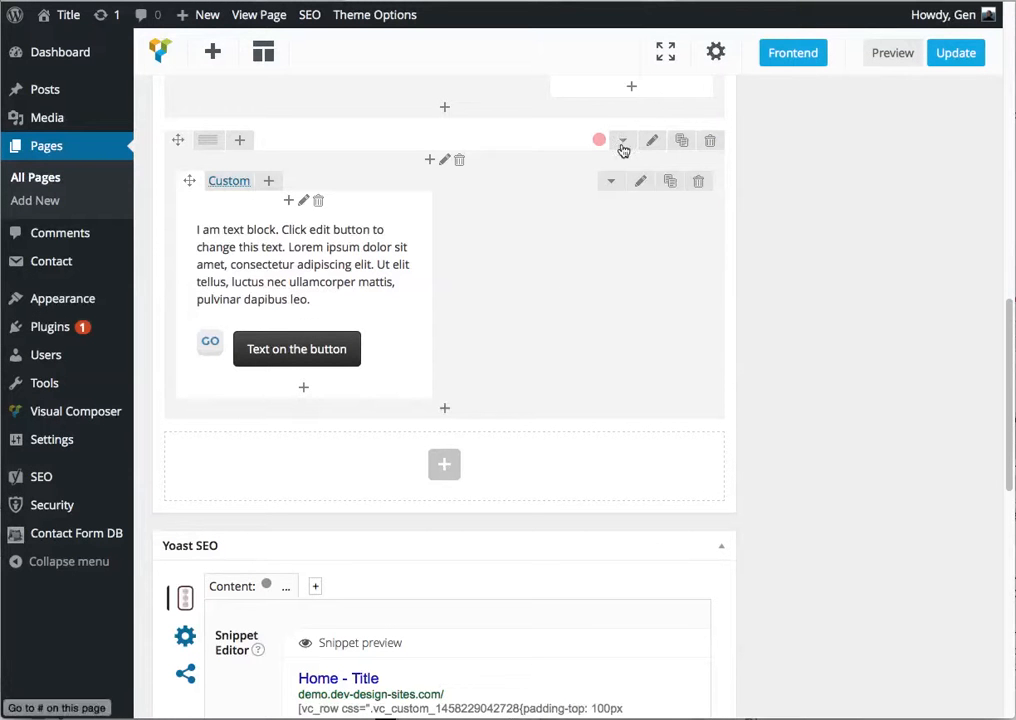
- Update the Home page and examine the pink row at the end of the live page
{"action": "left_click", "coordinate": [952, 55]}
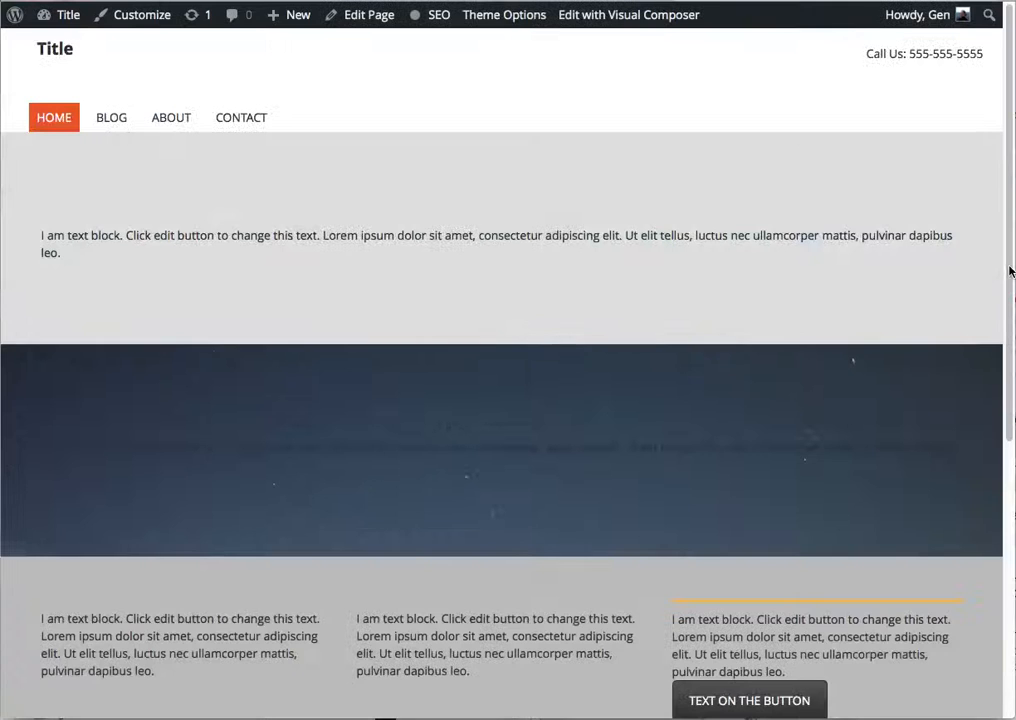
{"action": "left_click_drag", "start_coordinate": [1009, 268], "coordinate": [1009, 526]}
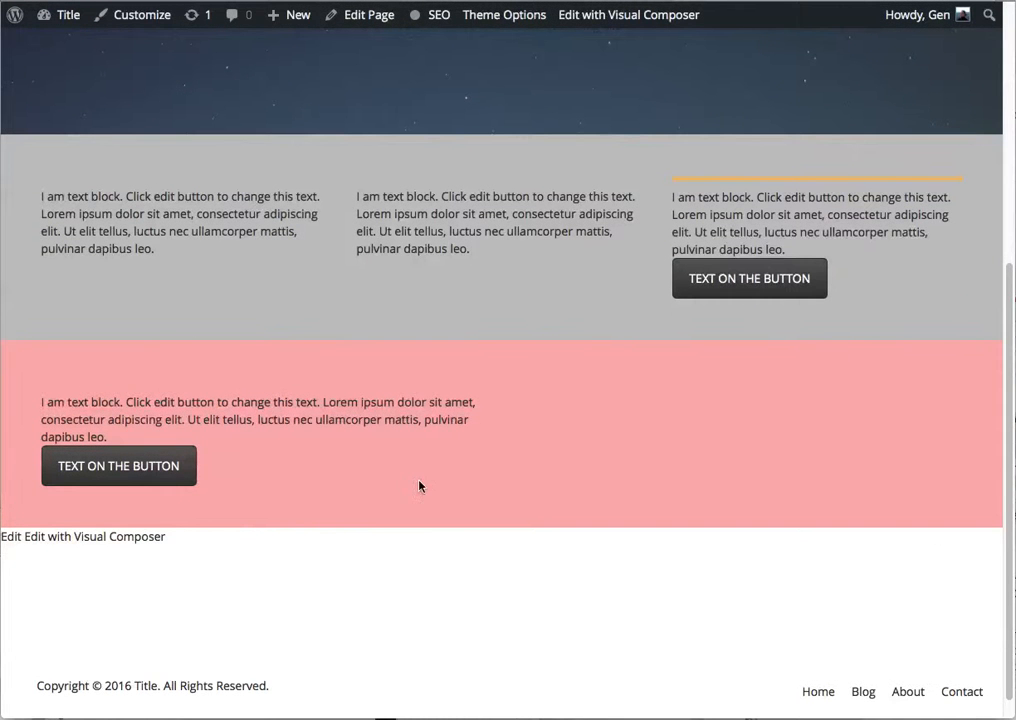
{"action": "left_click", "coordinate": [10, 536]}
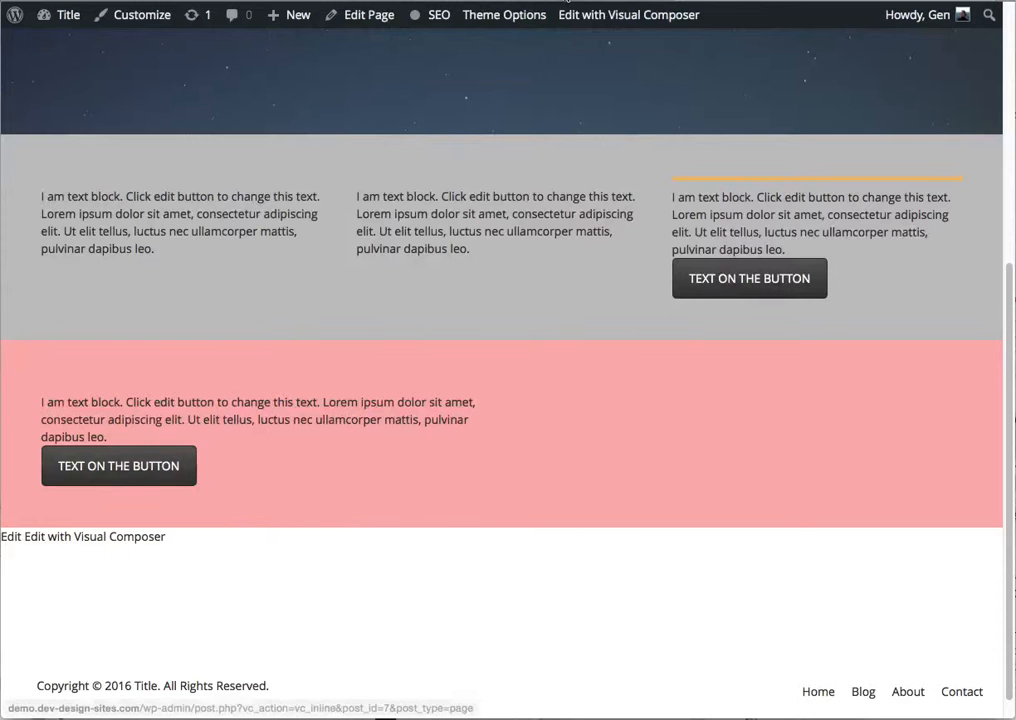
- Back in the page editor, split the pink outer row into two equal columns and set its inner row to a single column
{"action": "left_click_drag", "start_coordinate": [1010, 92], "coordinate": [1007, 396]}
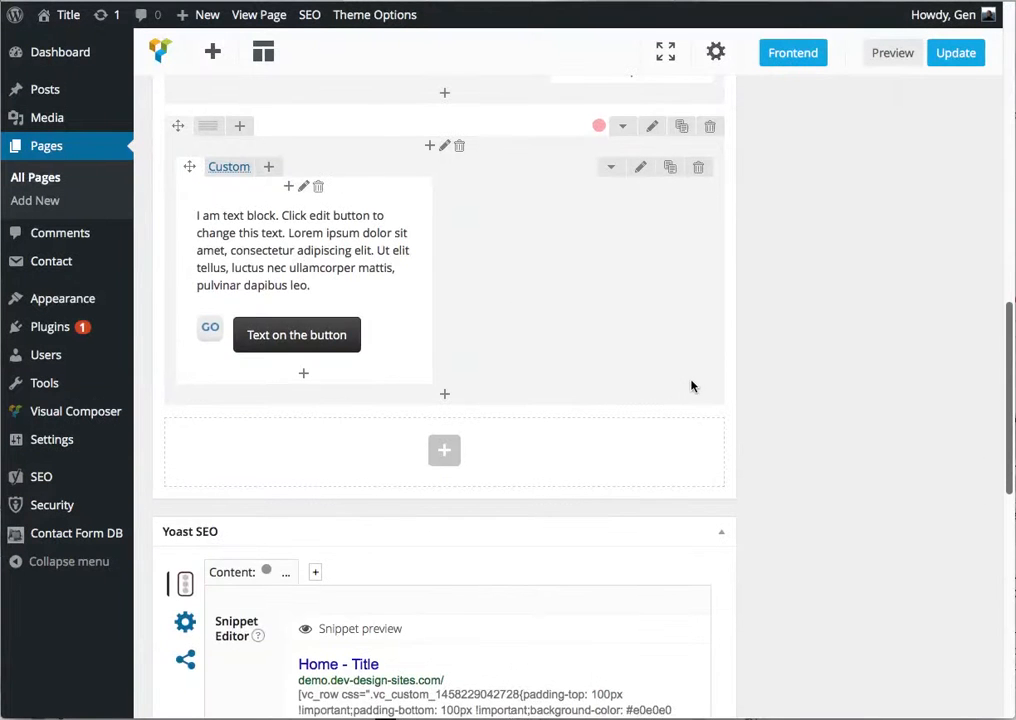
{"action": "mouse_move", "coordinate": [205, 131]}
{"action": "left_click", "coordinate": [245, 128]}
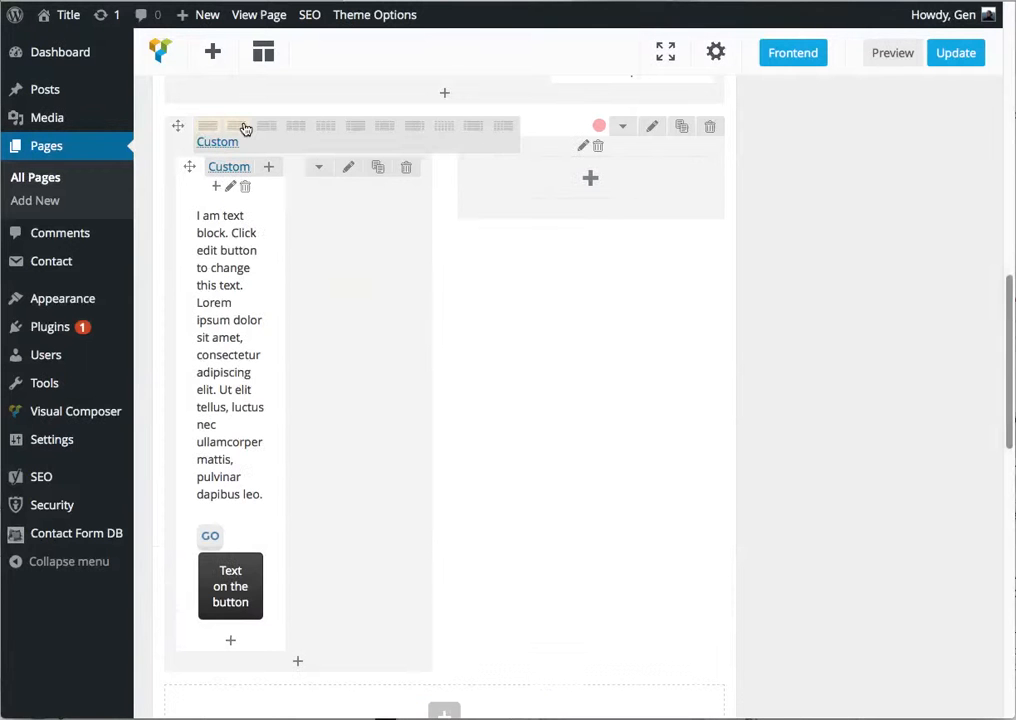
{"action": "left_click", "coordinate": [220, 175]}
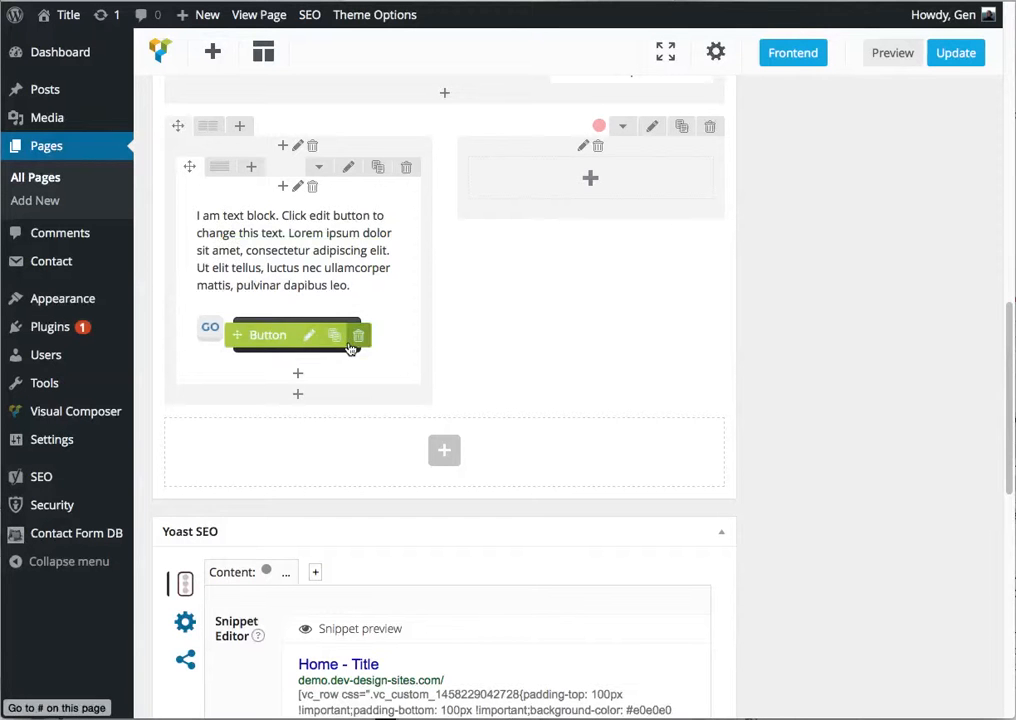
- Add a Single Image element to the pink row's empty second column
{"action": "left_click", "coordinate": [590, 179]}
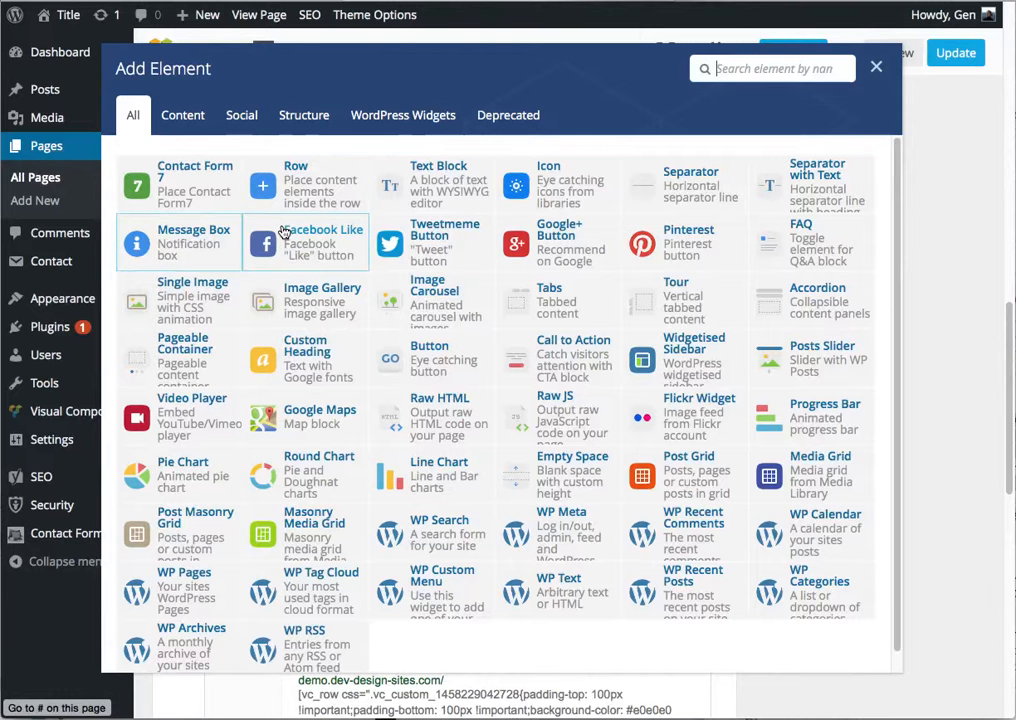
{"action": "left_click", "coordinate": [727, 69]}
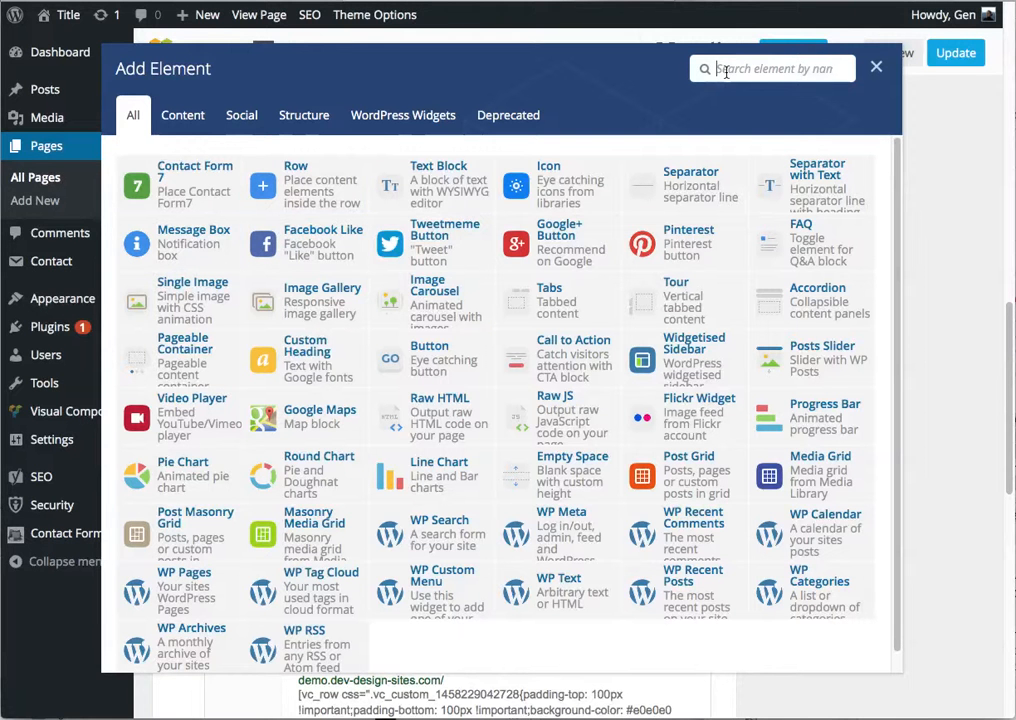
{"action": "type", "text": "sing"}
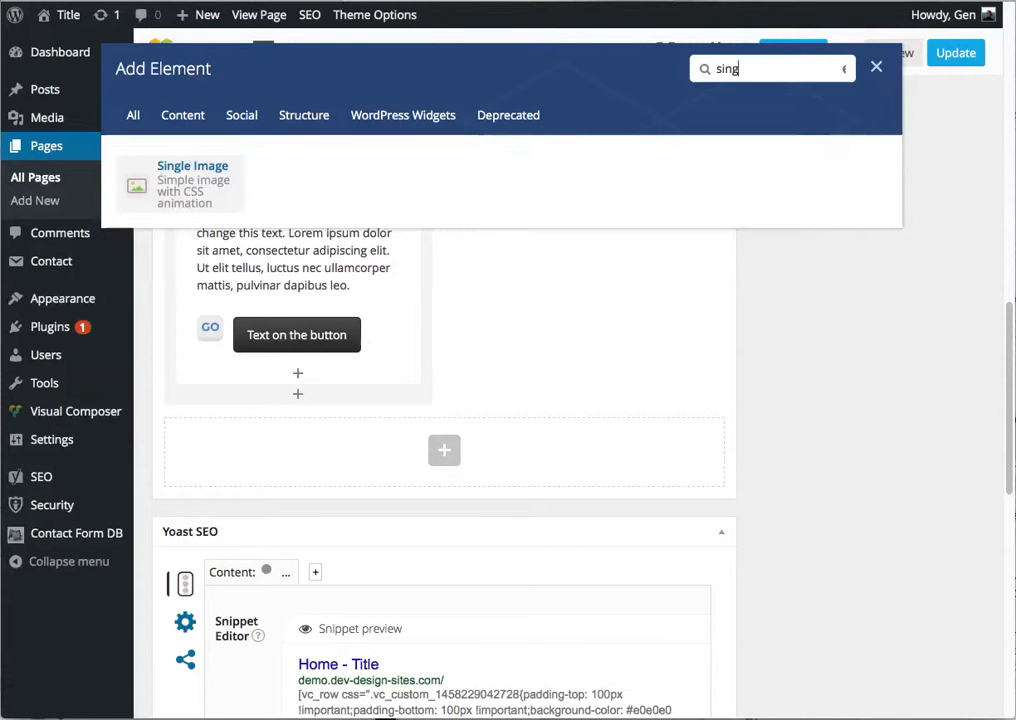
{"action": "left_click", "coordinate": [182, 191]}
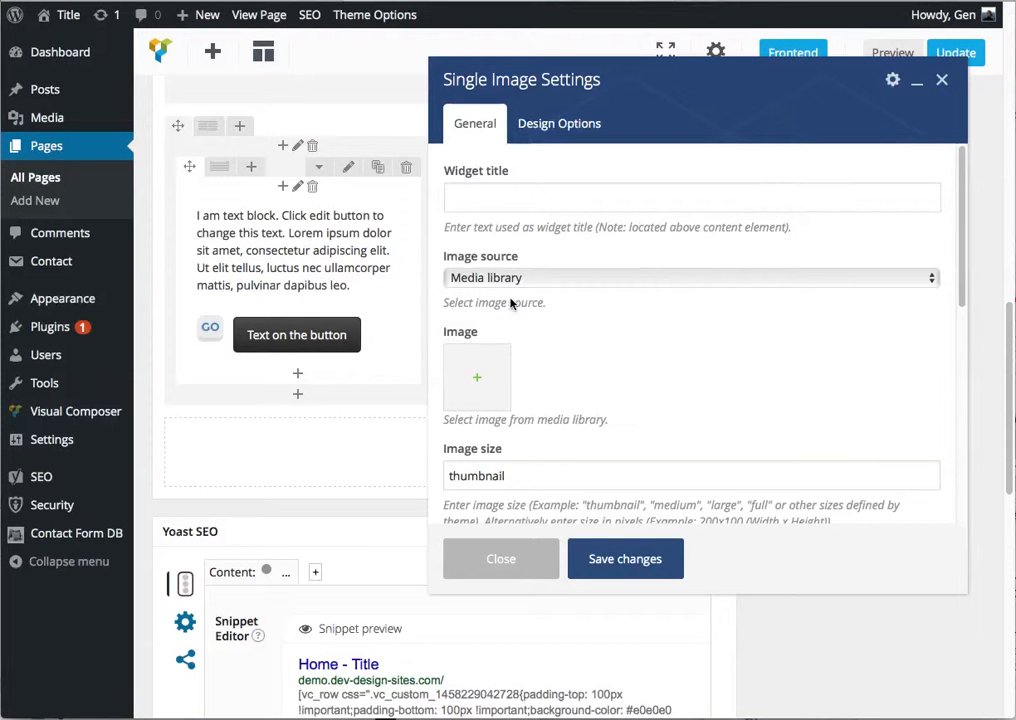
- Set the image size to full, upload wordpress-security.jpg to the media library and set it as the image
{"action": "left_click", "coordinate": [505, 476]}
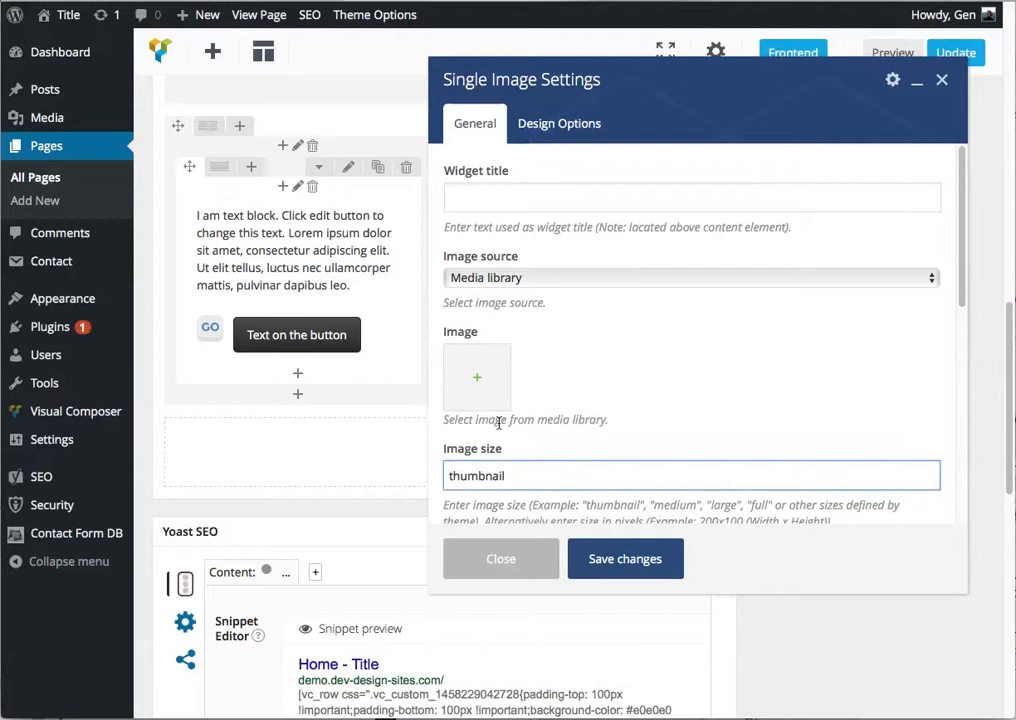
{"action": "key", "text": "ctrl+a"}
{"action": "type", "text": "fu"}
{"action": "left_click_drag", "start_coordinate": [467, 528], "coordinate": [315, 718]}
{"action": "left_click", "coordinate": [477, 365]}
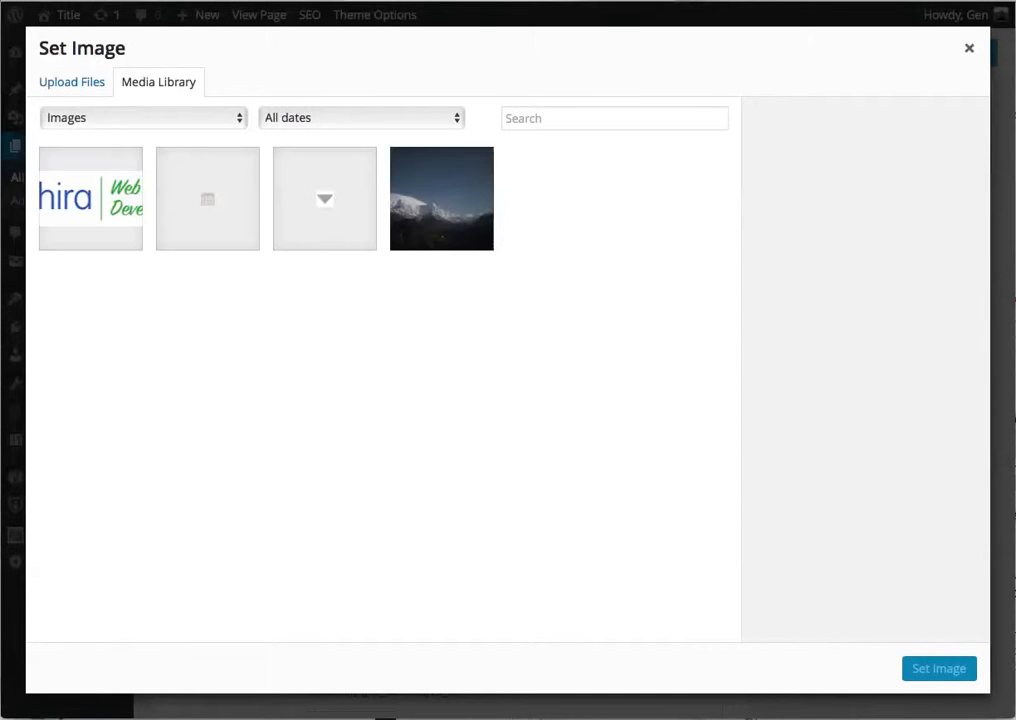
{"action": "left_click_drag", "start_coordinate": [315, 718], "coordinate": [290, 392]}
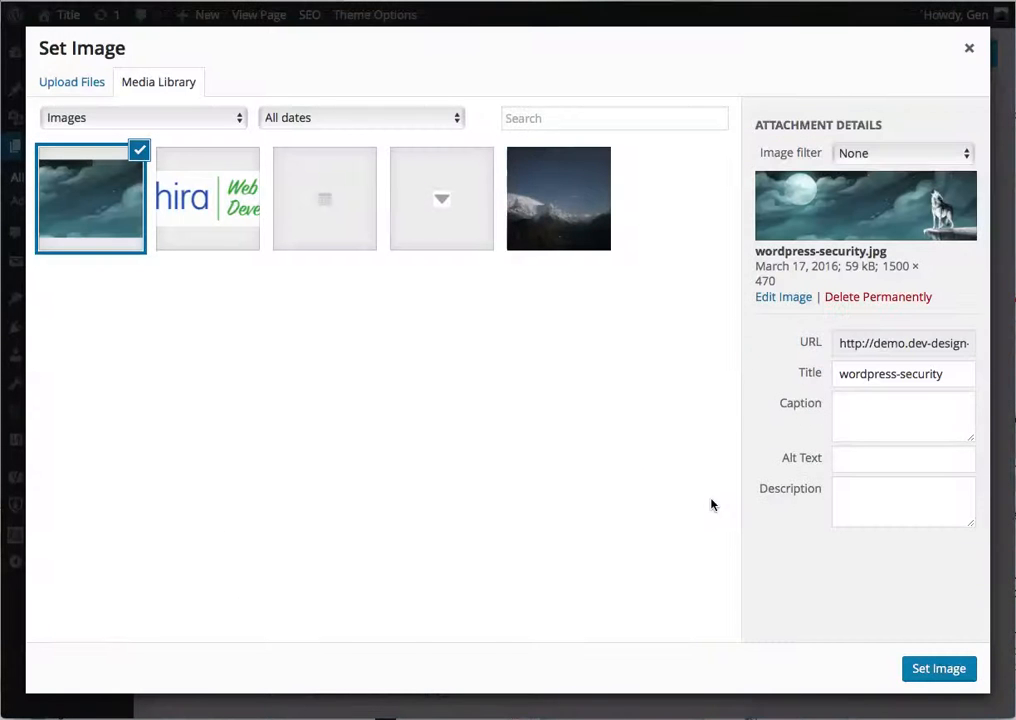
{"action": "left_click", "coordinate": [940, 680]}
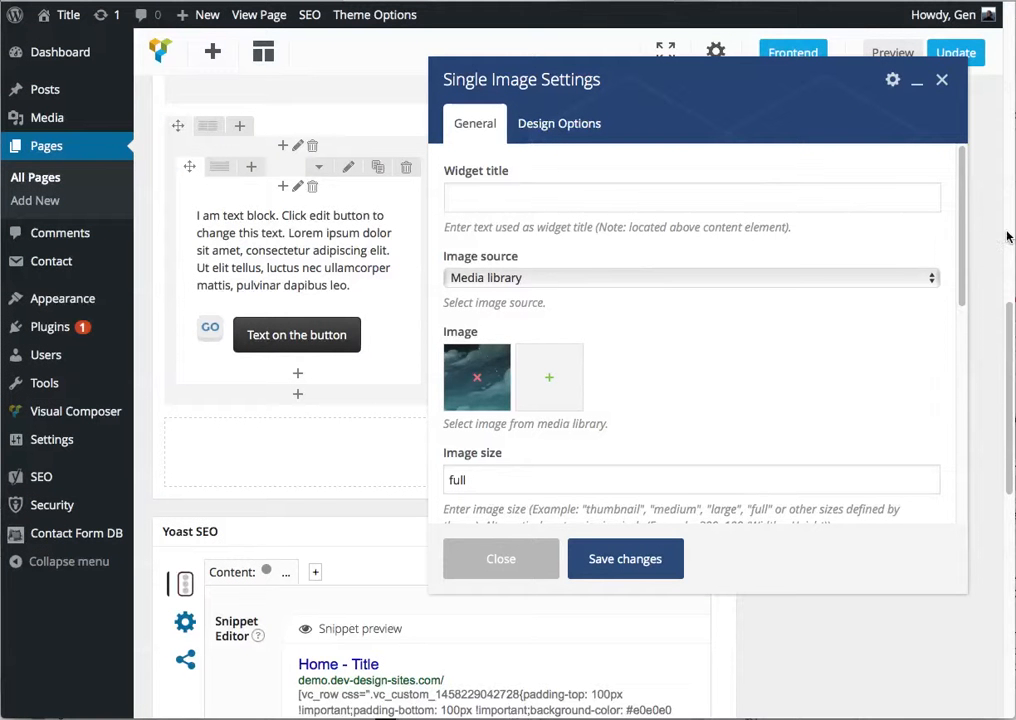
- Keep the image's on click action at None and save the Single Image settings
{"action": "left_click_drag", "start_coordinate": [958, 277], "coordinate": [975, 421]}
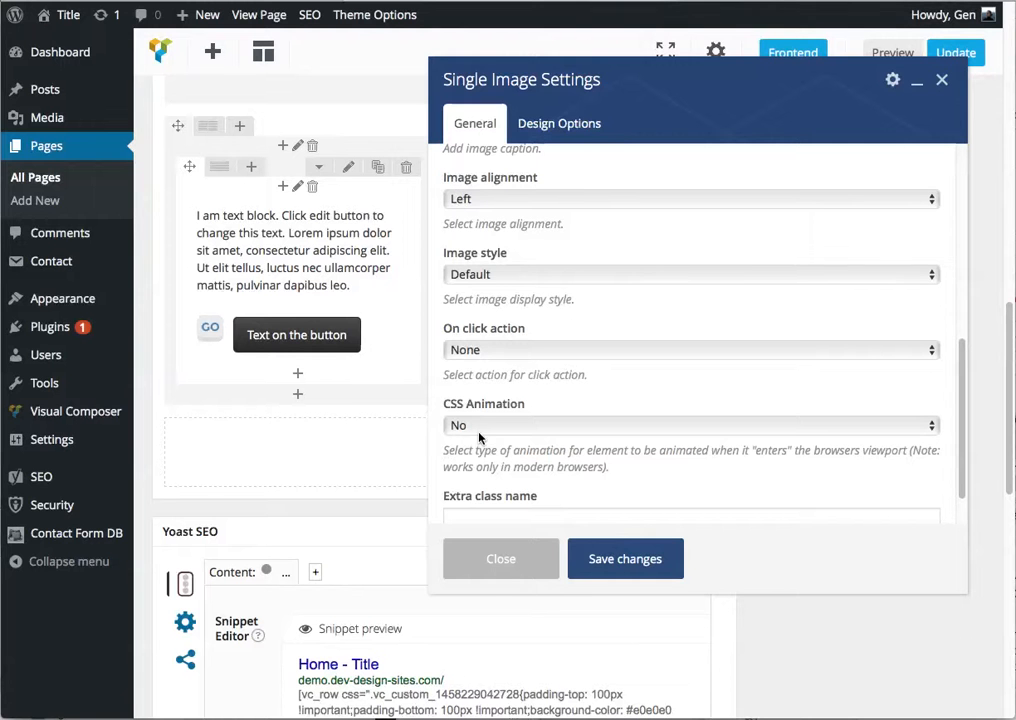
{"action": "left_click", "coordinate": [499, 349]}
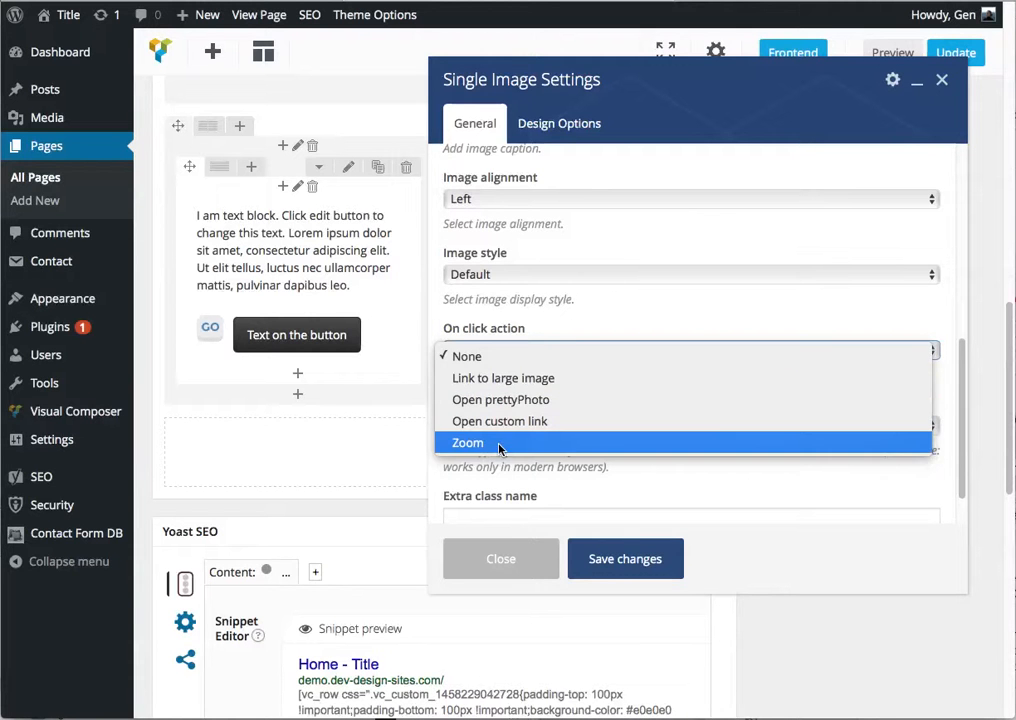
{"action": "left_click", "coordinate": [466, 356]}
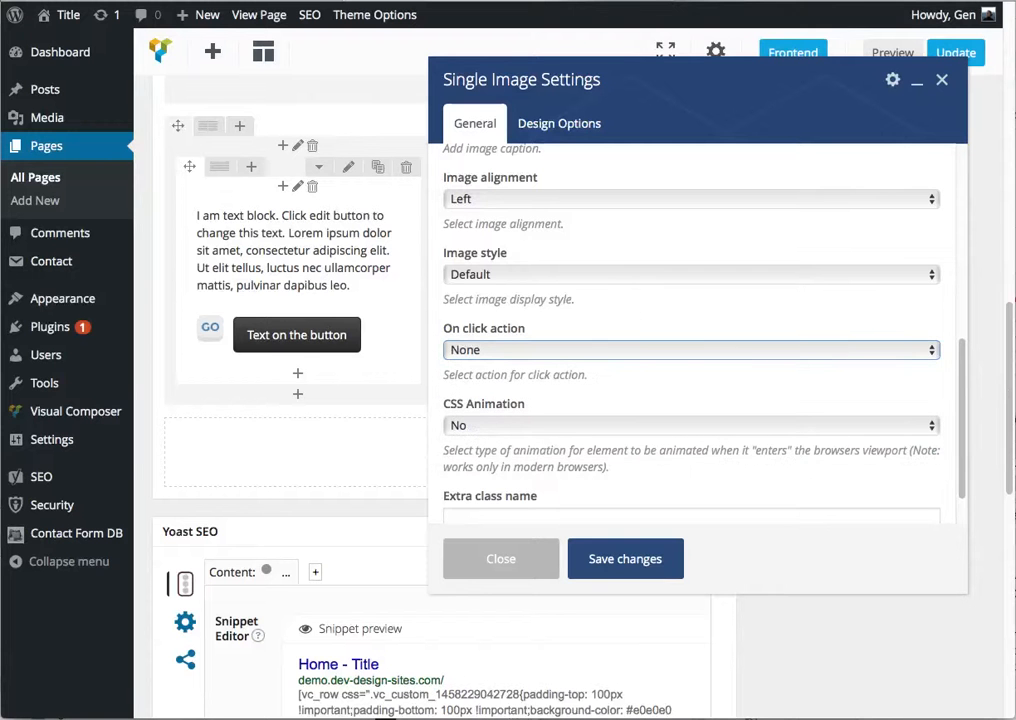
{"action": "scroll", "coordinate": [953, 391], "scroll_direction": "down", "scroll_amount": 1}
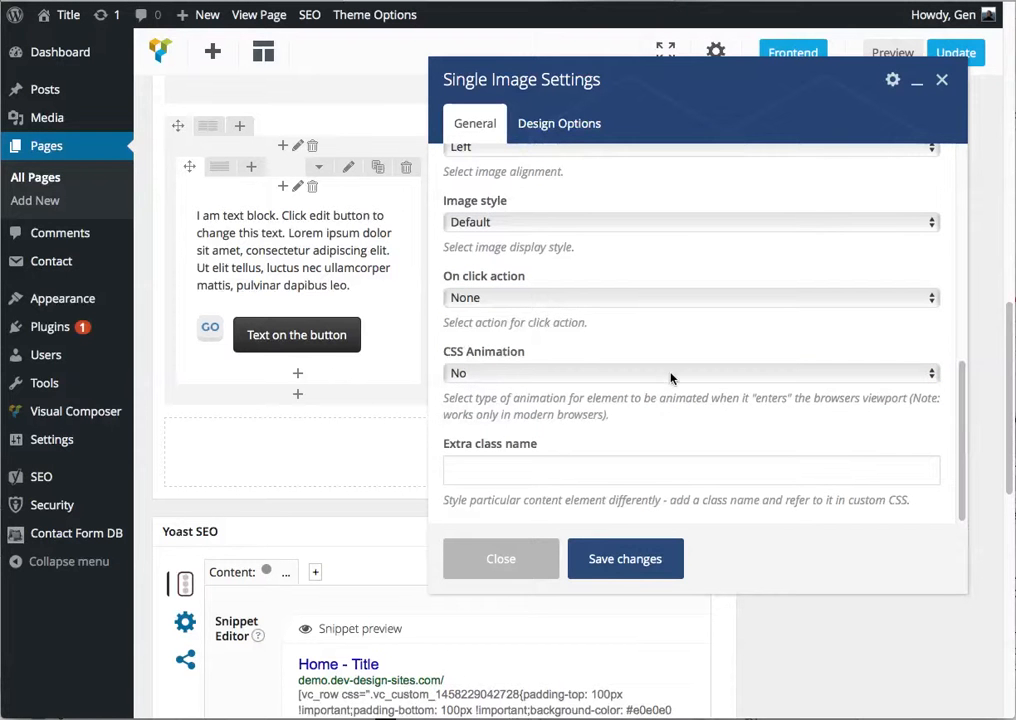
{"action": "left_click", "coordinate": [627, 559]}
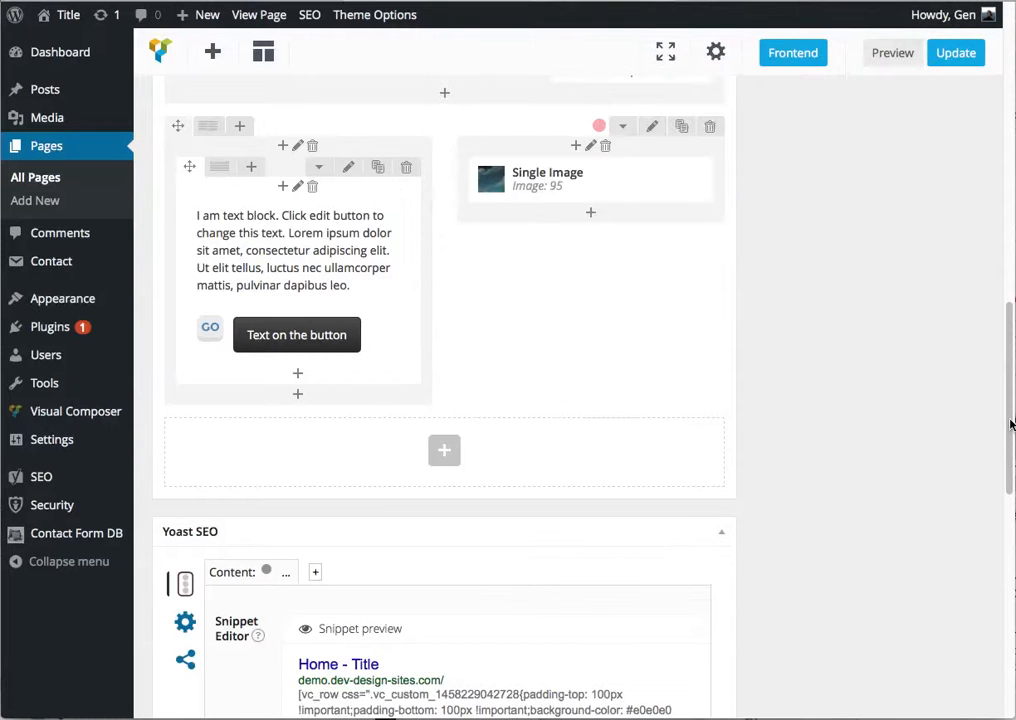
- Update the Home page and reload the live page to check the image beside the text and button
{"action": "left_click_drag", "start_coordinate": [1009, 420], "coordinate": [1009, 363]}
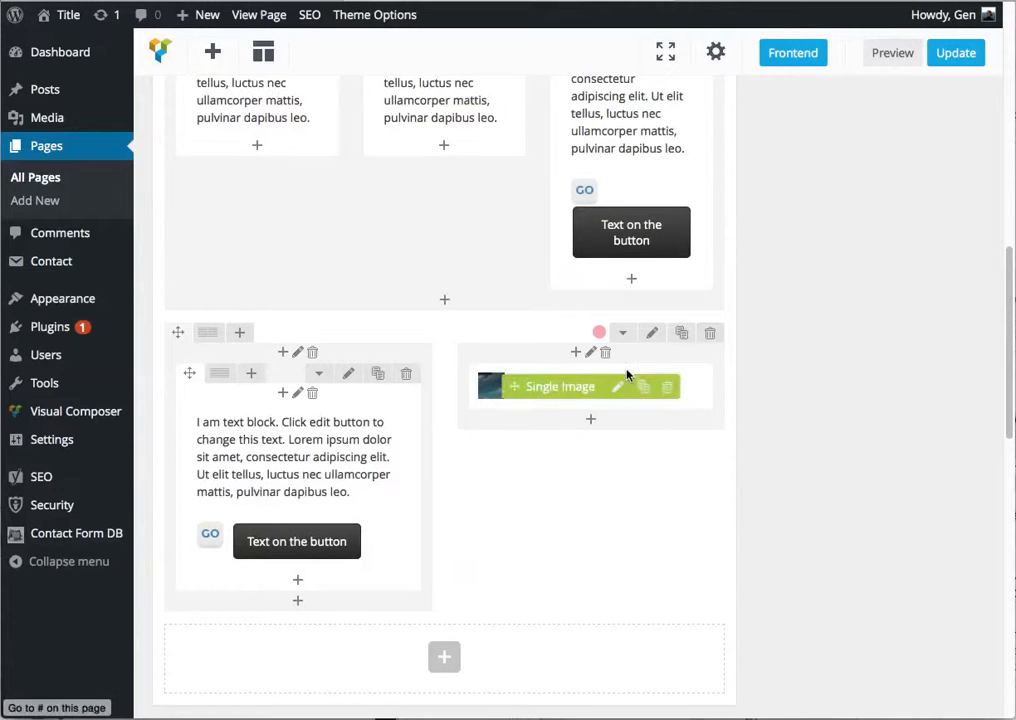
{"action": "left_click", "coordinate": [953, 54]}
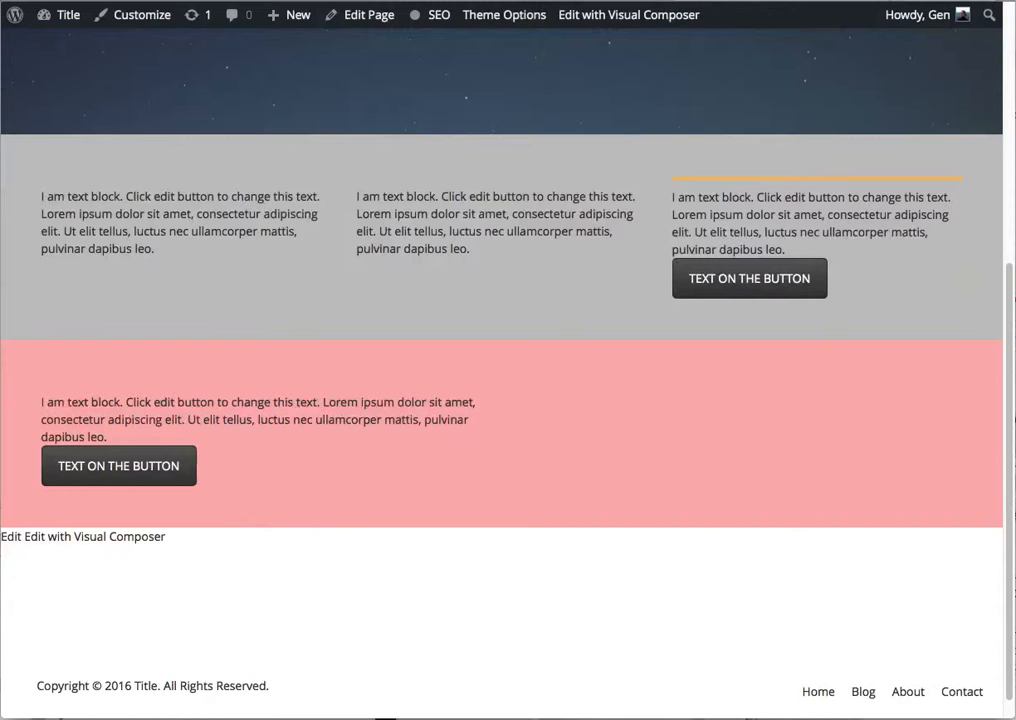
{"action": "key", "text": "super+r"}
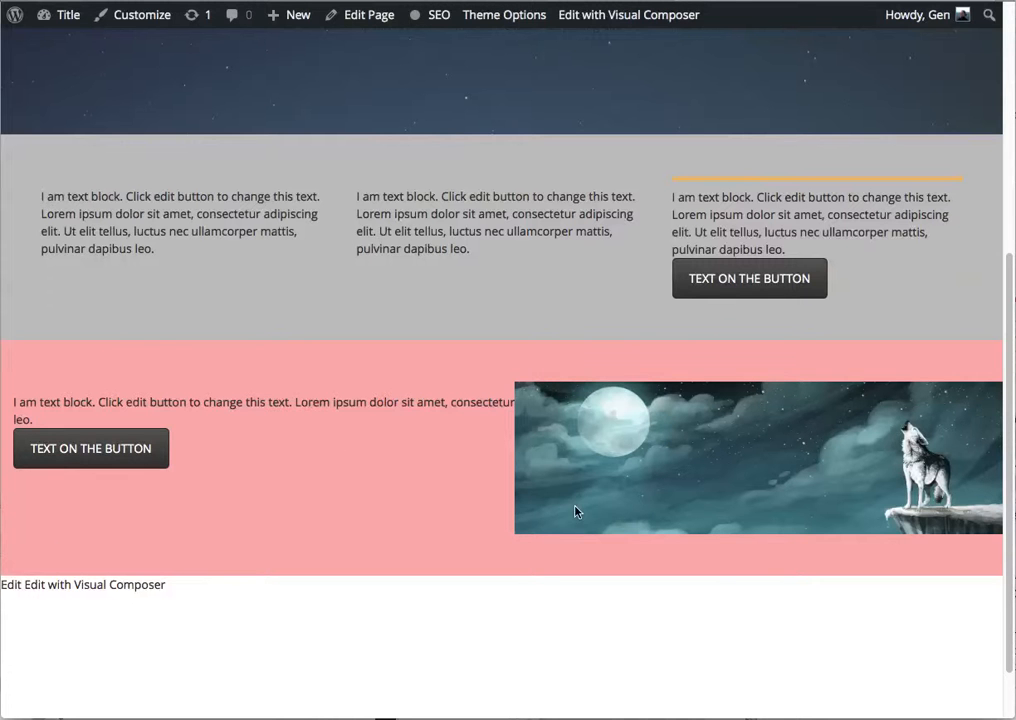
- Add a Single Image element without an image above the text block in the pink row's first inner column
{"action": "left_click", "coordinate": [638, 15]}
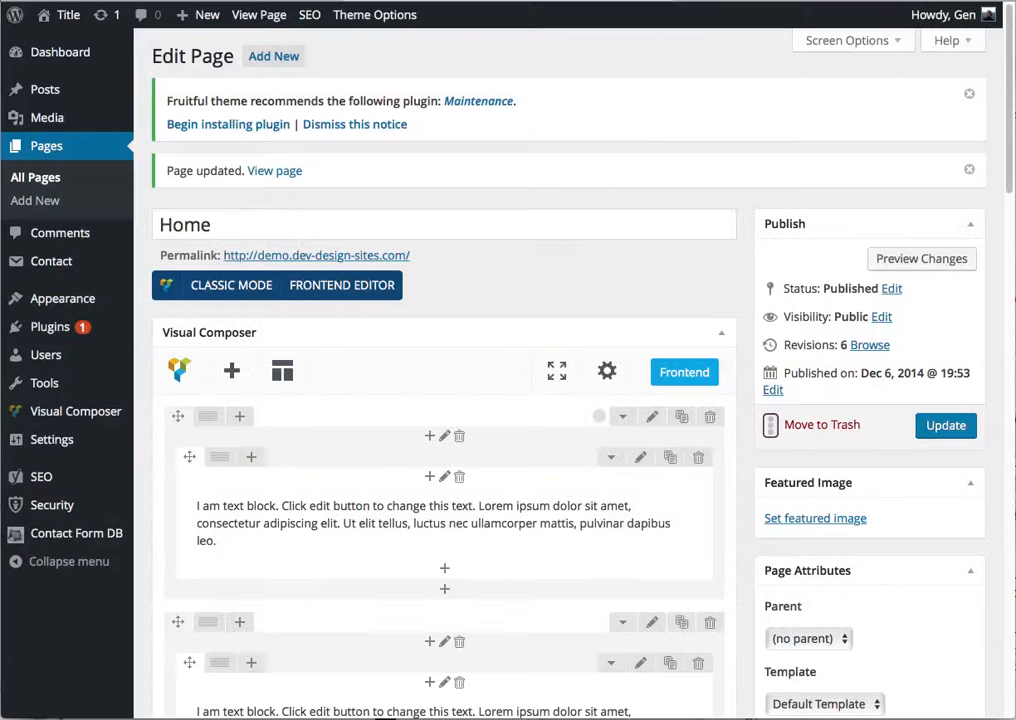
{"action": "scroll", "coordinate": [1010, 146], "scroll_direction": "down", "scroll_amount": 10}
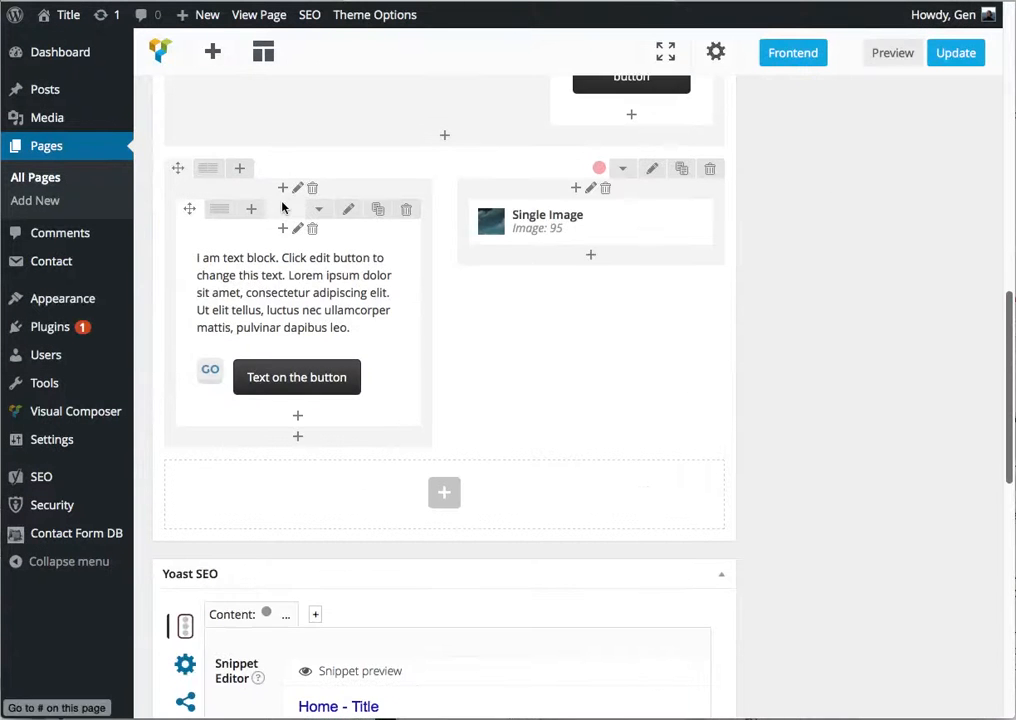
{"action": "mouse_move", "coordinate": [292, 366]}
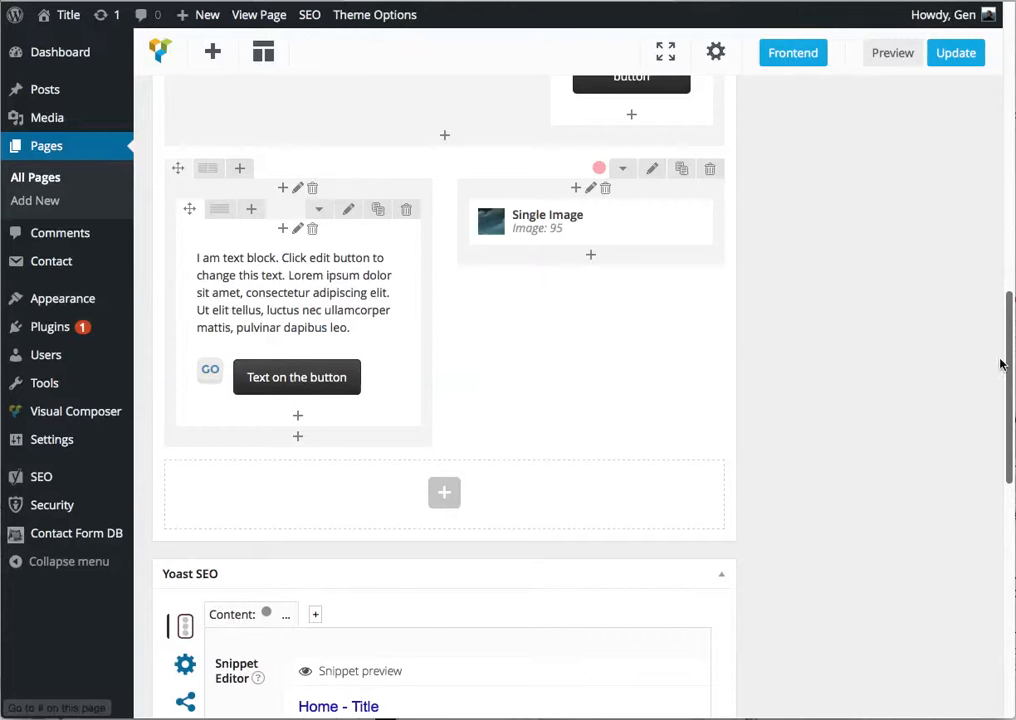
{"action": "left_click_drag", "start_coordinate": [1007, 362], "coordinate": [1010, 398]}
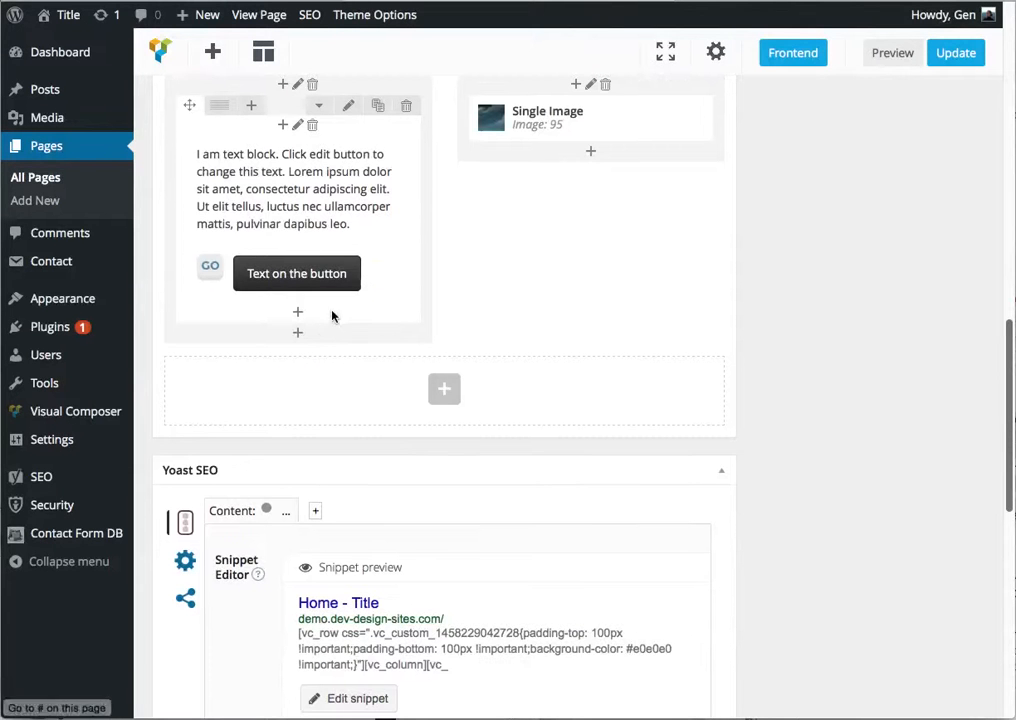
{"action": "mouse_move", "coordinate": [293, 308]}
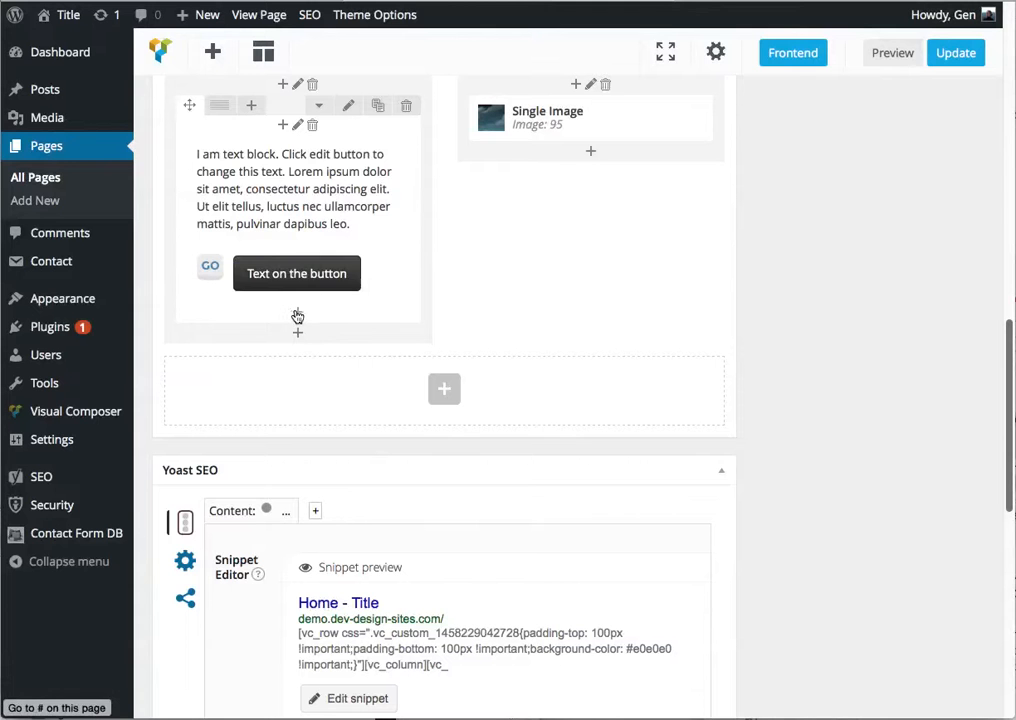
{"action": "left_click", "coordinate": [282, 124]}
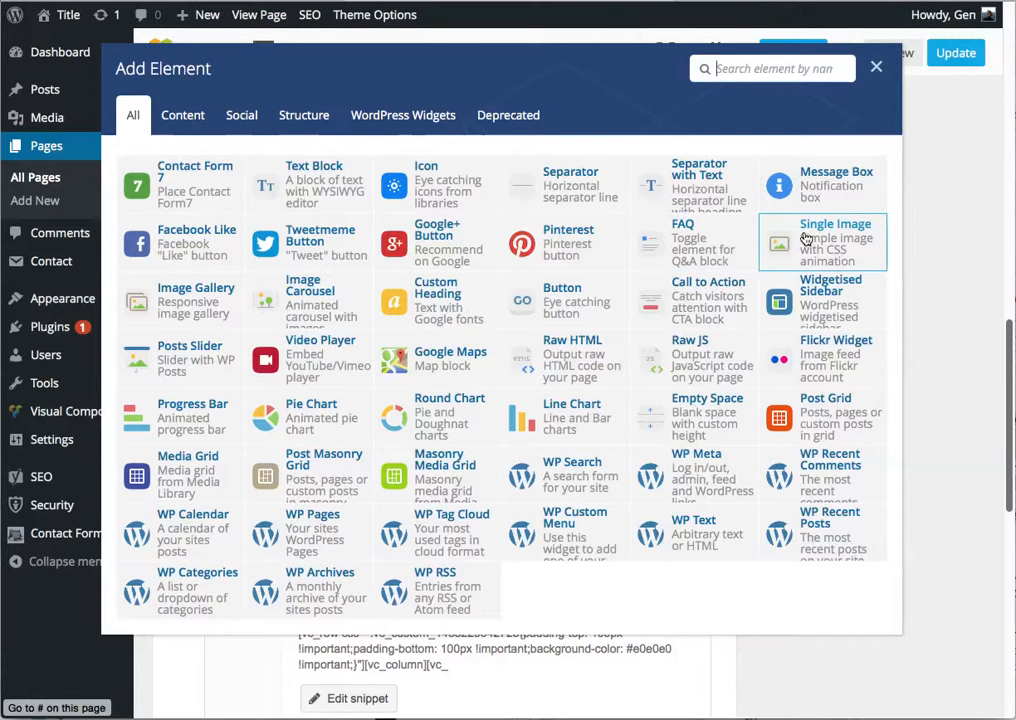
{"action": "left_click", "coordinate": [822, 258]}
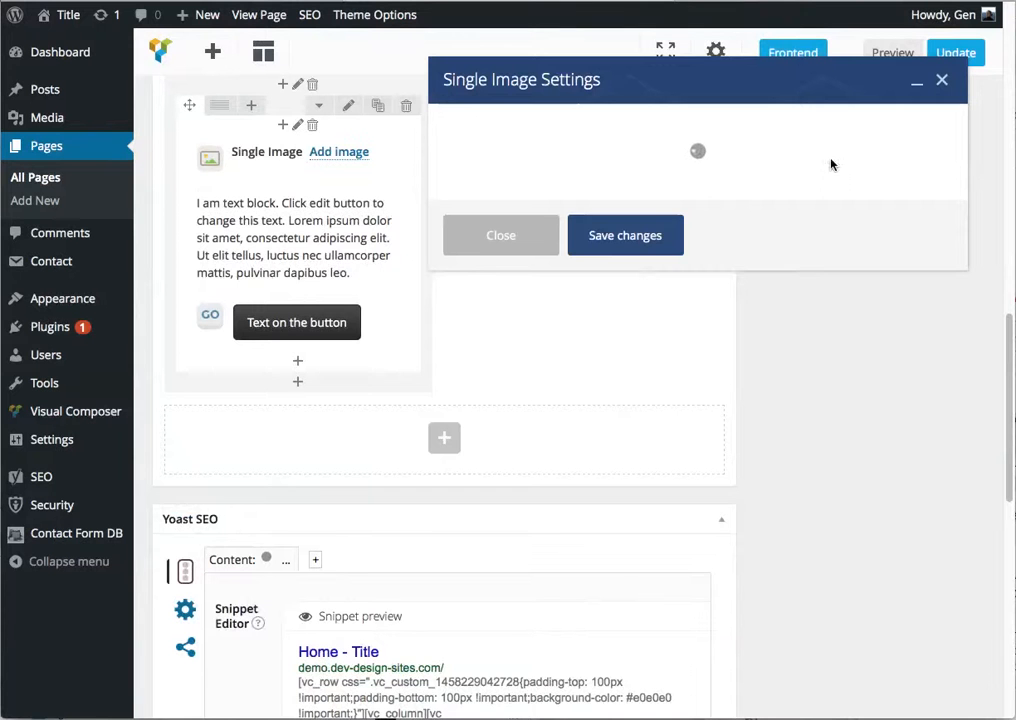
{"action": "left_click", "coordinate": [941, 81]}
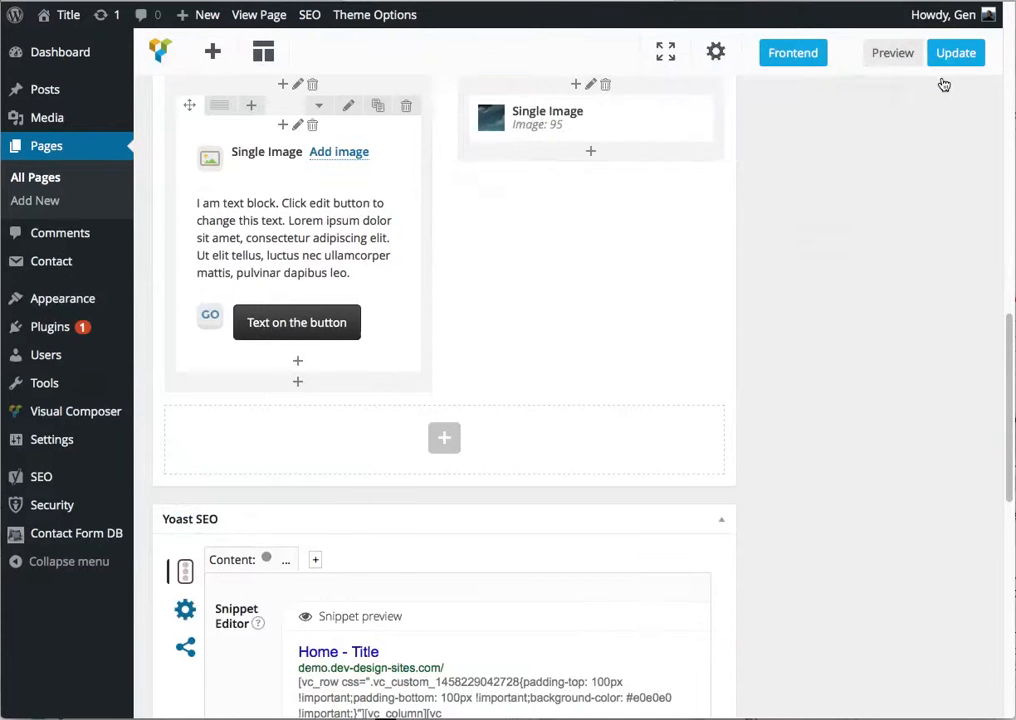
- Add a Widgetised Sidebar element below the pink row's button, displaying the Main Sidebar widget area, and save its settings
{"action": "left_click", "coordinate": [299, 365]}
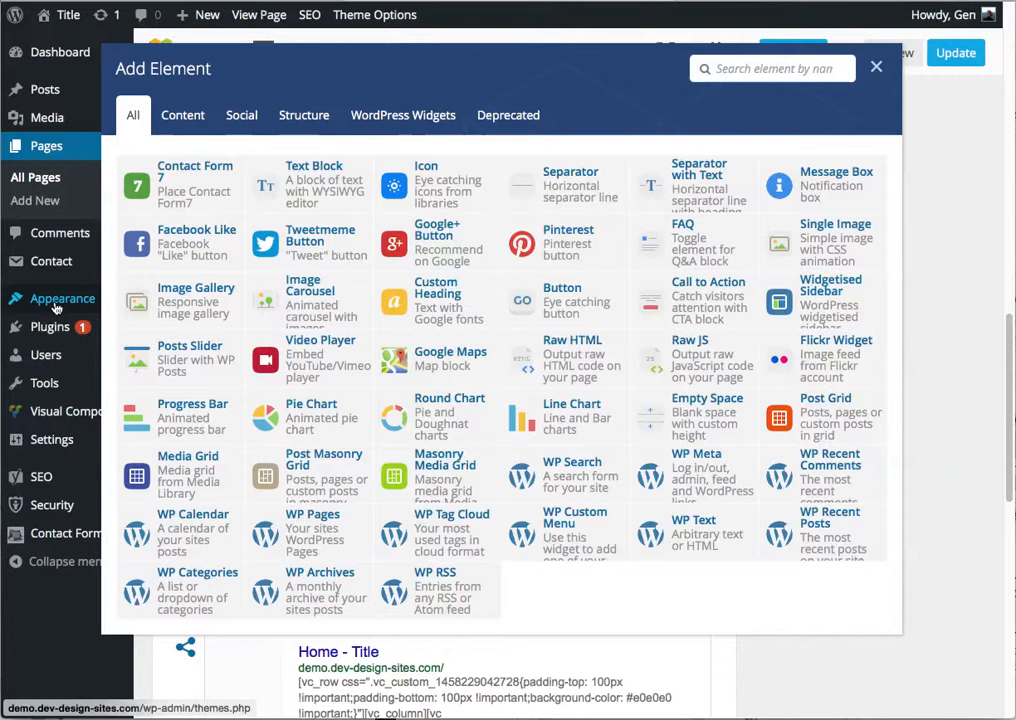
{"action": "left_click", "coordinate": [828, 300]}
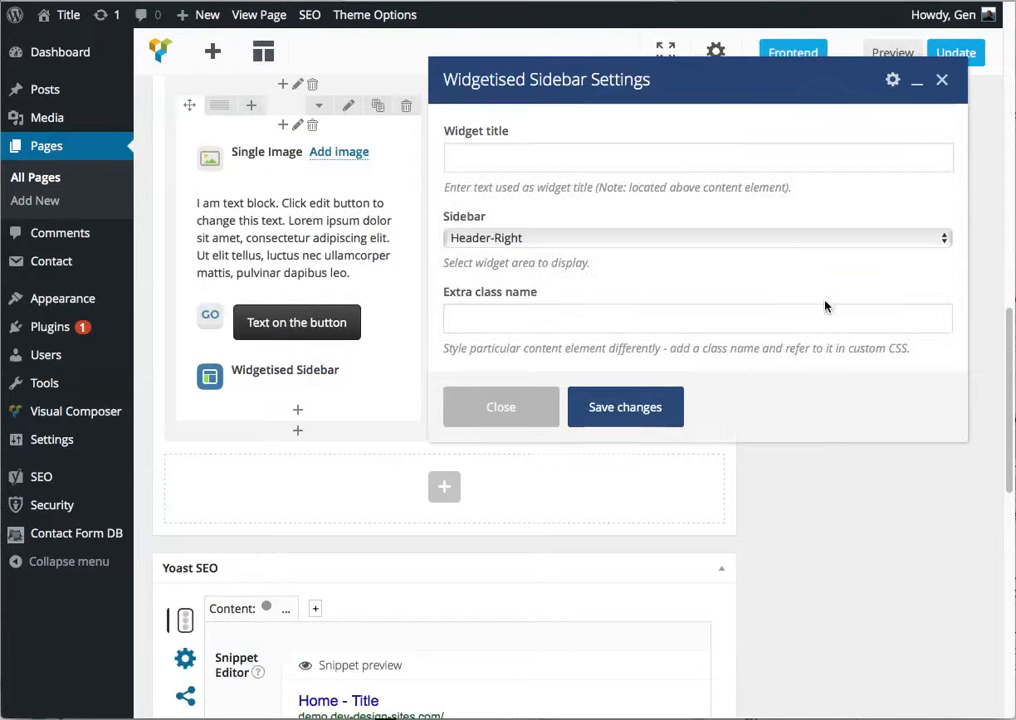
{"action": "left_click", "coordinate": [490, 238]}
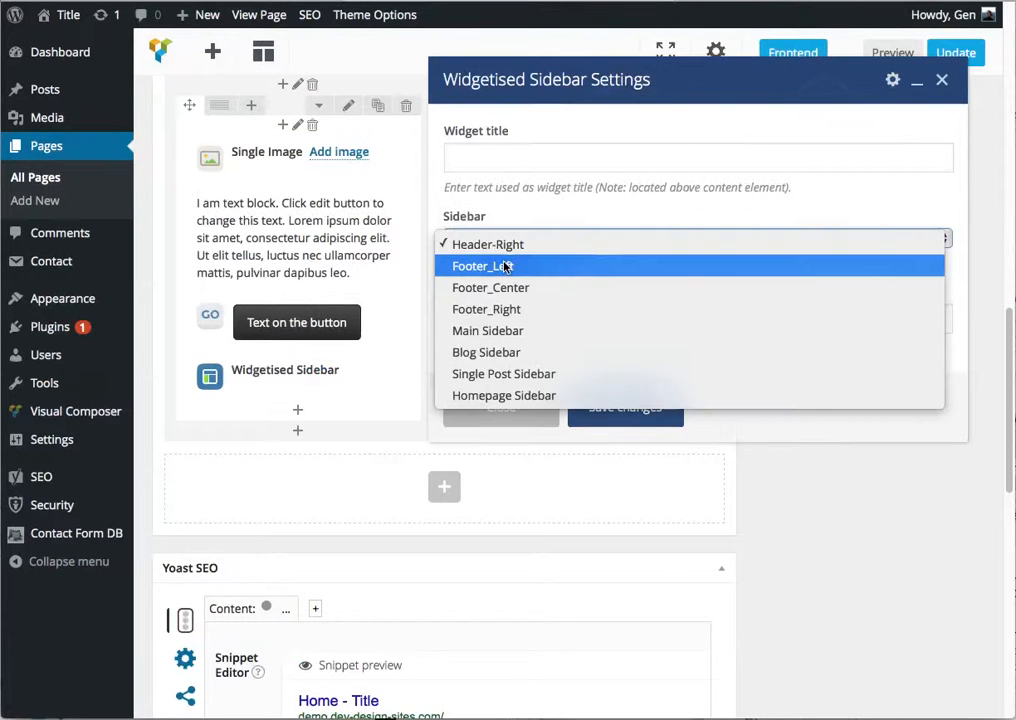
{"action": "left_click", "coordinate": [531, 331]}
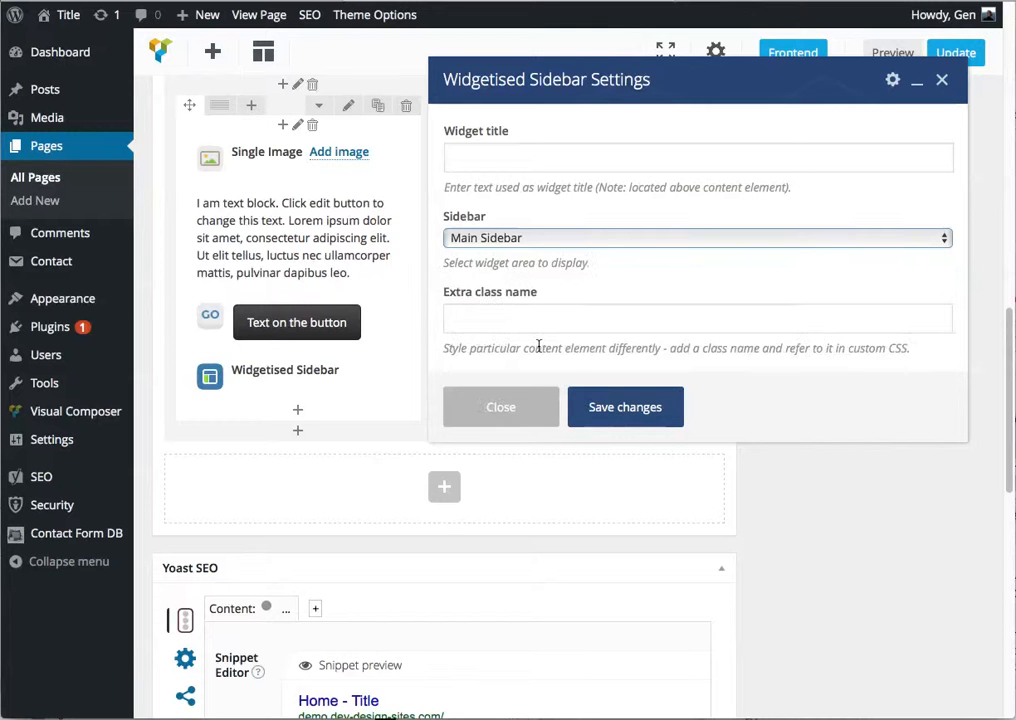
{"action": "left_click", "coordinate": [608, 405]}
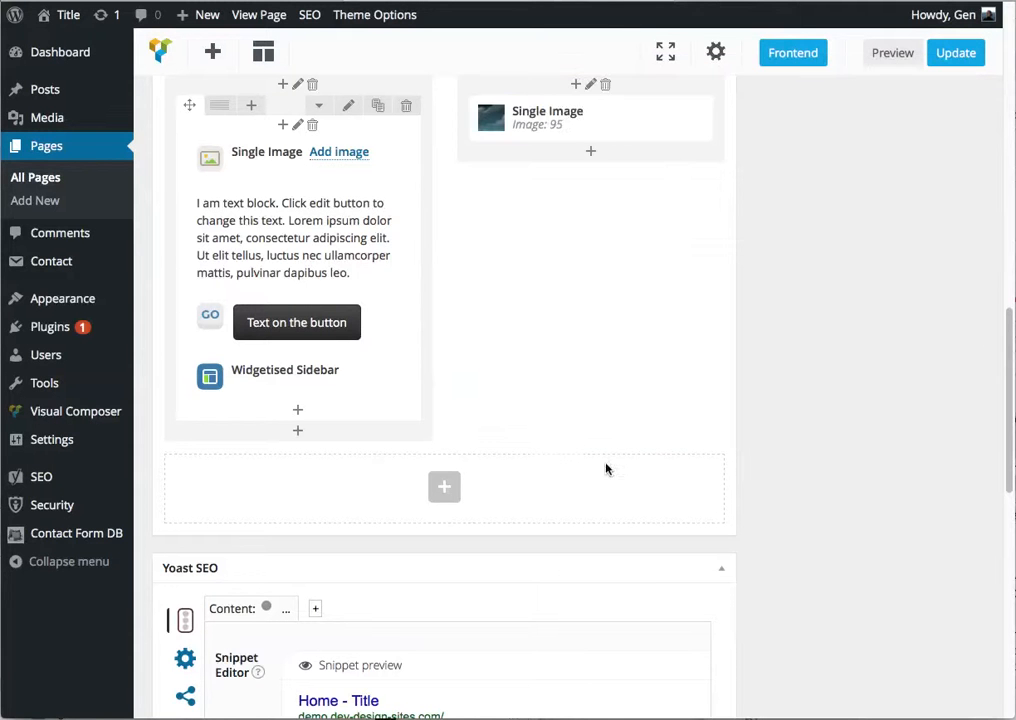
- Add a WP Meta element below the Widgetised Sidebar, leaving its settings at their defaults
{"action": "left_click", "coordinate": [298, 413]}
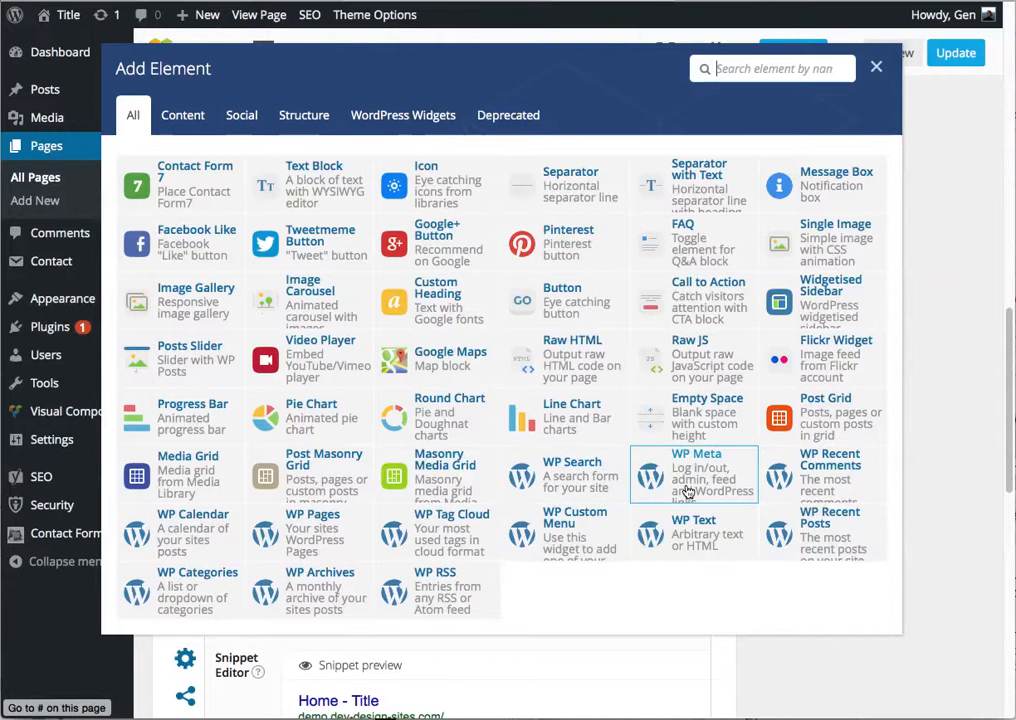
{"action": "left_click", "coordinate": [650, 481]}
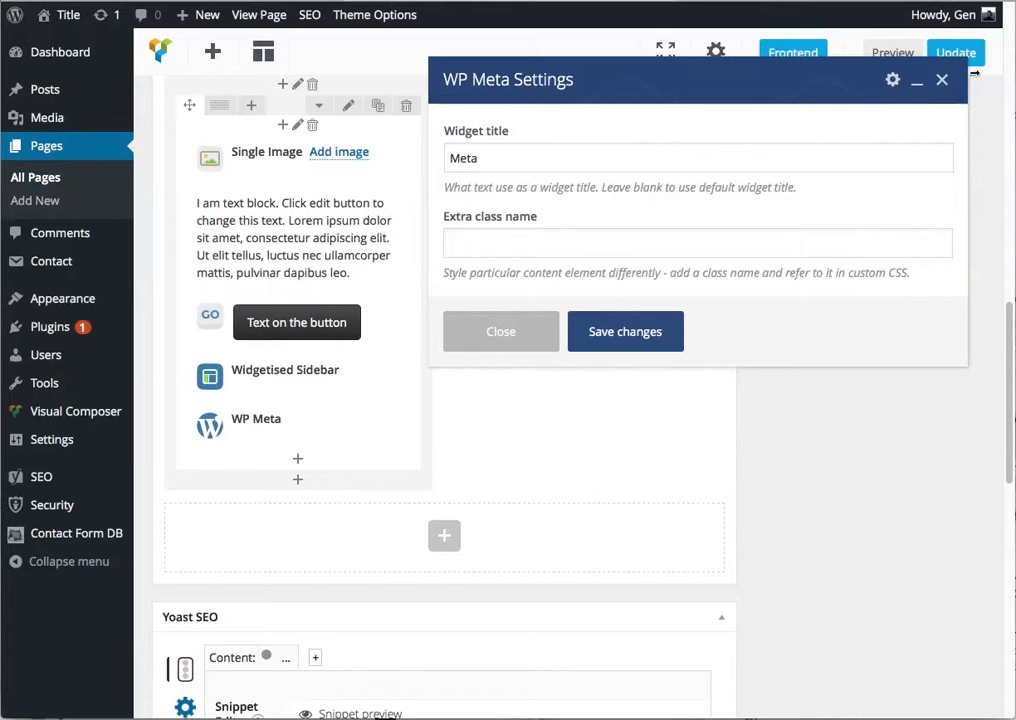
{"action": "mouse_move", "coordinate": [75, 306]}
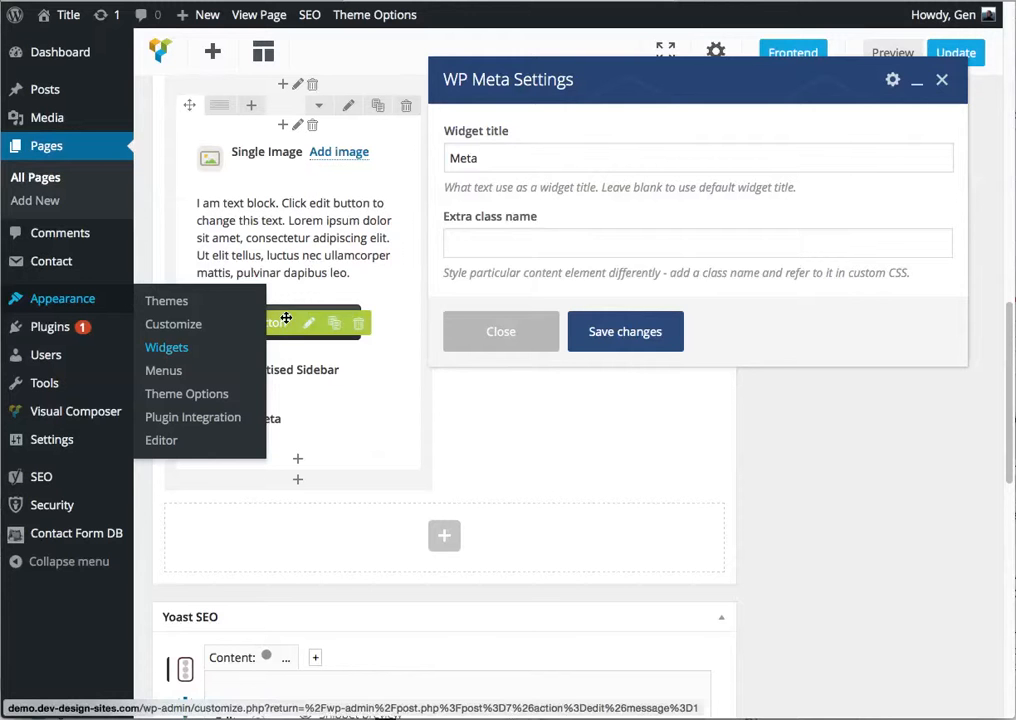
{"action": "left_click", "coordinate": [943, 81]}
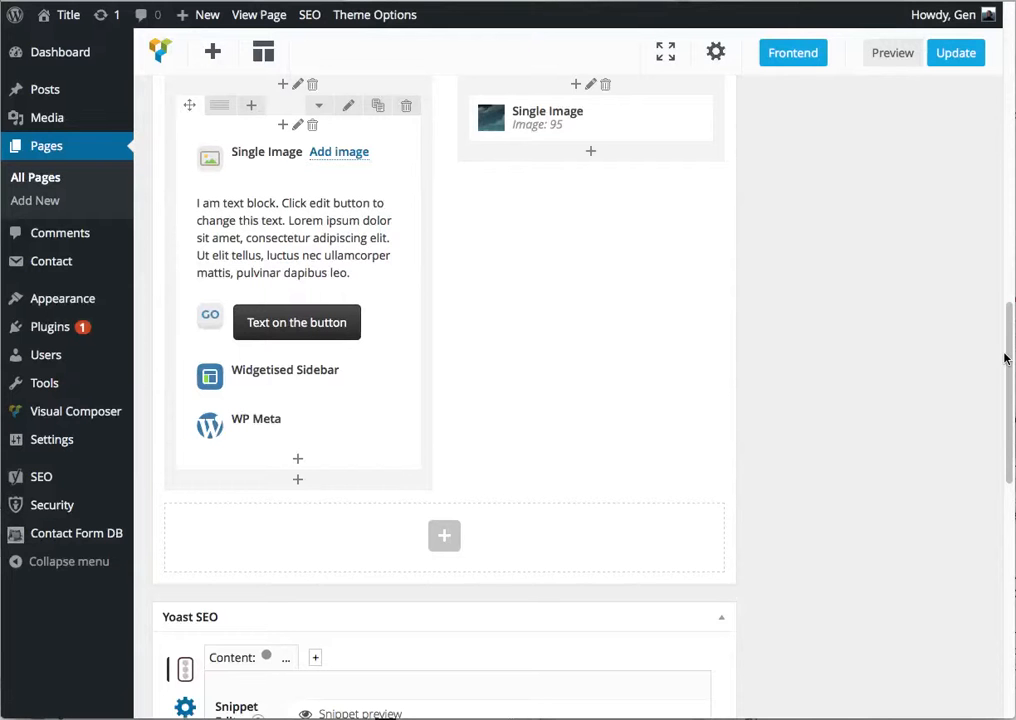
{"action": "left_click_drag", "start_coordinate": [1010, 362], "coordinate": [1008, 327]}
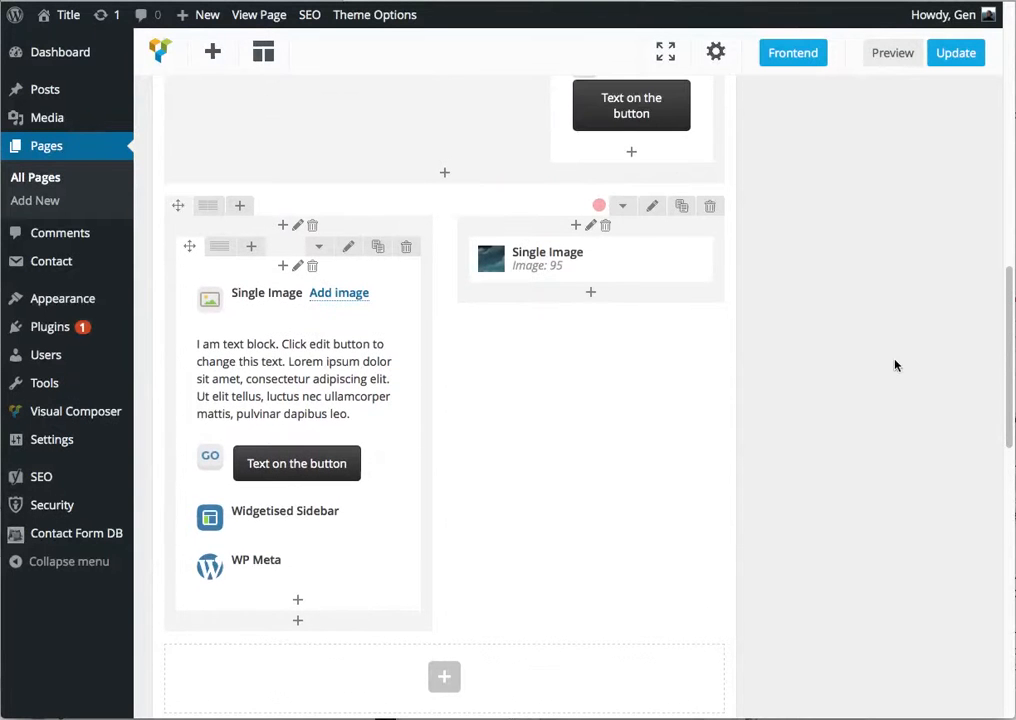
{"action": "mouse_move", "coordinate": [379, 590]}
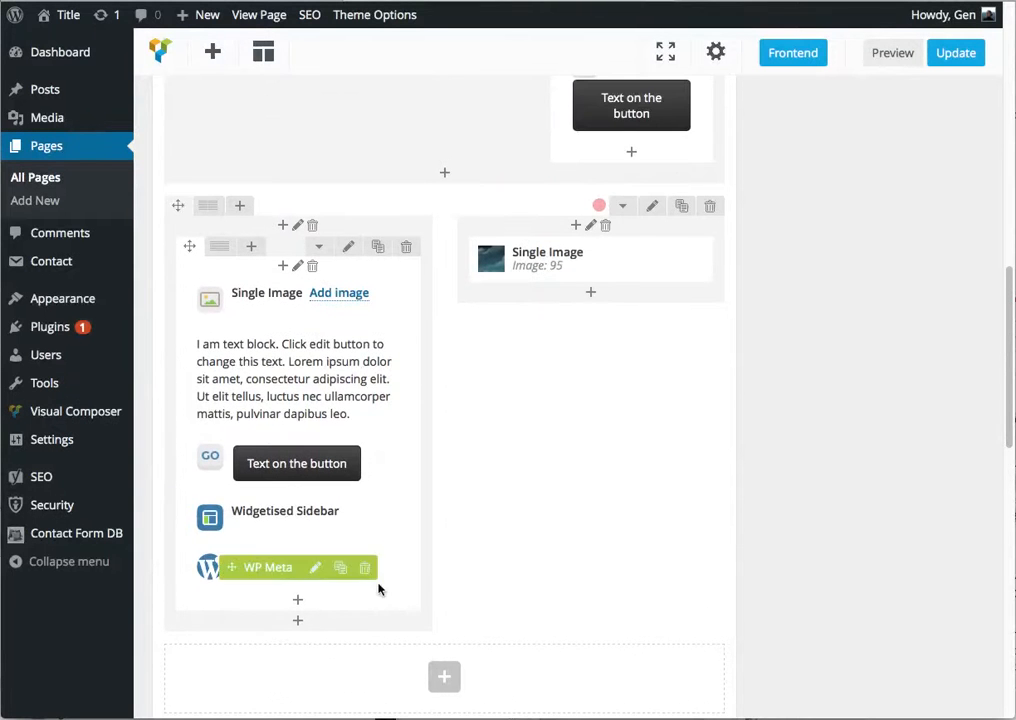
{"action": "left_click", "coordinate": [300, 605]}
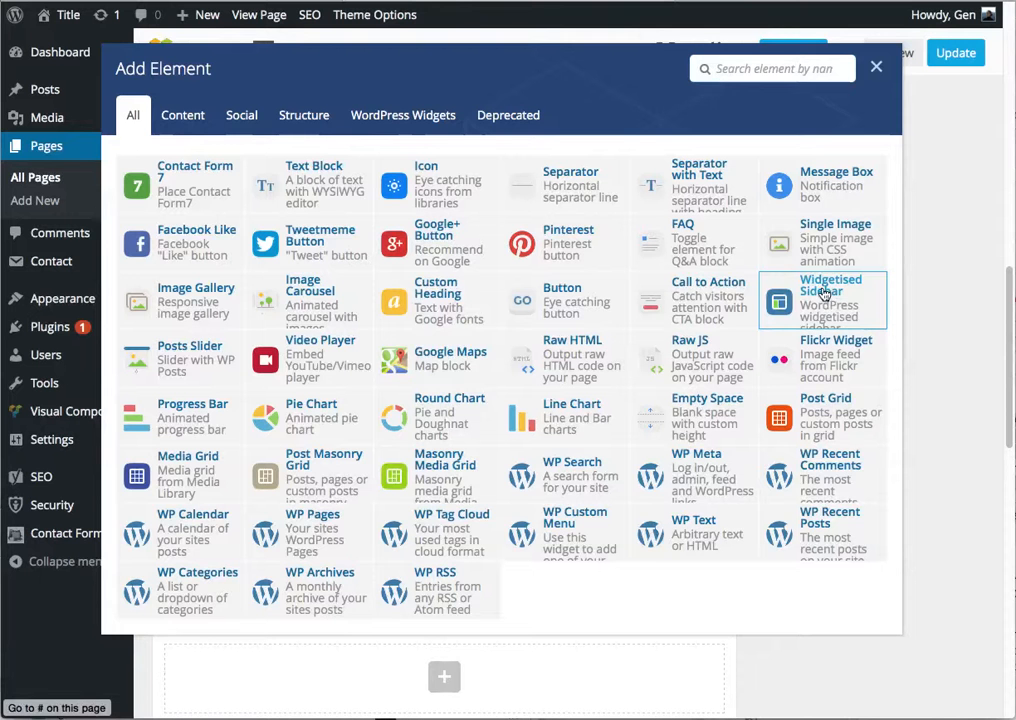
{"action": "left_click", "coordinate": [876, 67]}
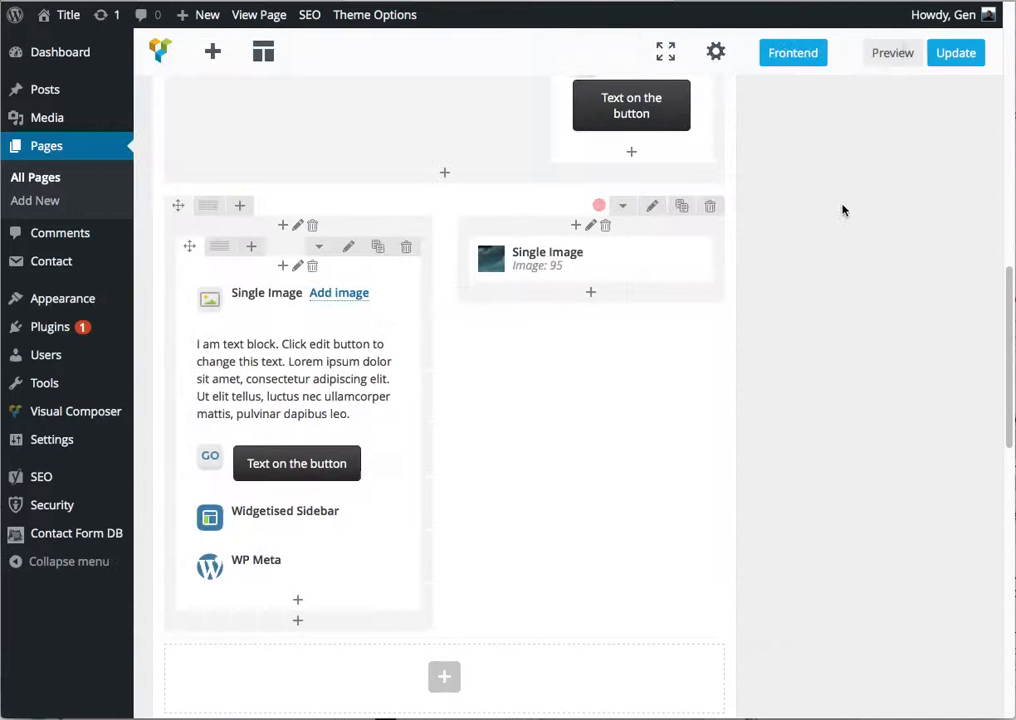
- Open the live Home page in the Visual Composer frontend editor and examine its rows and the first row's editing controls
{"action": "scroll", "coordinate": [1010, 340], "scroll_direction": "up", "scroll_amount": 10}
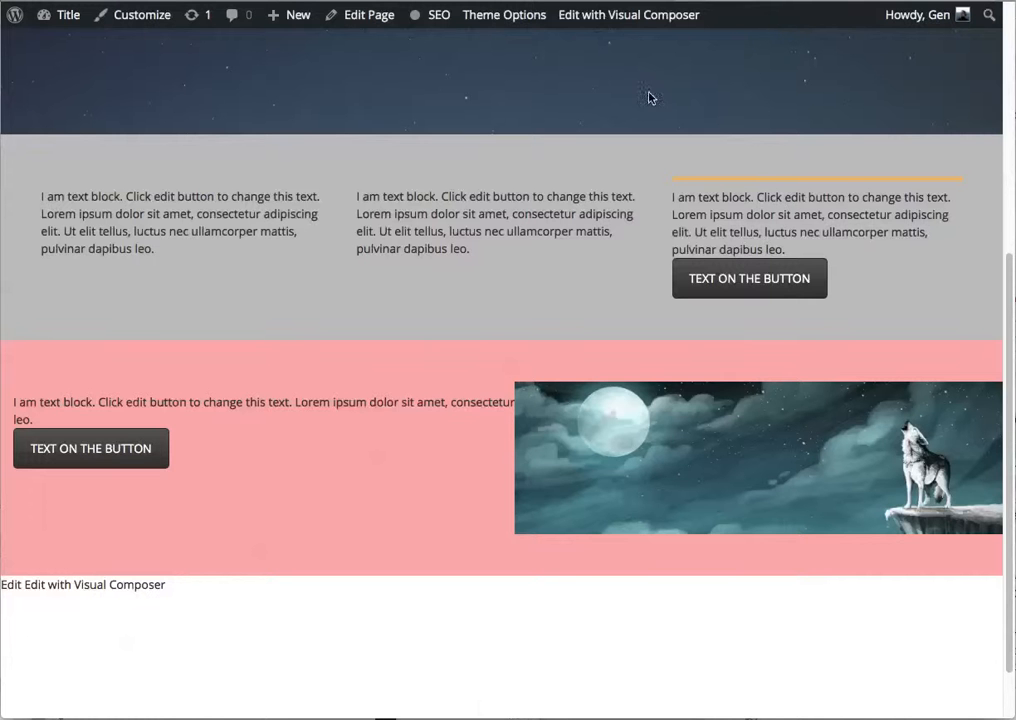
{"action": "left_click", "coordinate": [628, 22]}
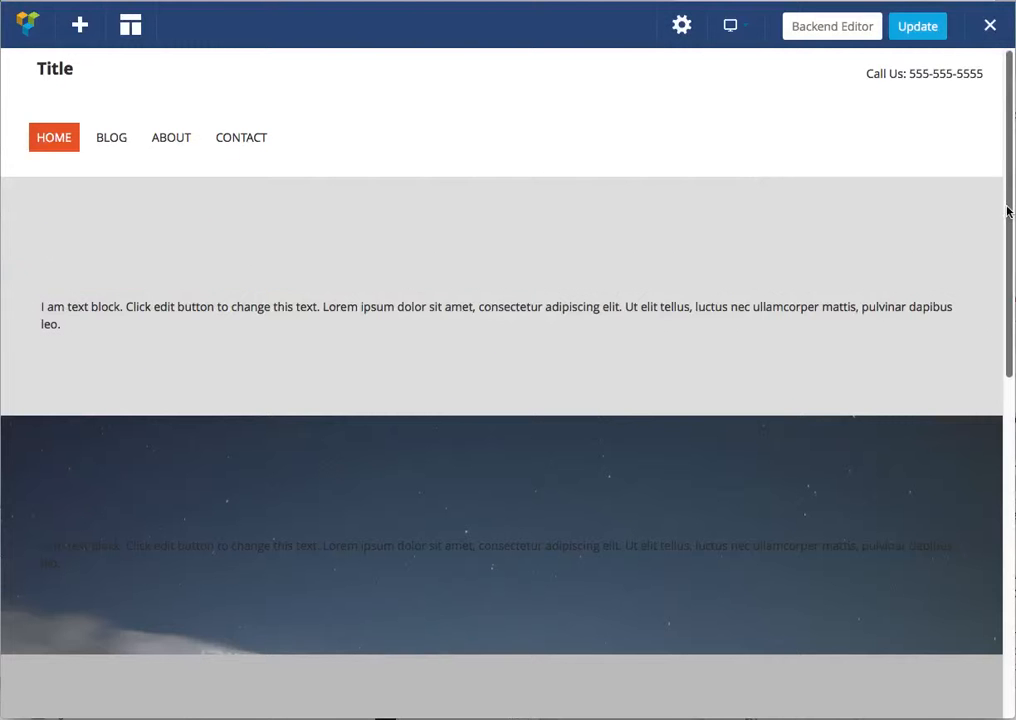
{"action": "scroll", "coordinate": [500, 380], "scroll_direction": "down", "scroll_amount": 5}
{"action": "scroll", "coordinate": [1012, 160], "scroll_direction": "down", "scroll_amount": 2}
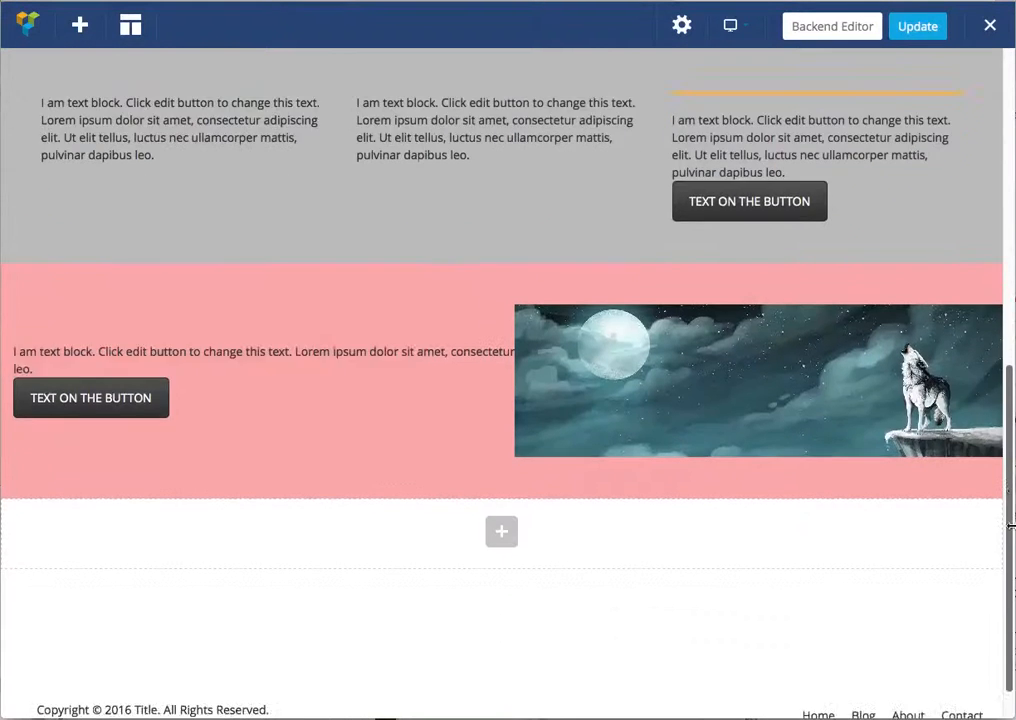
{"action": "scroll", "coordinate": [1012, 160], "scroll_direction": "up", "scroll_amount": 10}
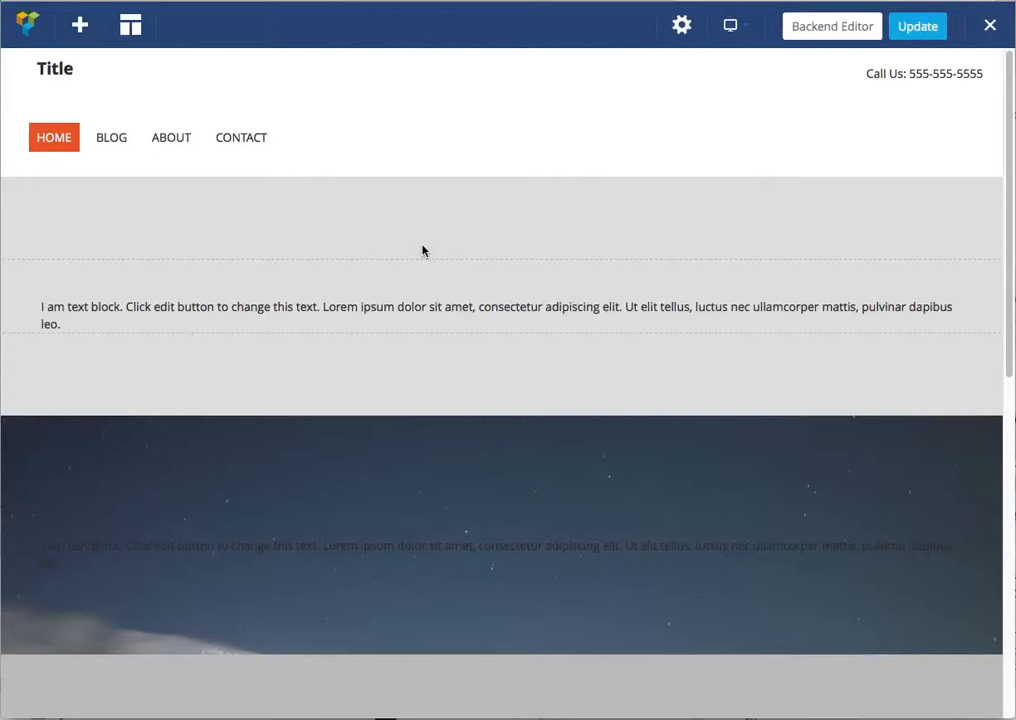
{"action": "mouse_move", "coordinate": [433, 303]}
{"action": "mouse_move", "coordinate": [789, 268]}
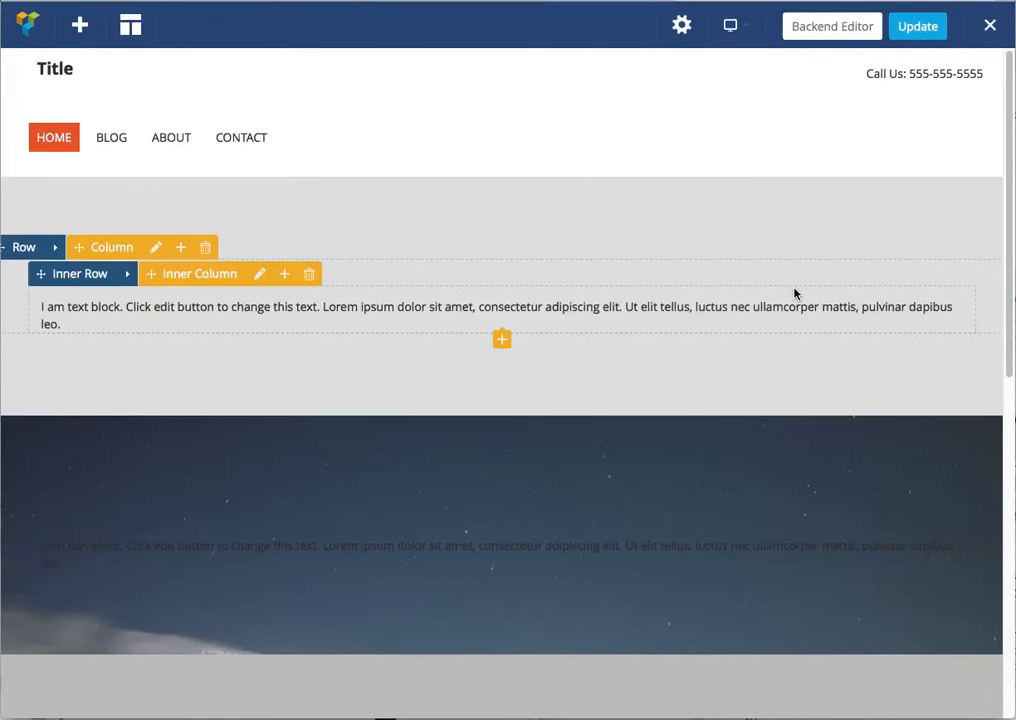